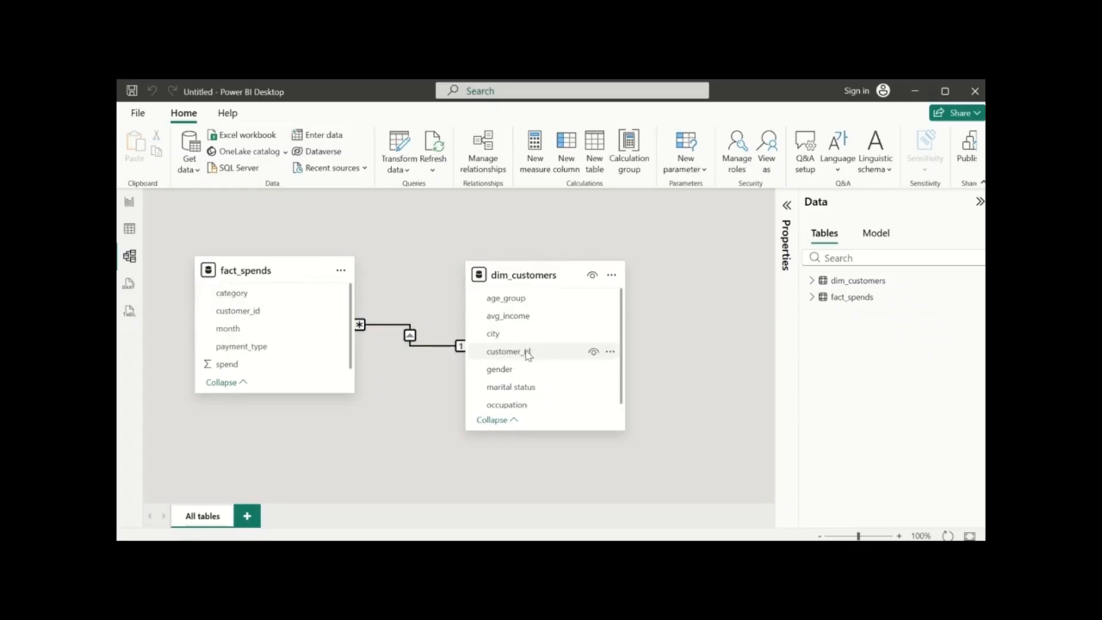
Examine the customer_id relationship between fact_spends and dim_customers in the model diagram and return to the report canvas
left_click(443, 349)
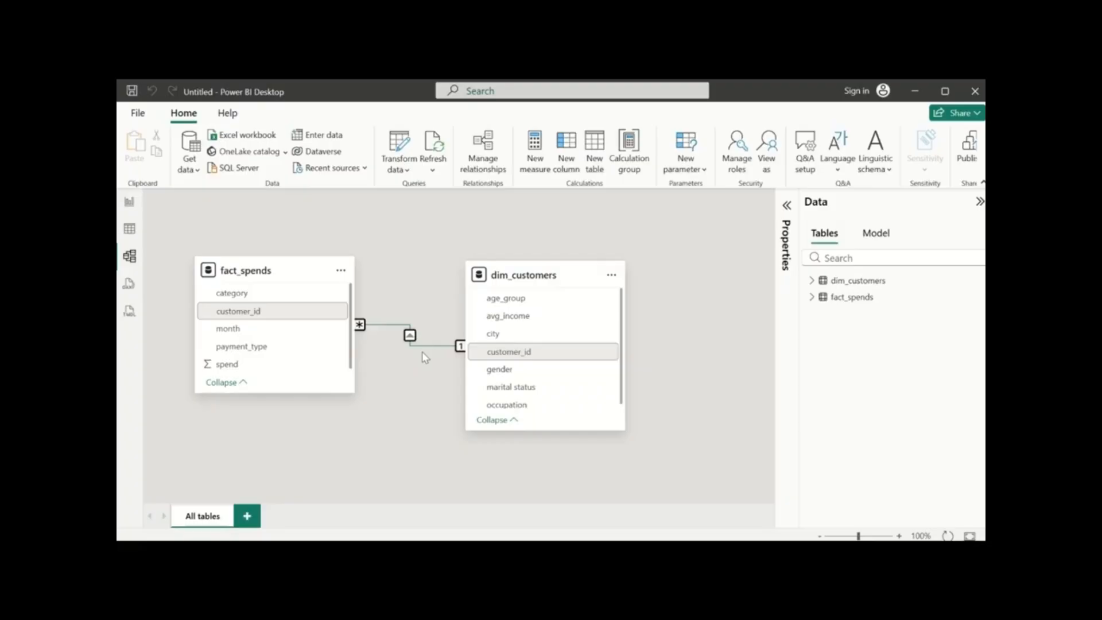
left_click(410, 337)
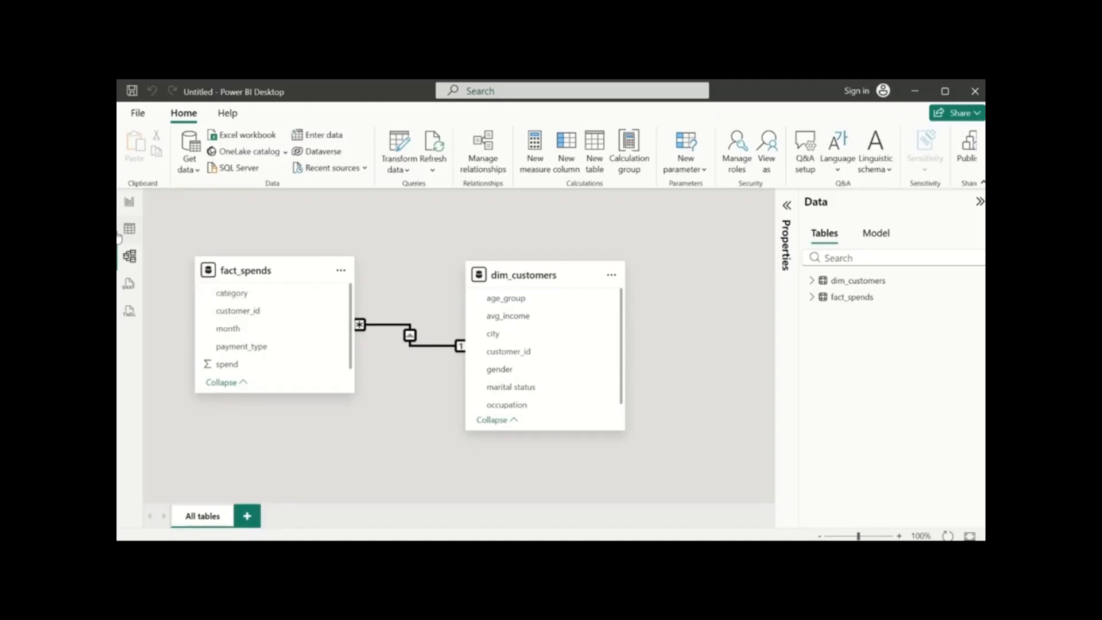
left_click(129, 207)
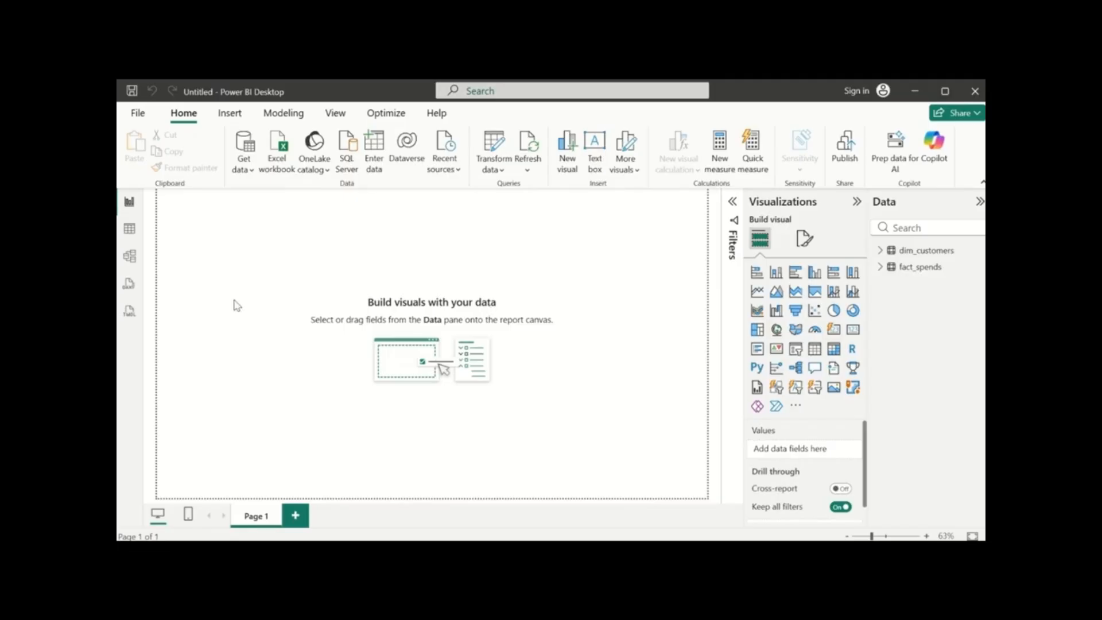
left_click(129, 256)
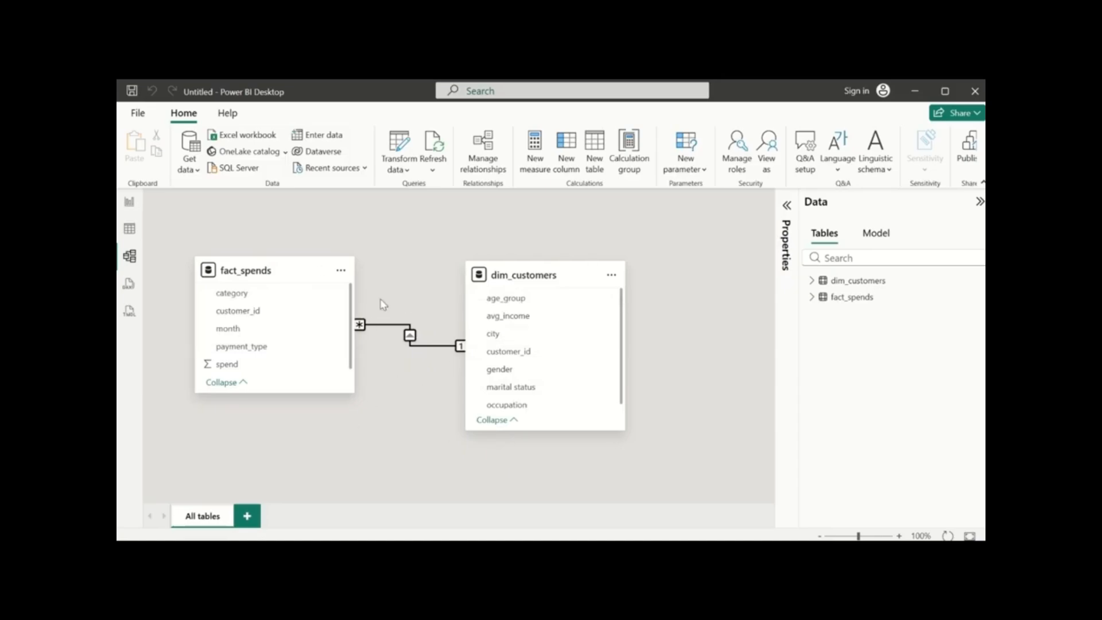
left_click(129, 201)
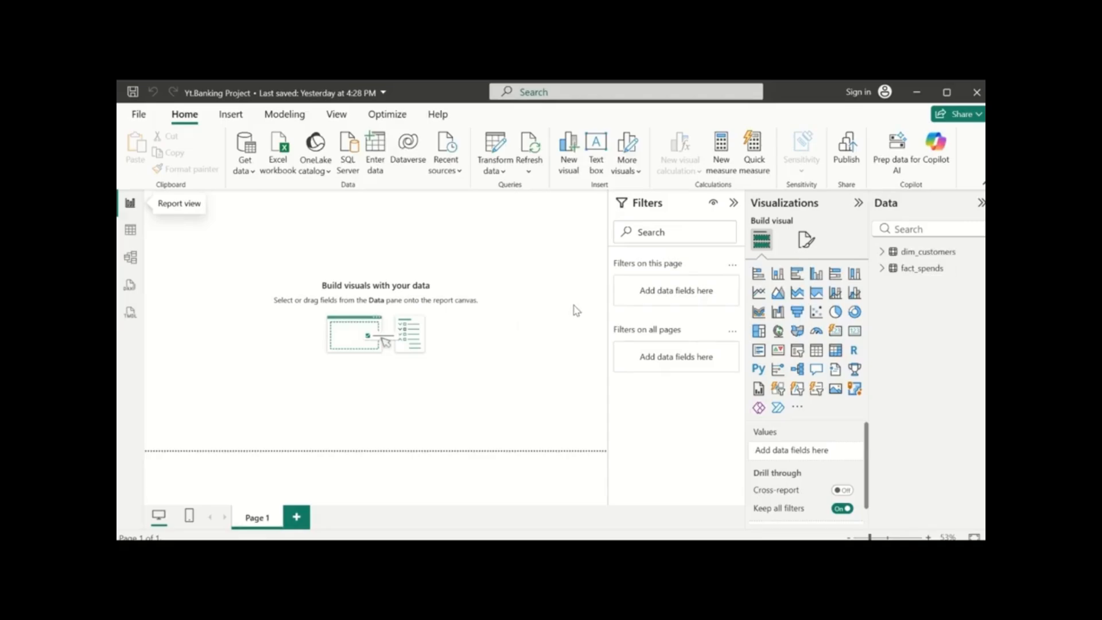
Examine the dim_customers rows in the table view, in particular the avg_income column
left_click(129, 232)
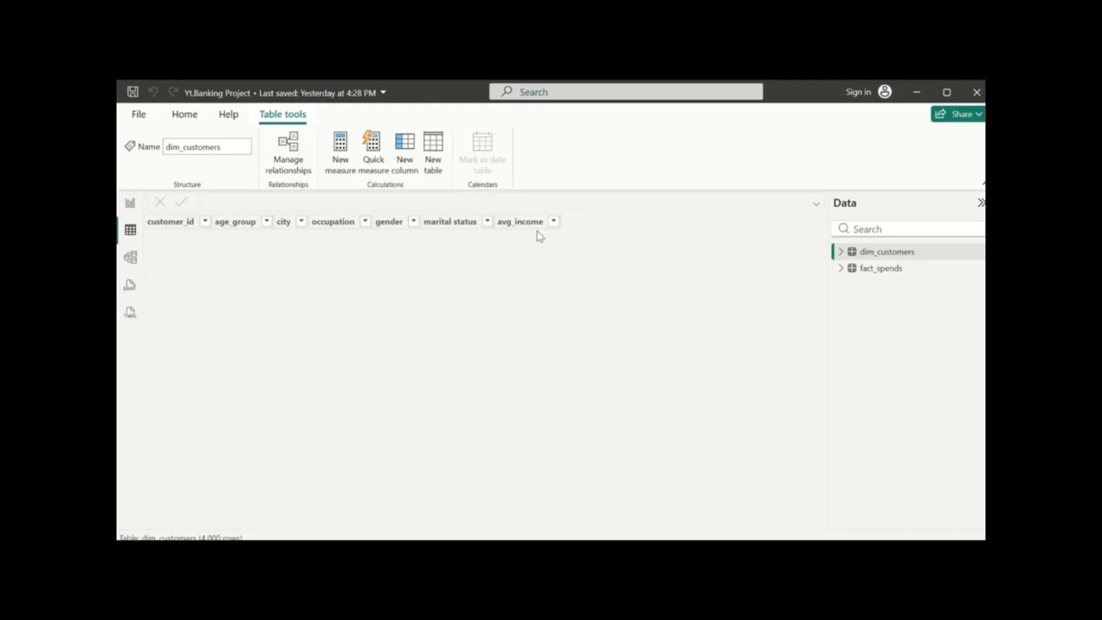
scroll(536, 344, "down", 5)
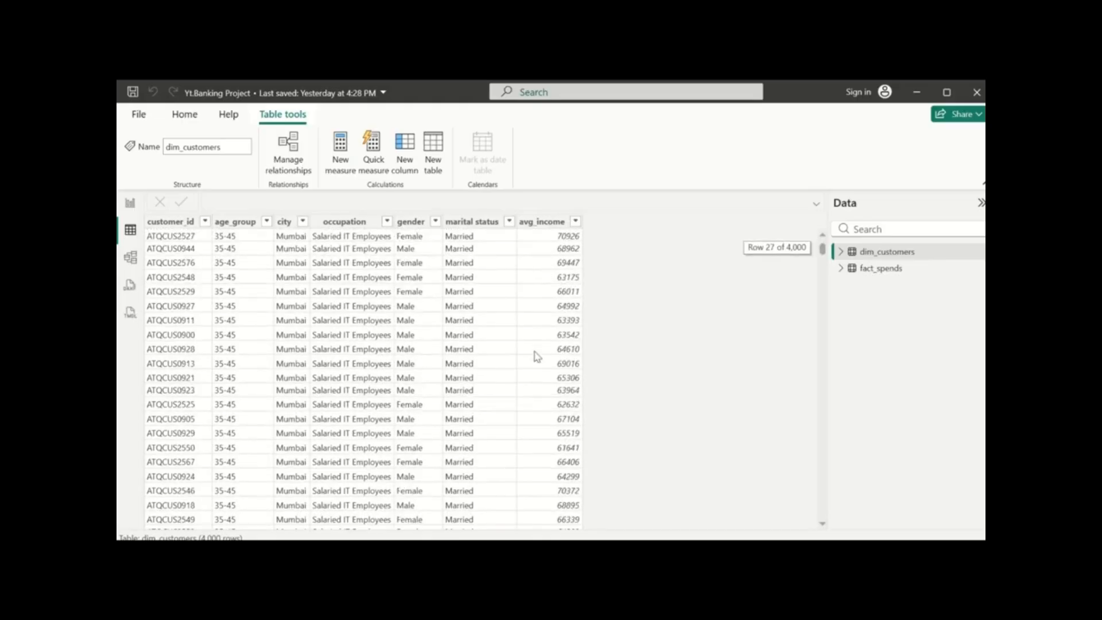
scroll(536, 354, "up", 5)
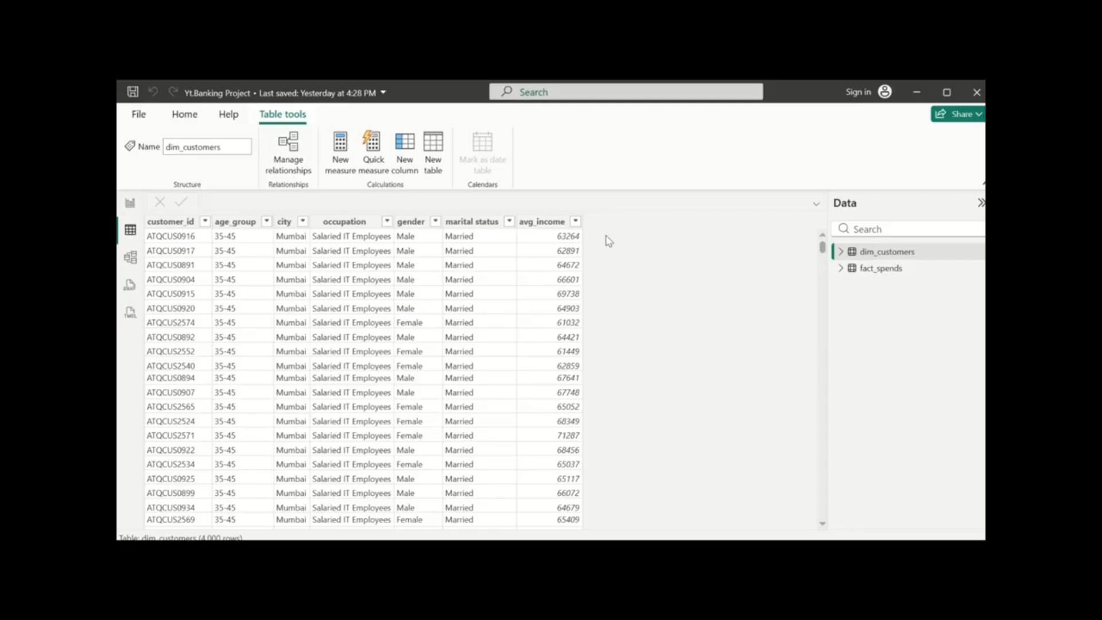
scroll(608, 356, "down", 9)
scroll(610, 339, "up", 9)
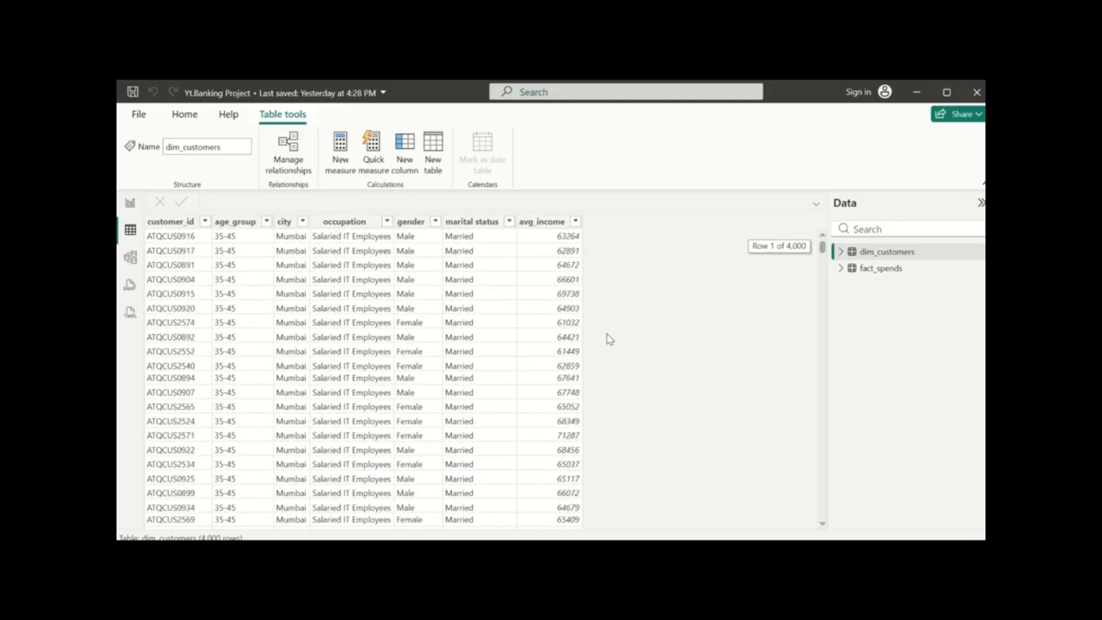
scroll(598, 293, "down", 1)
scroll(597, 293, "up", 1)
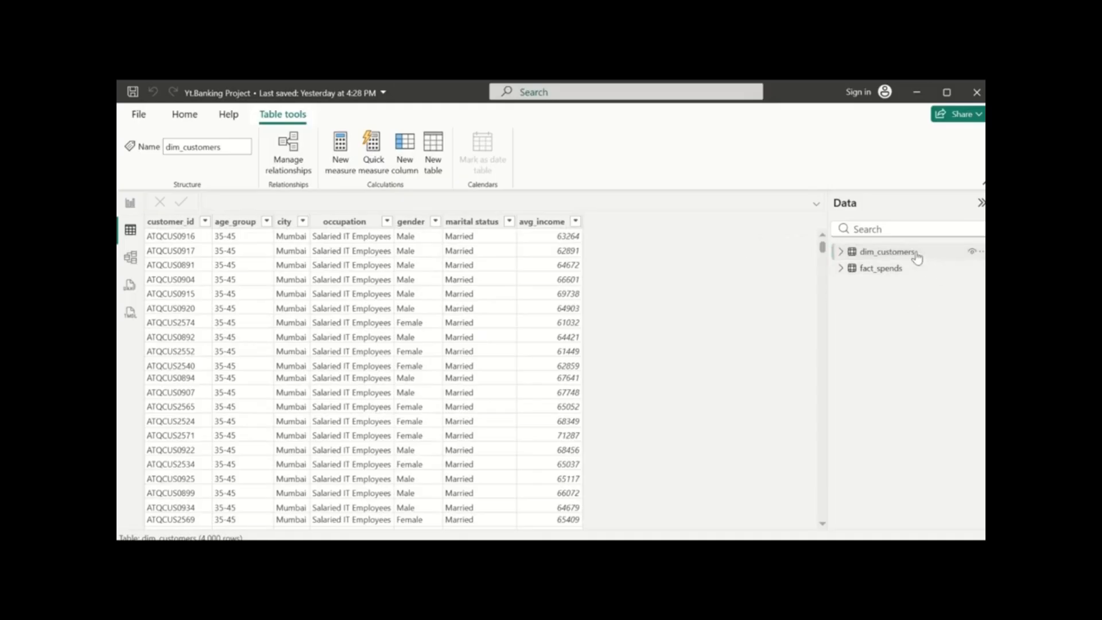
From the report view, start a calculated column named Customer Status in the dim_customers table with an IF function
left_click(131, 205)
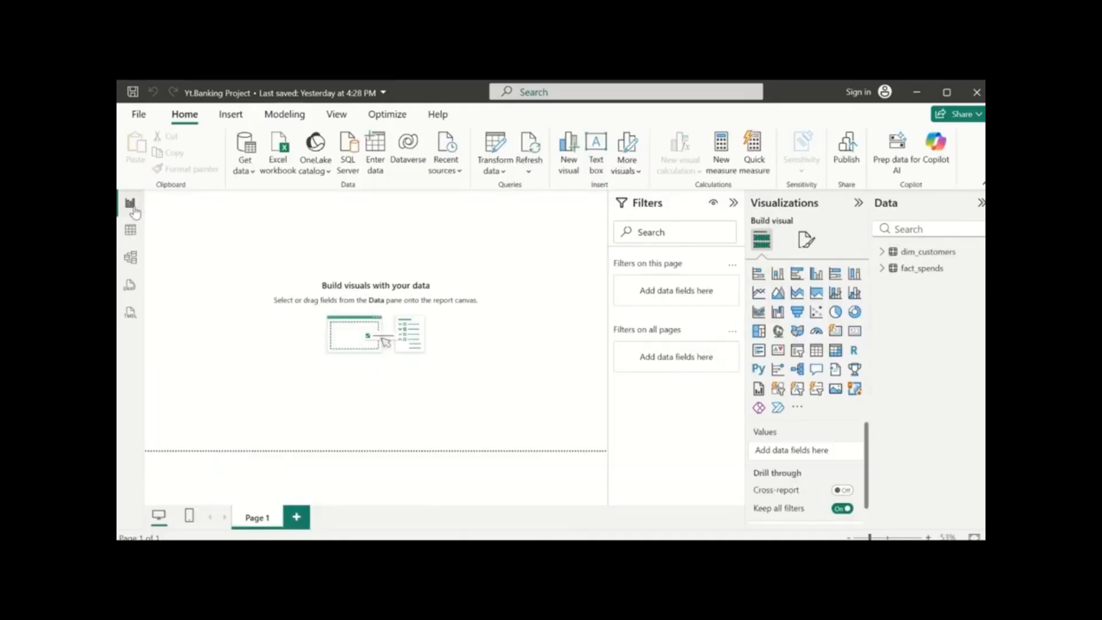
right_click(926, 256)
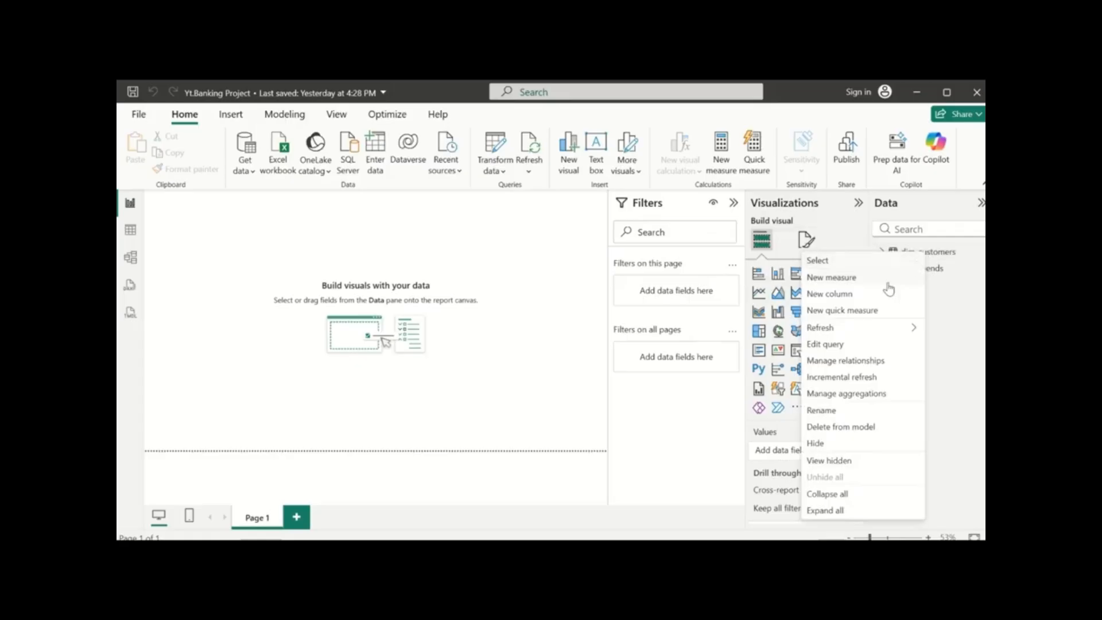
left_click(846, 298)
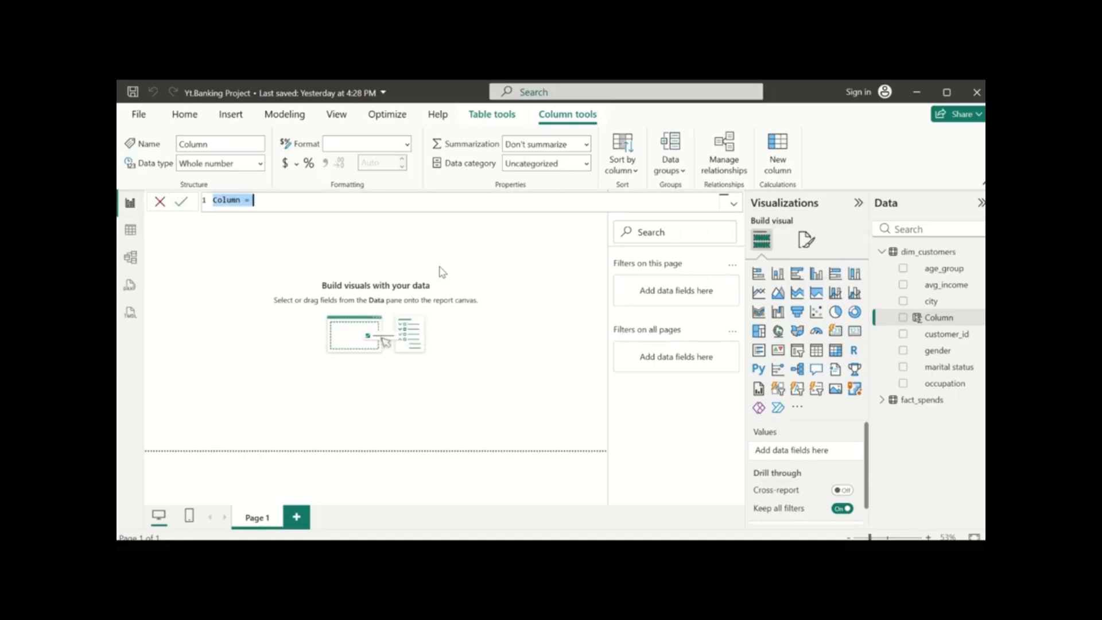
key("BackSpace")
type("customer Stat")
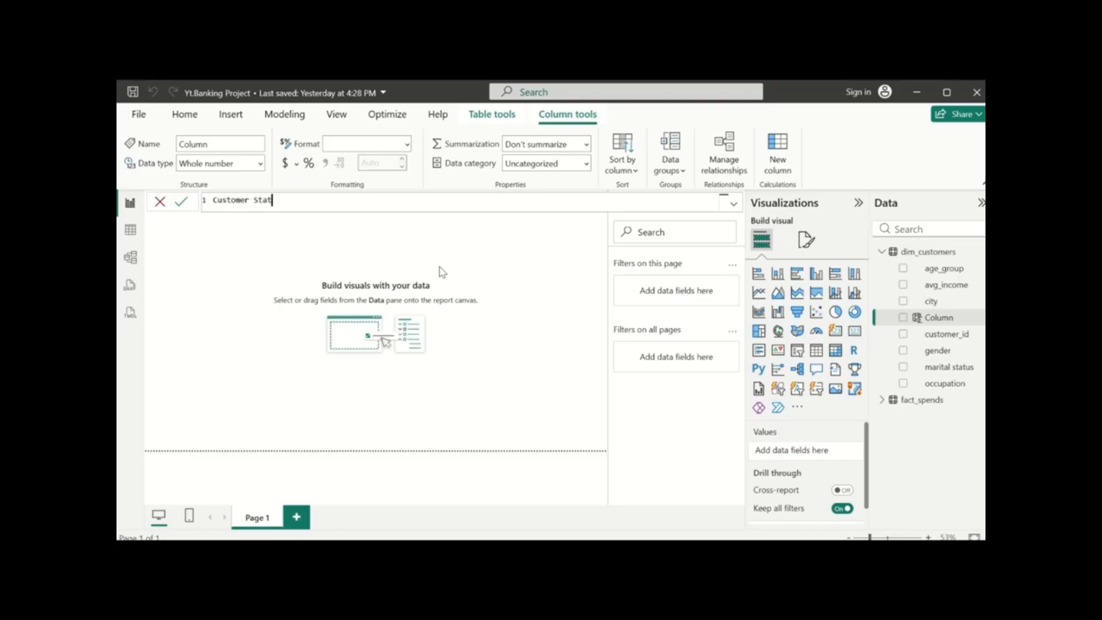
type("us=if")
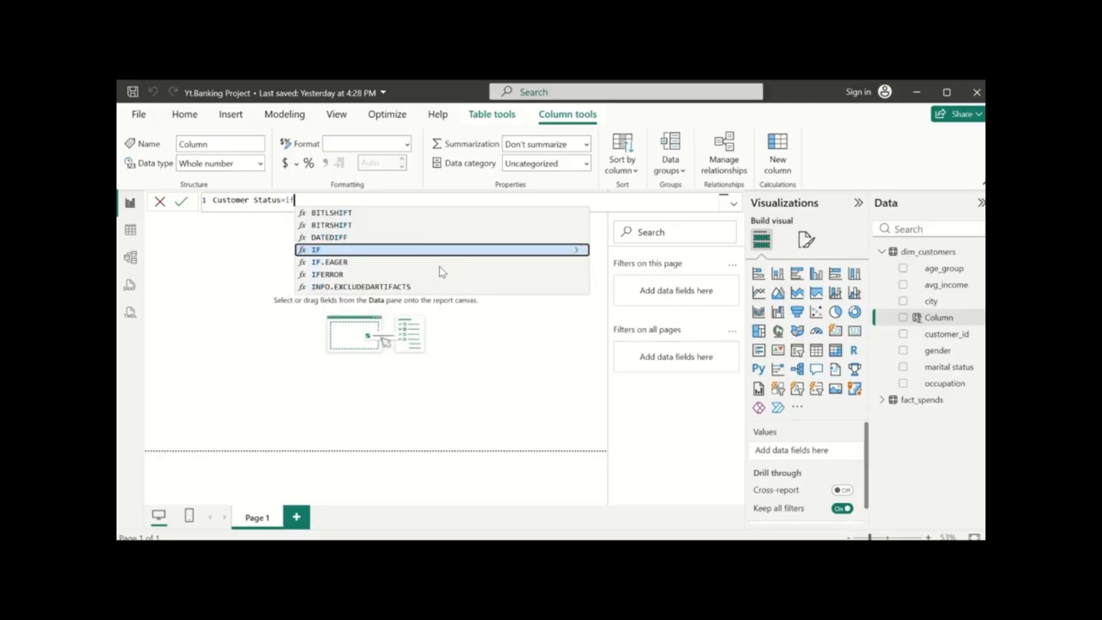
key("Tab")
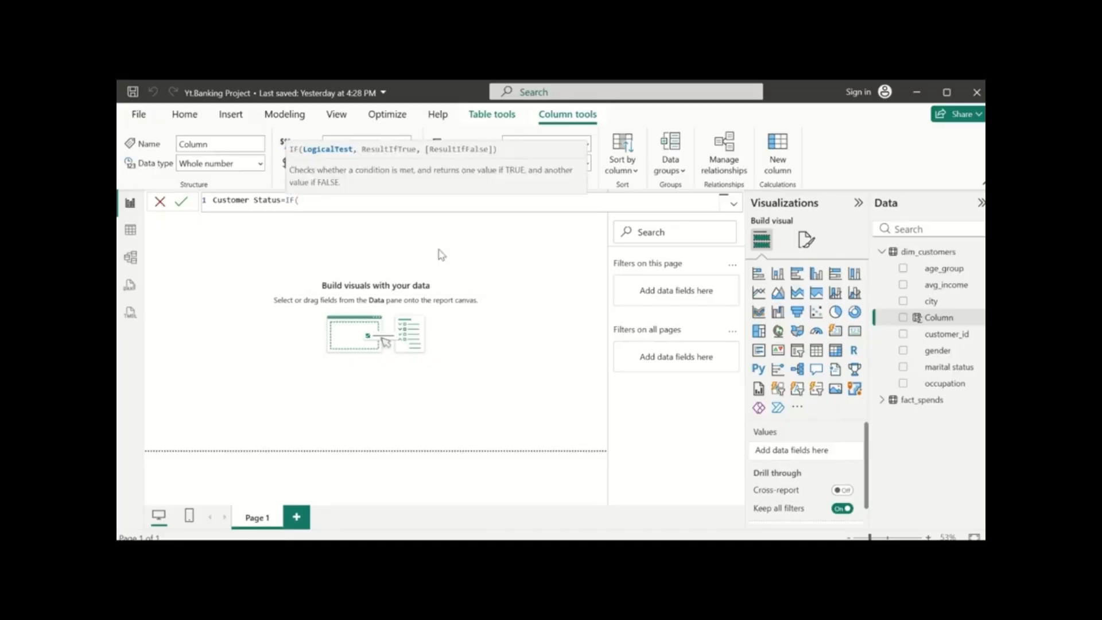
Make the IF return "Lower Class" when dim_customers[avg_income] is below 45000
type("di")
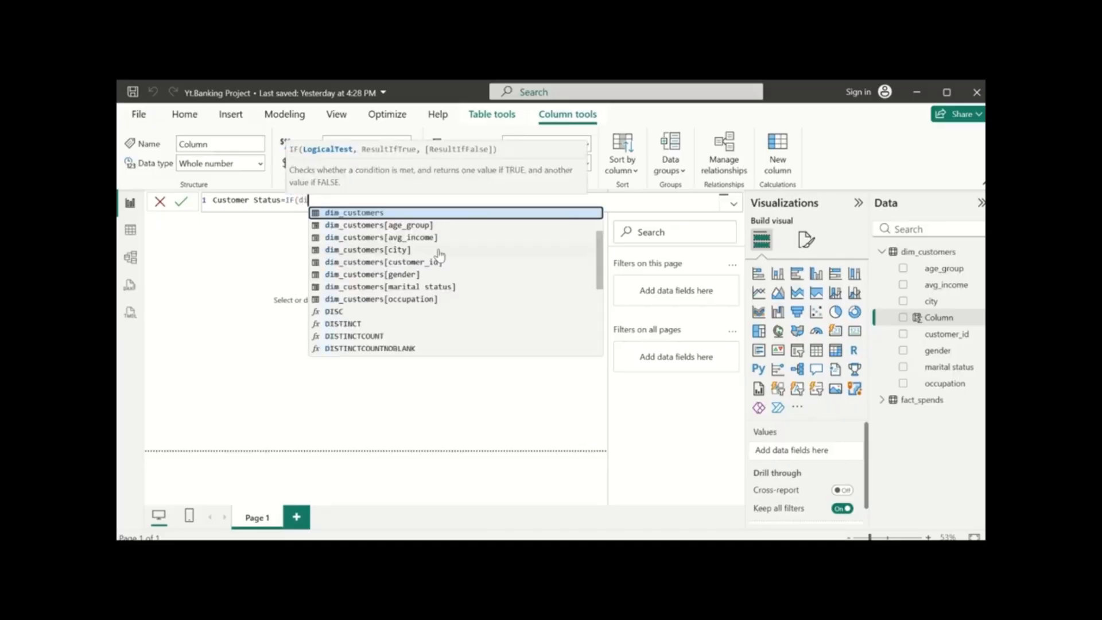
type("m")
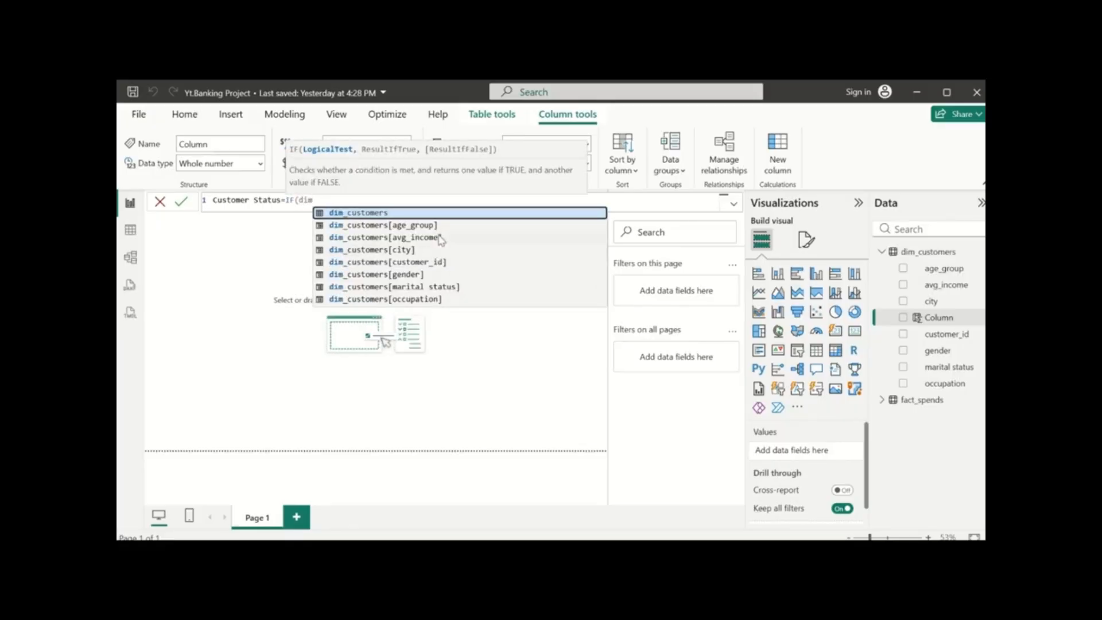
left_click(413, 237)
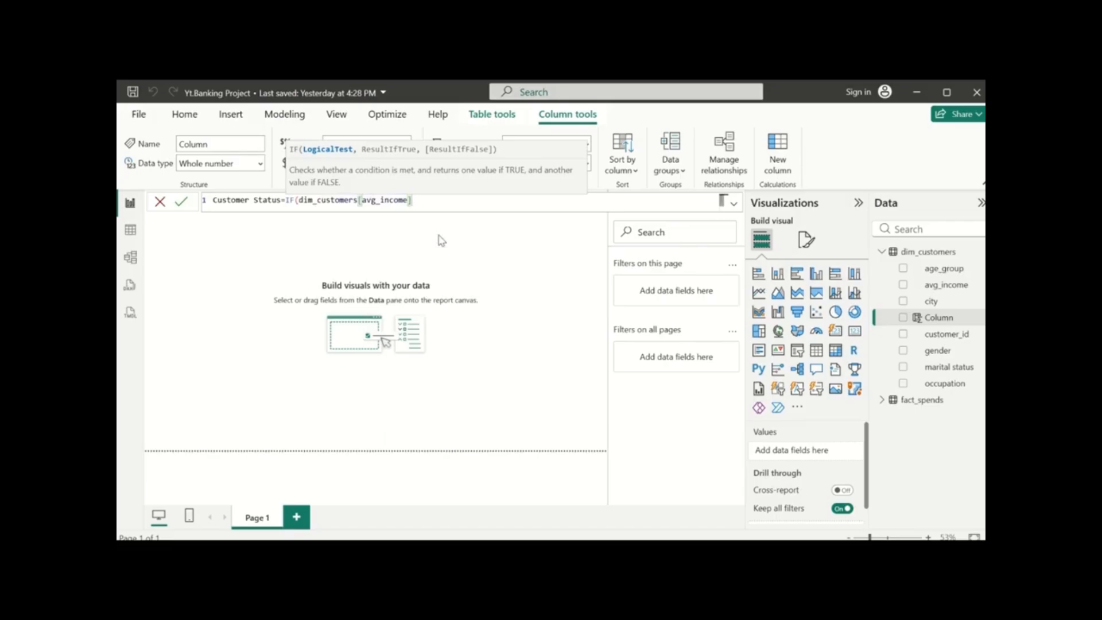
type("<45000, ")
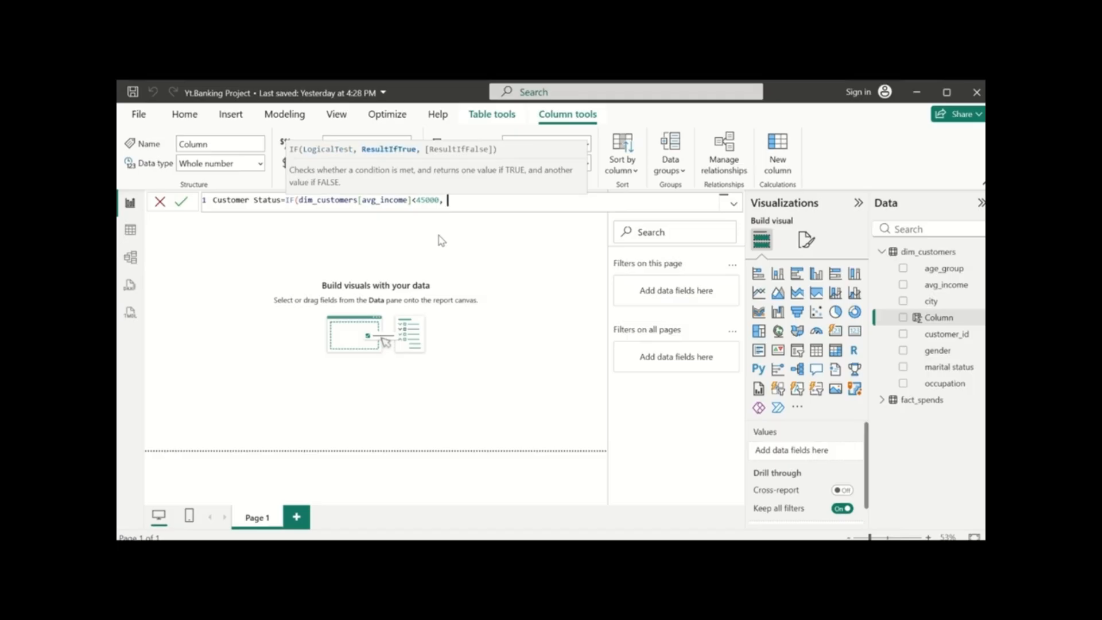
type("\"lo")
key("BackSpace")
key("BackSpace")
type("Lower Class\"")
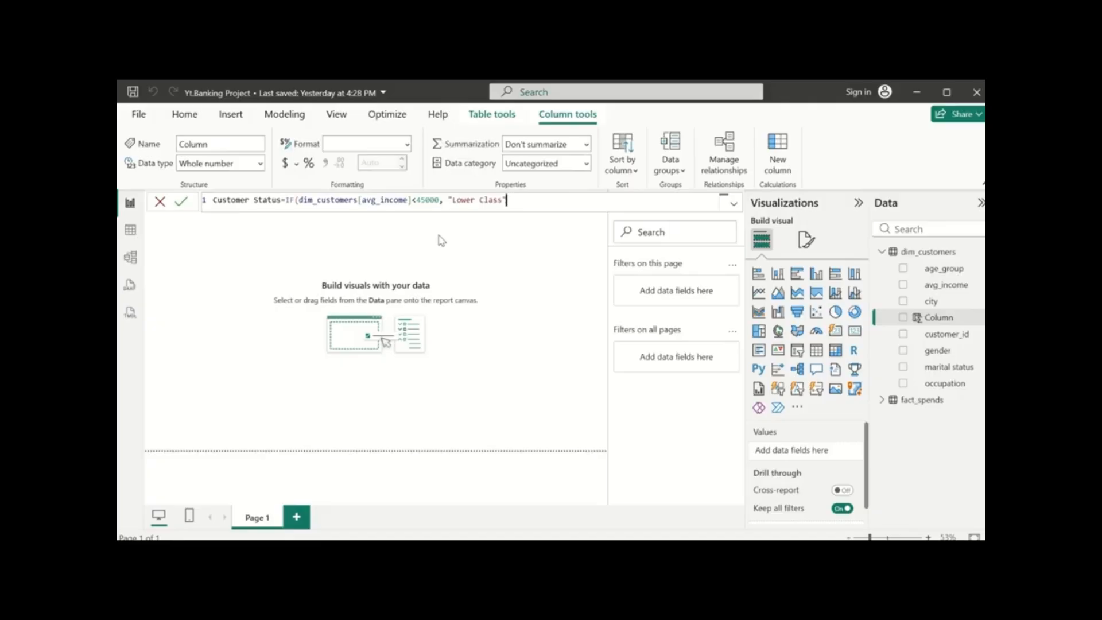
type(",")
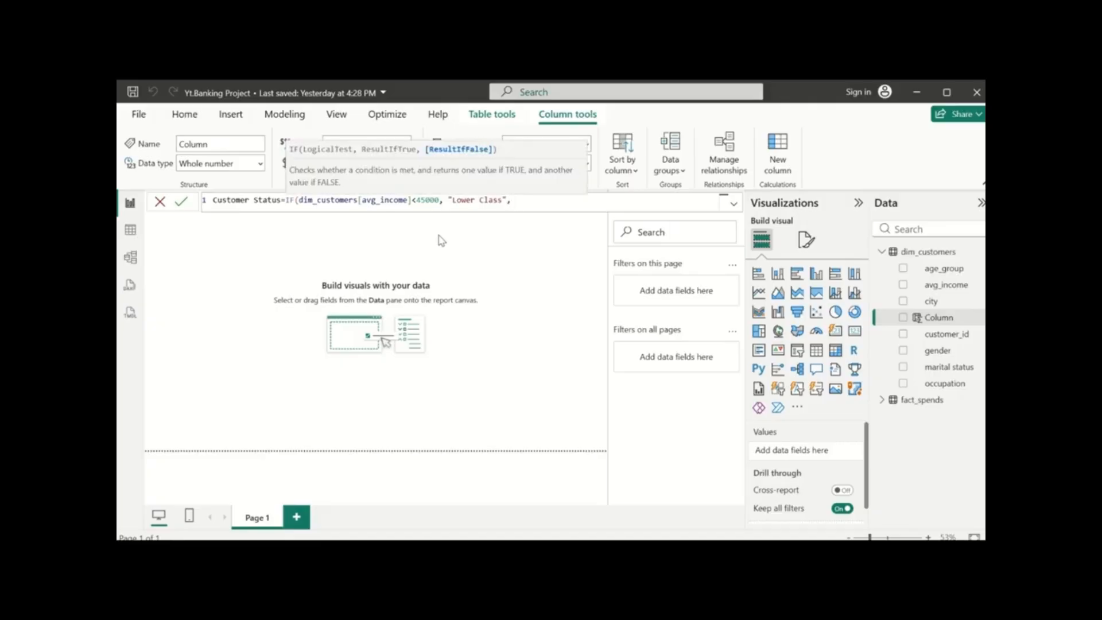
Nest a second IF as the false result, testing dim_customers[avg_income]>=65000
type(" f")
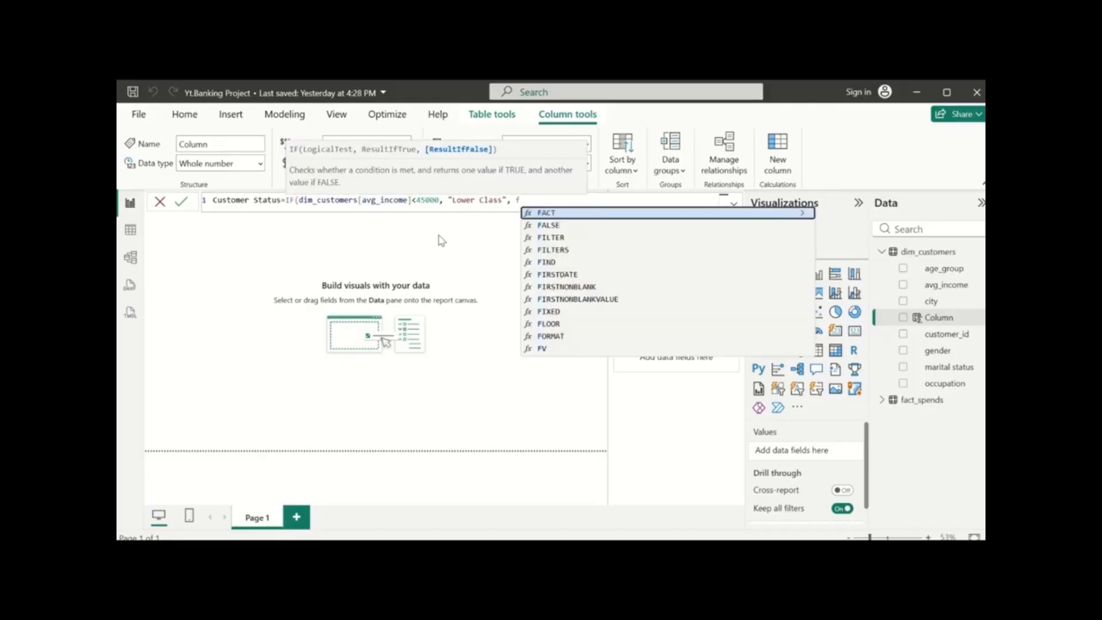
key("BackSpace")
type("if")
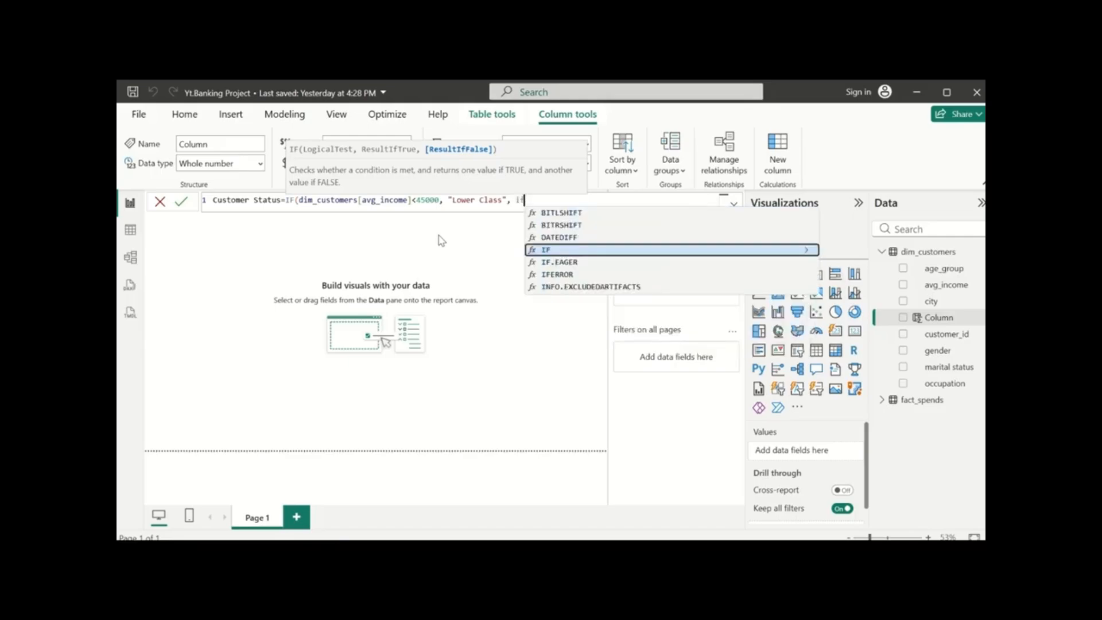
left_click(552, 250)
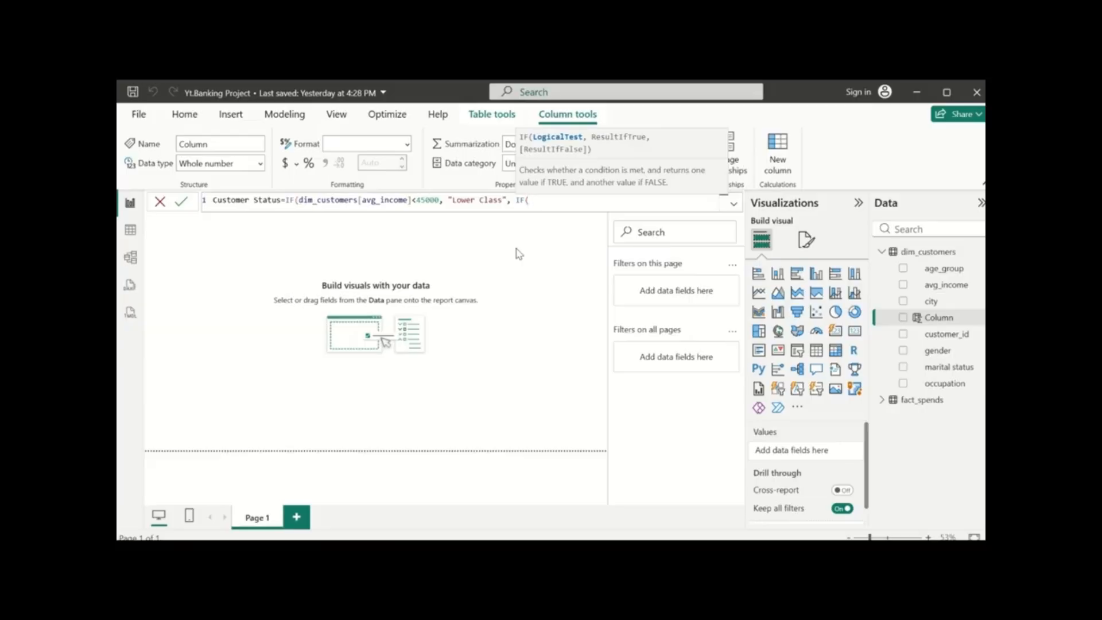
type("dim_customers[avg_income")
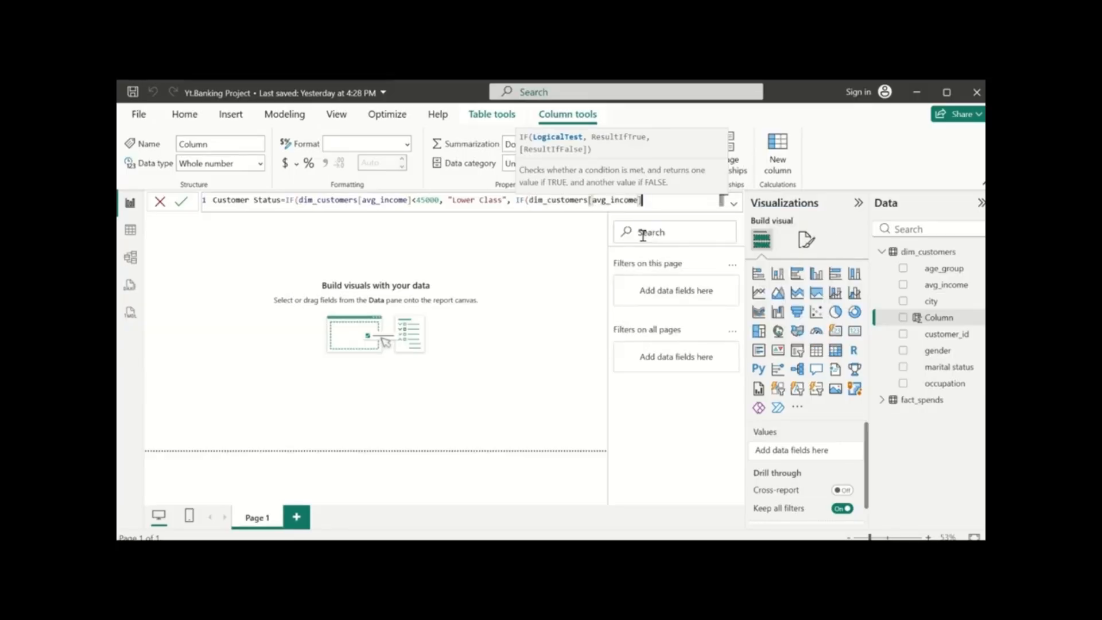
double_click(643, 237)
type(">=65000, ")
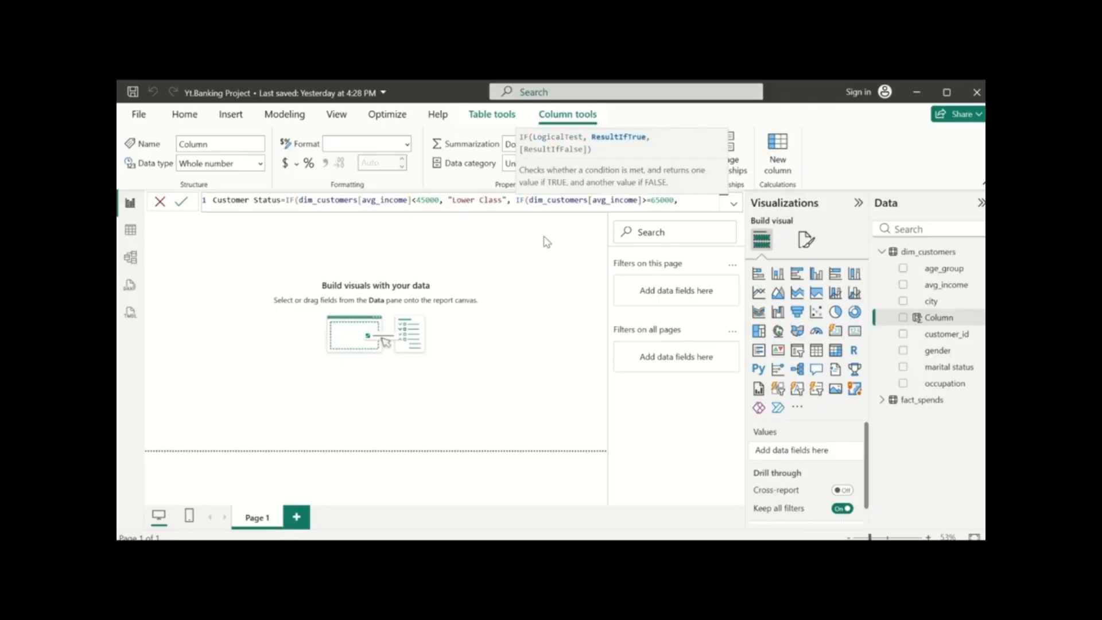
Have the nested IF return "Upper Class" when true and "Middle Class" otherwise, and commit the column formula
type("\"Upper Class\"")
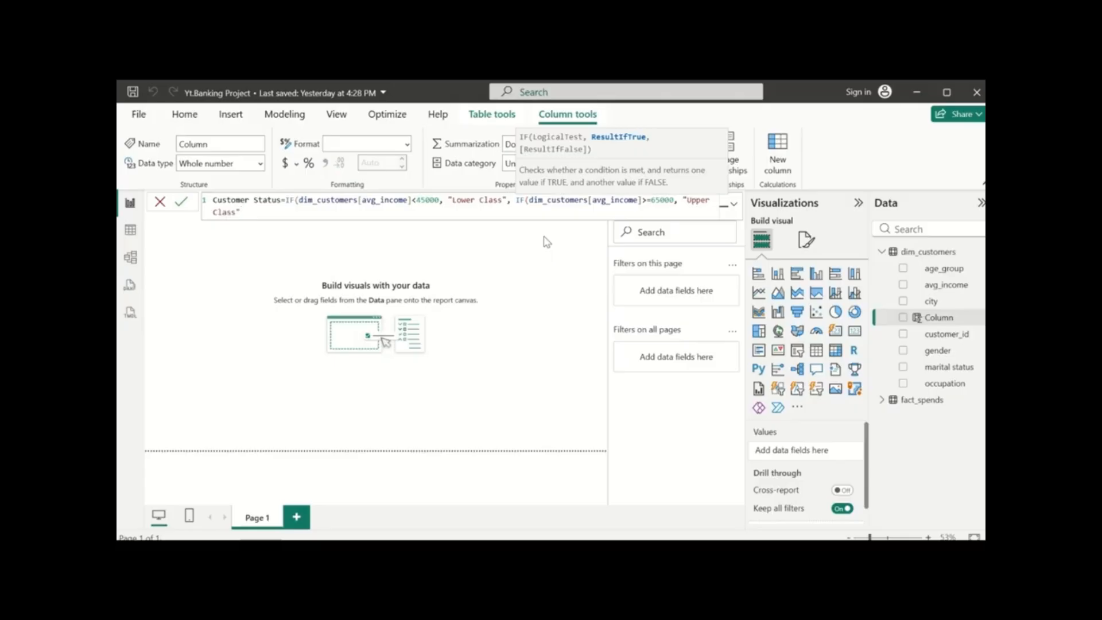
type(",")
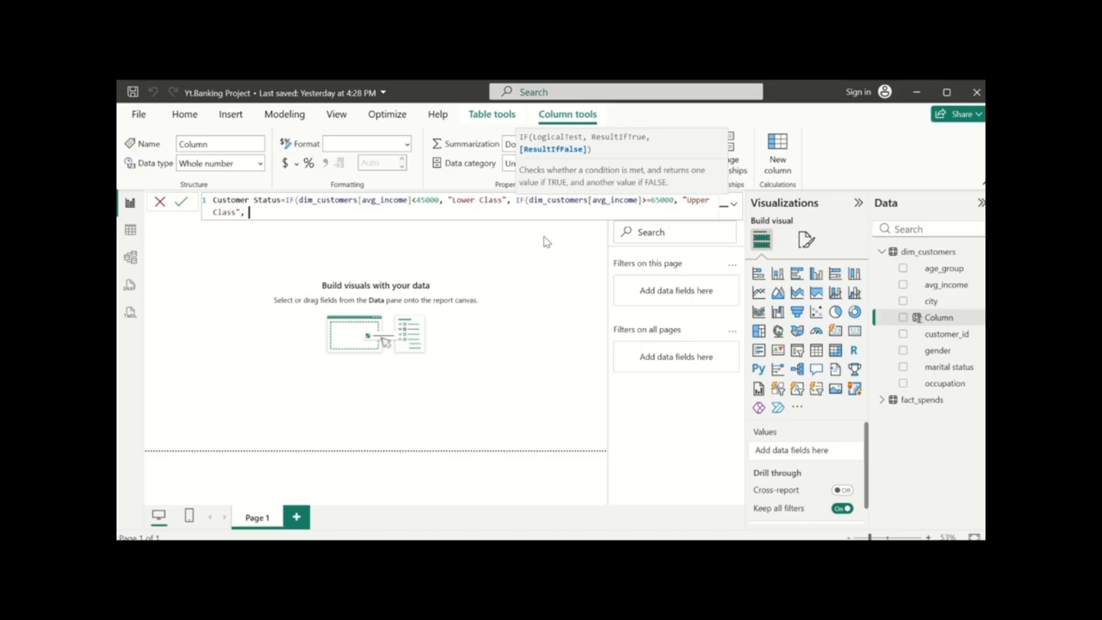
type("\"Middle Class\"))")
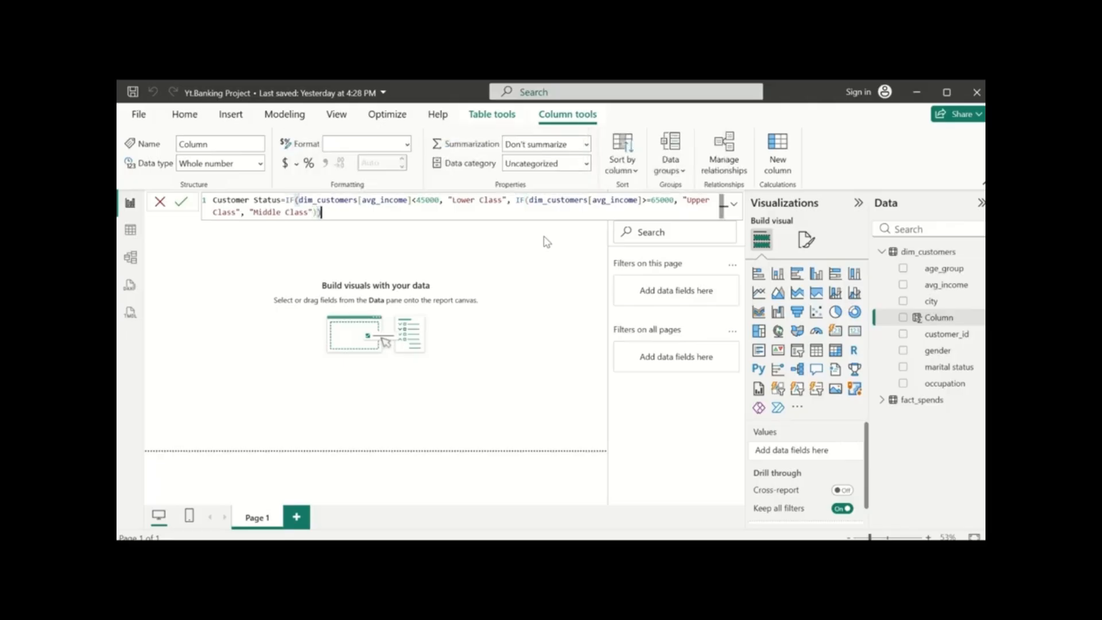
key("Return")
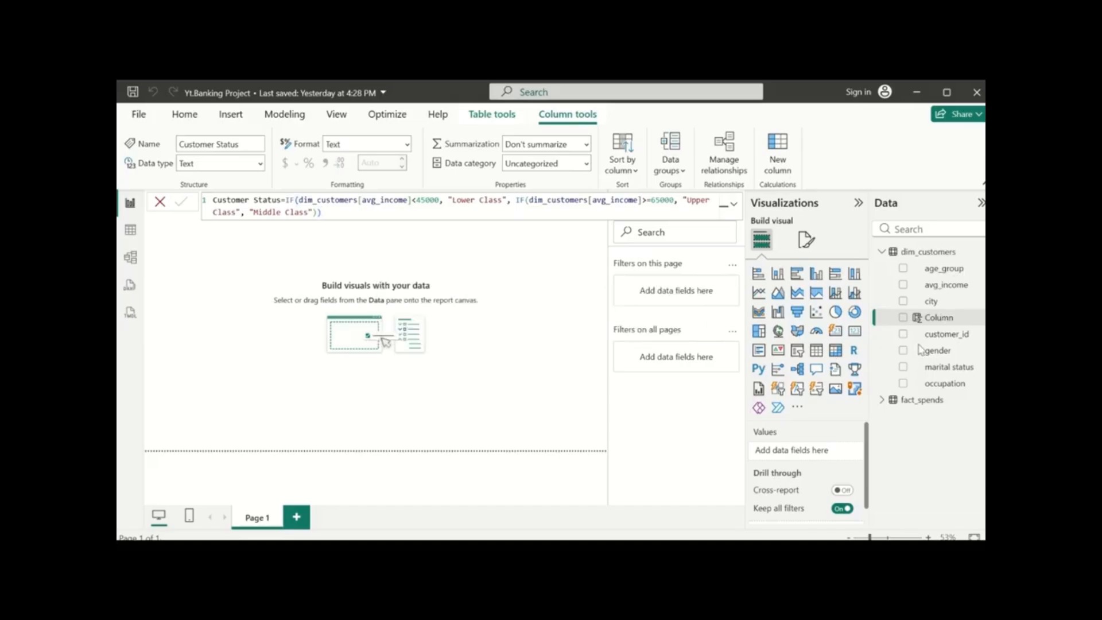
Check the Customer Status values against avg_income in the dim_customers table view
left_click(129, 232)
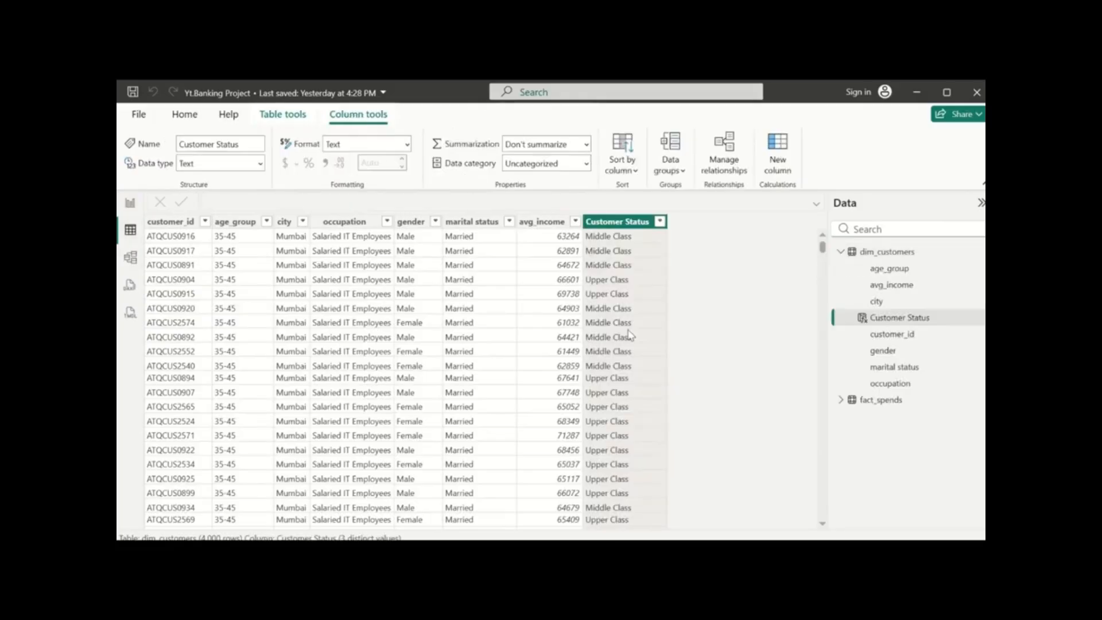
scroll(641, 251, "down", 5)
scroll(634, 344, "up", 5)
Return to the report view and collapse the dim_customers field list
left_click(130, 203)
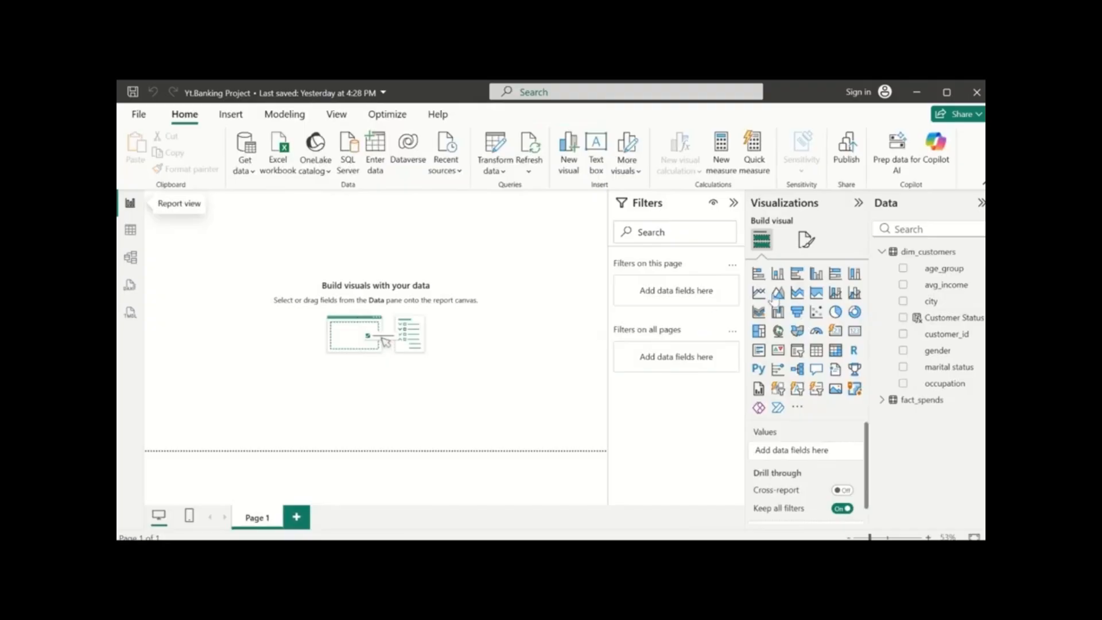
left_click(886, 253)
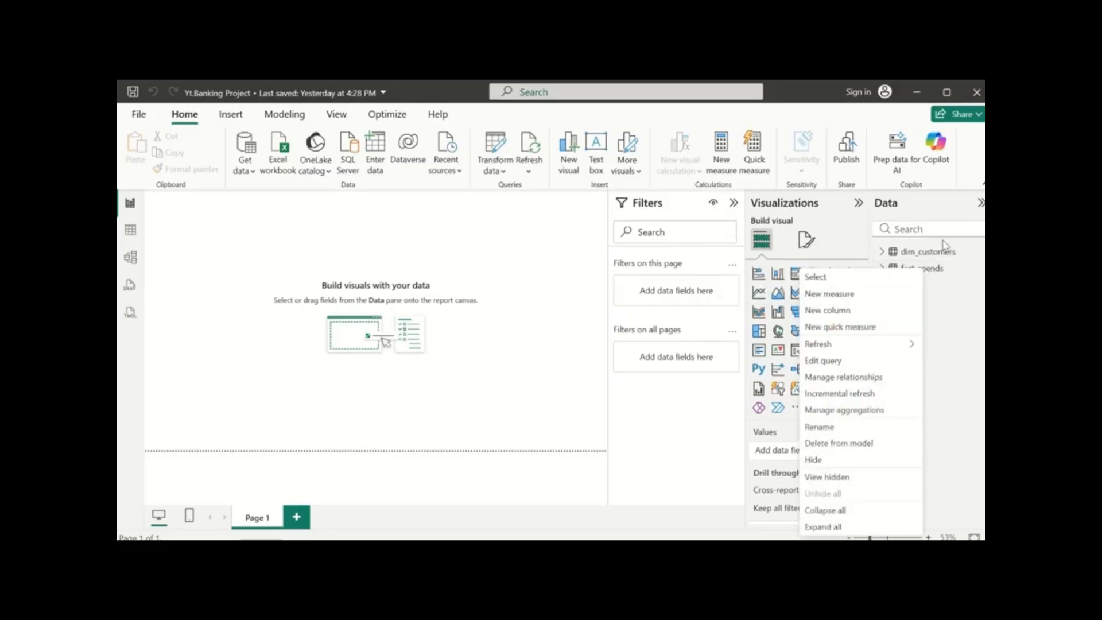
left_click(968, 333)
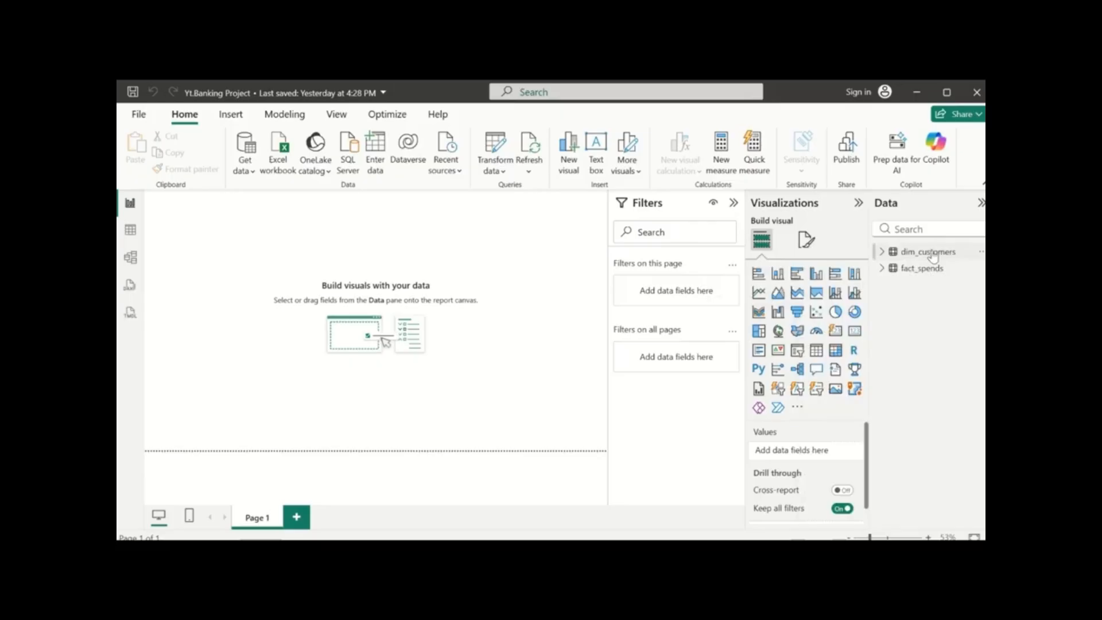
Create a new measure in the dim_customers table and name it Average Income
right_click(937, 251)
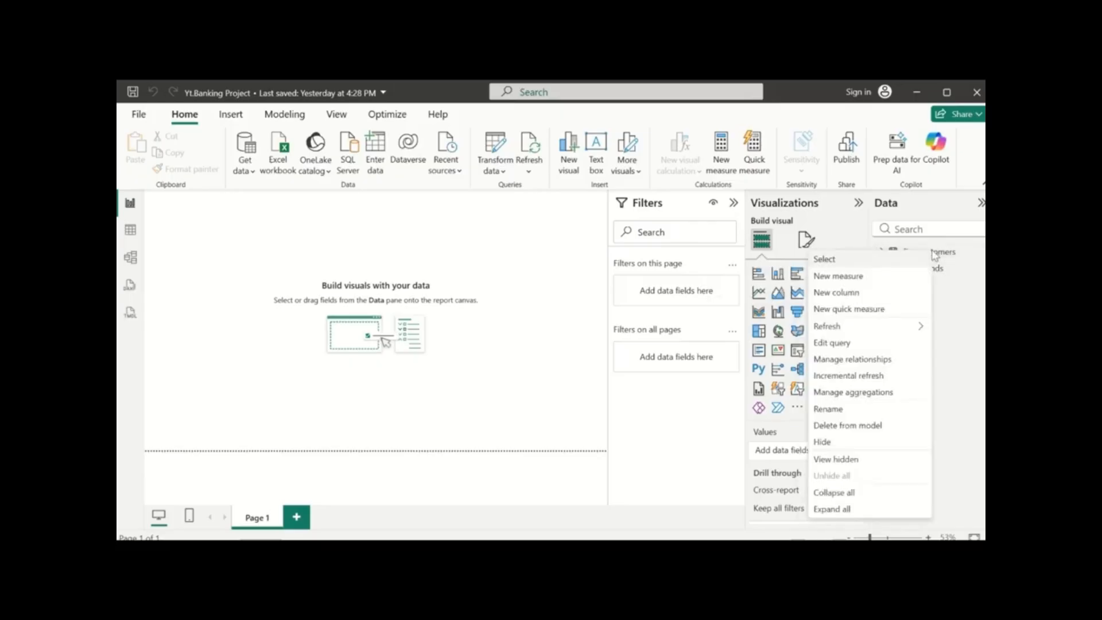
left_click(854, 277)
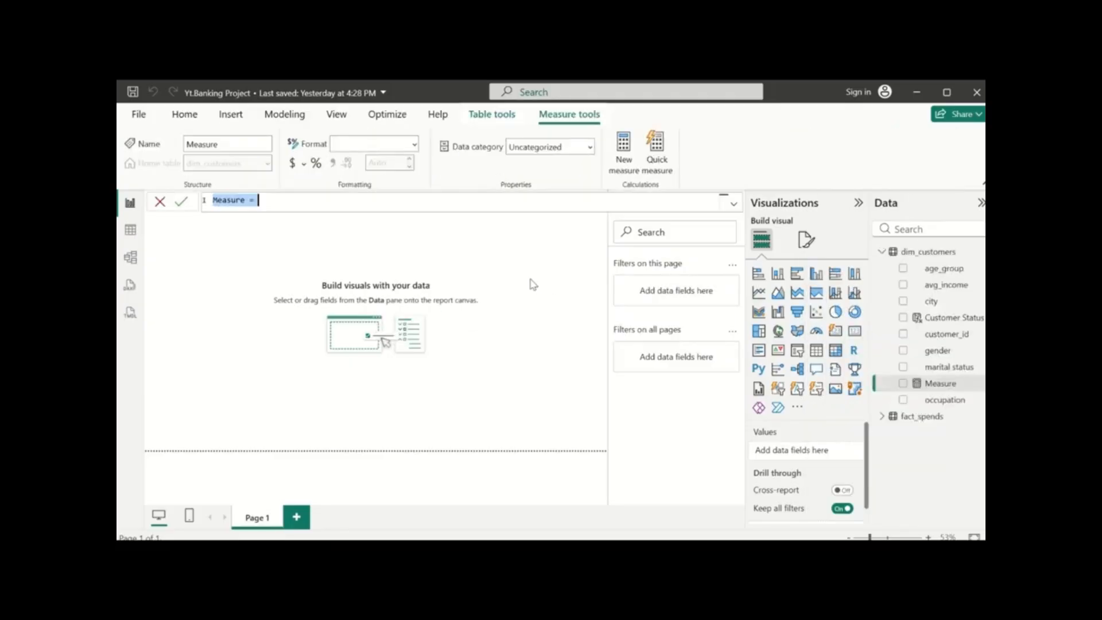
key("BackSpace")
type("Average Incom")
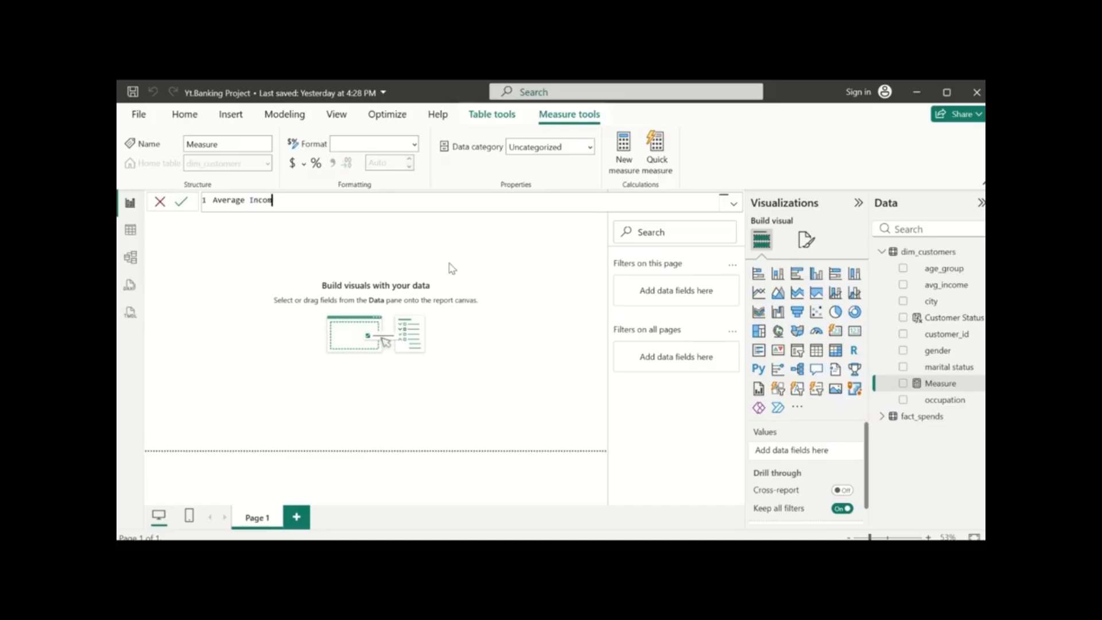
type("e =")
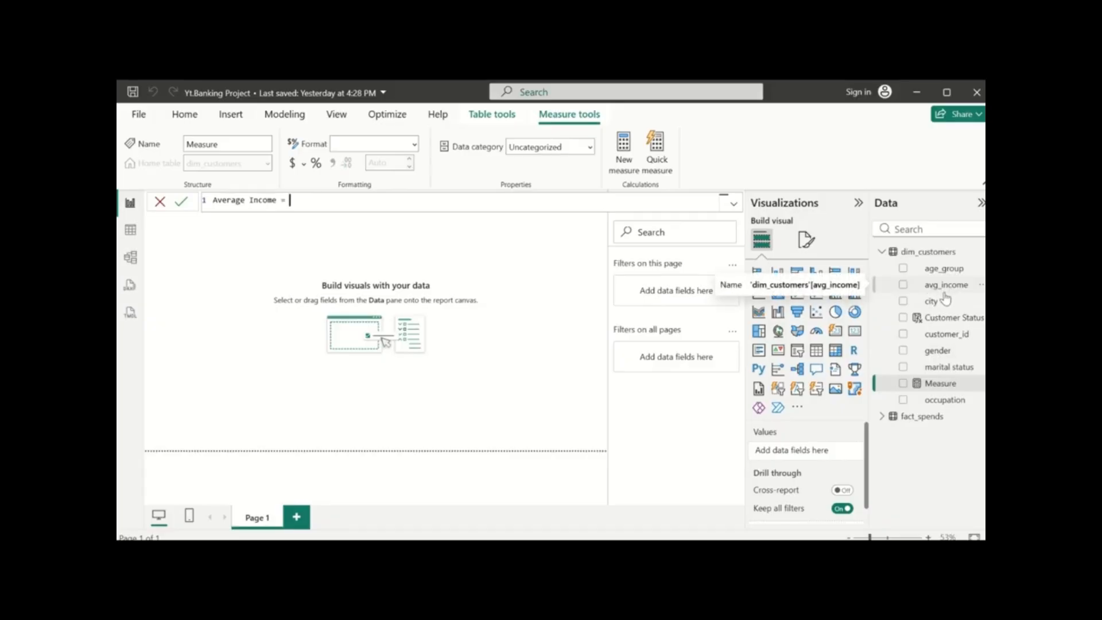
Define the Average Income measure as SUM(dim_customers[avg_income]) and commit it
type("sur")
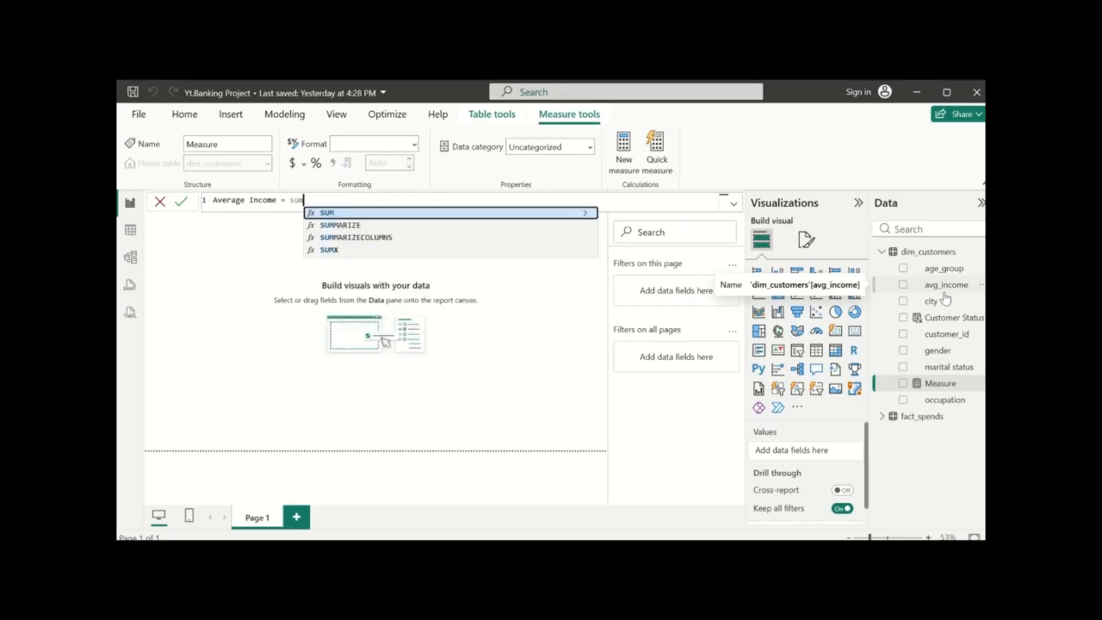
left_click(343, 213)
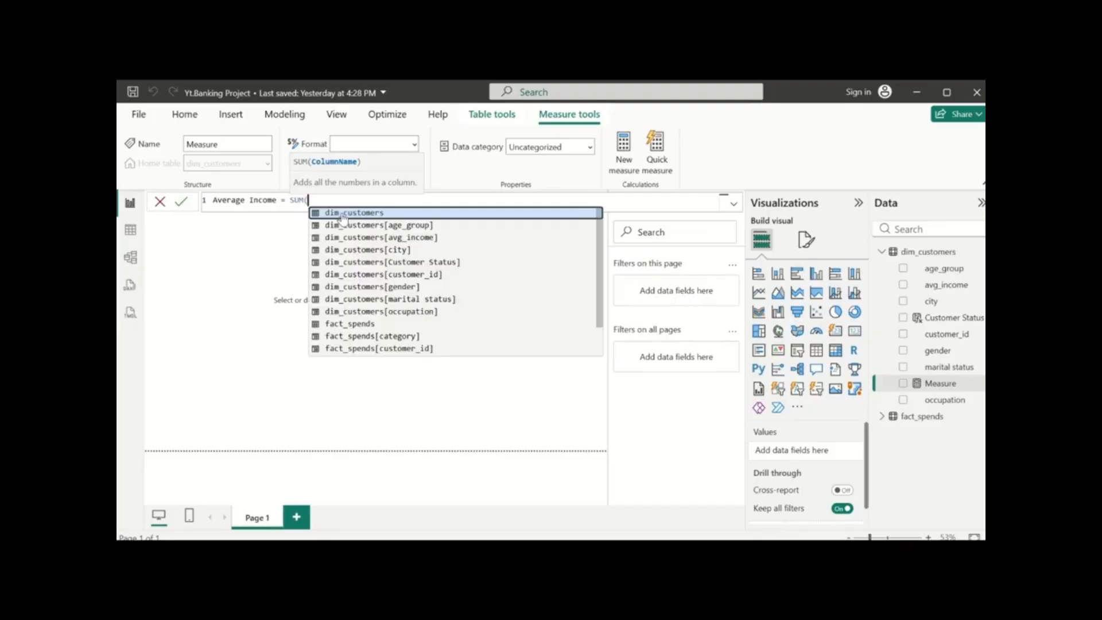
left_click(387, 237)
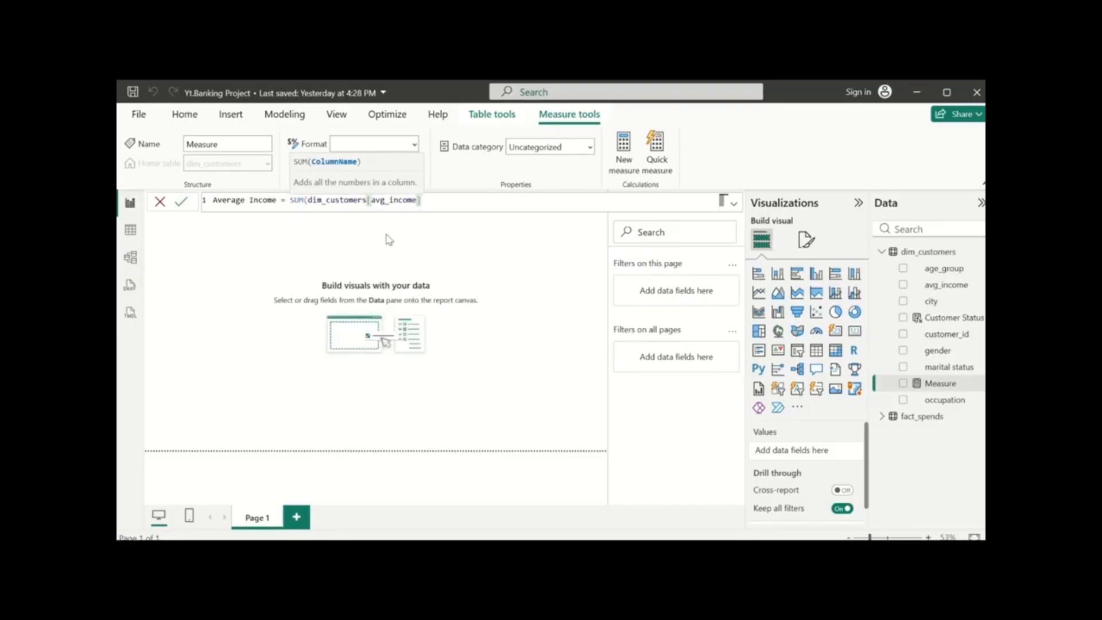
type(")")
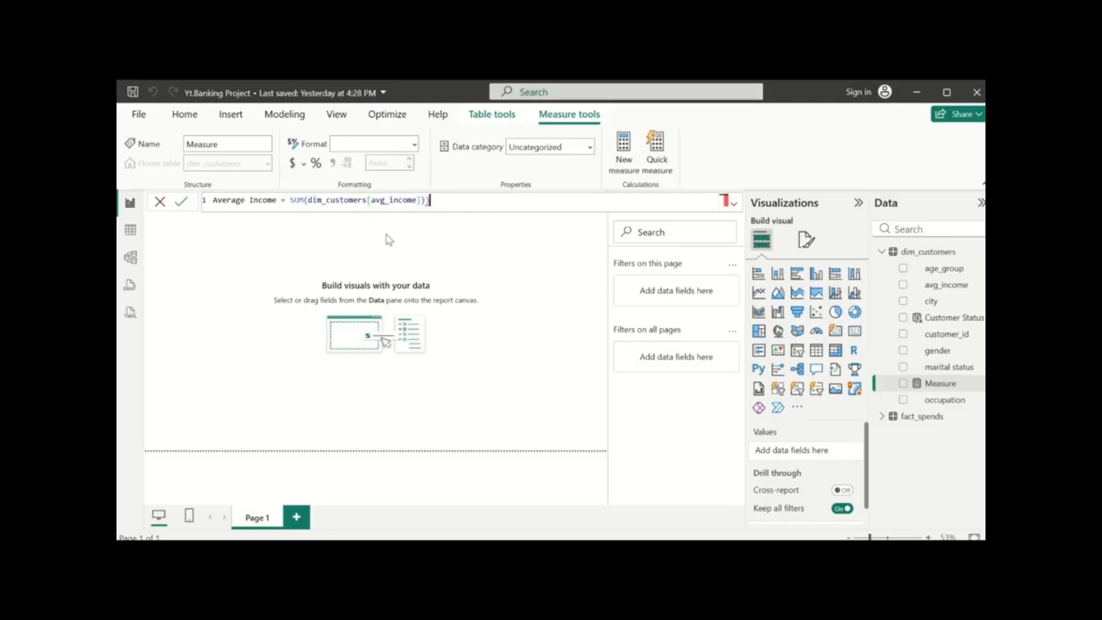
key("Return")
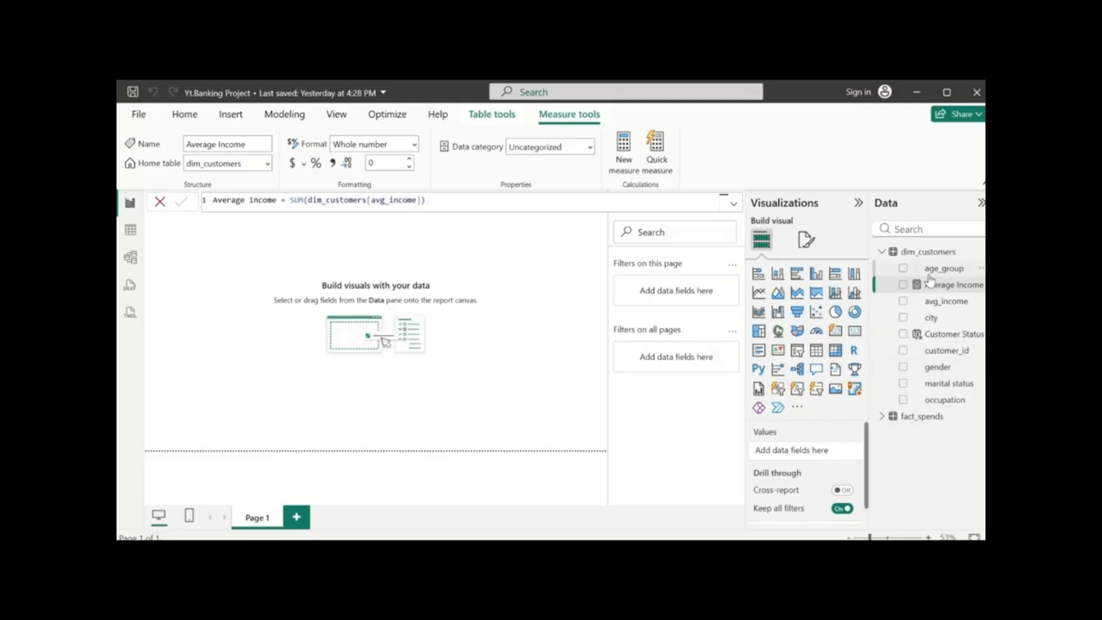
Create another measure in the dim_customers table and name it Total Spend
right_click(938, 257)
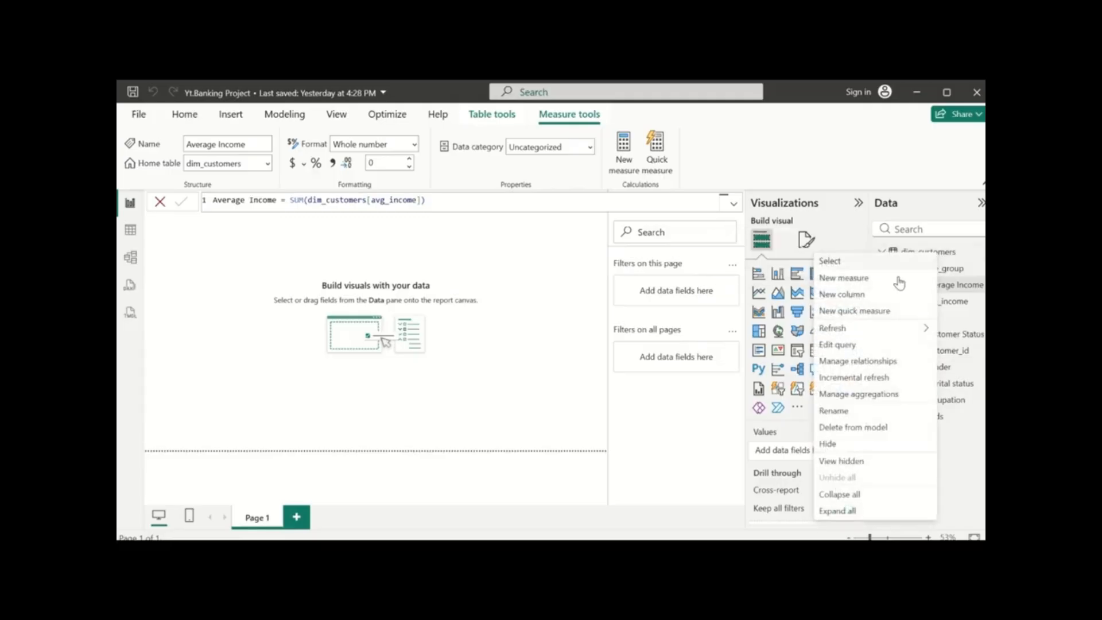
left_click(846, 278)
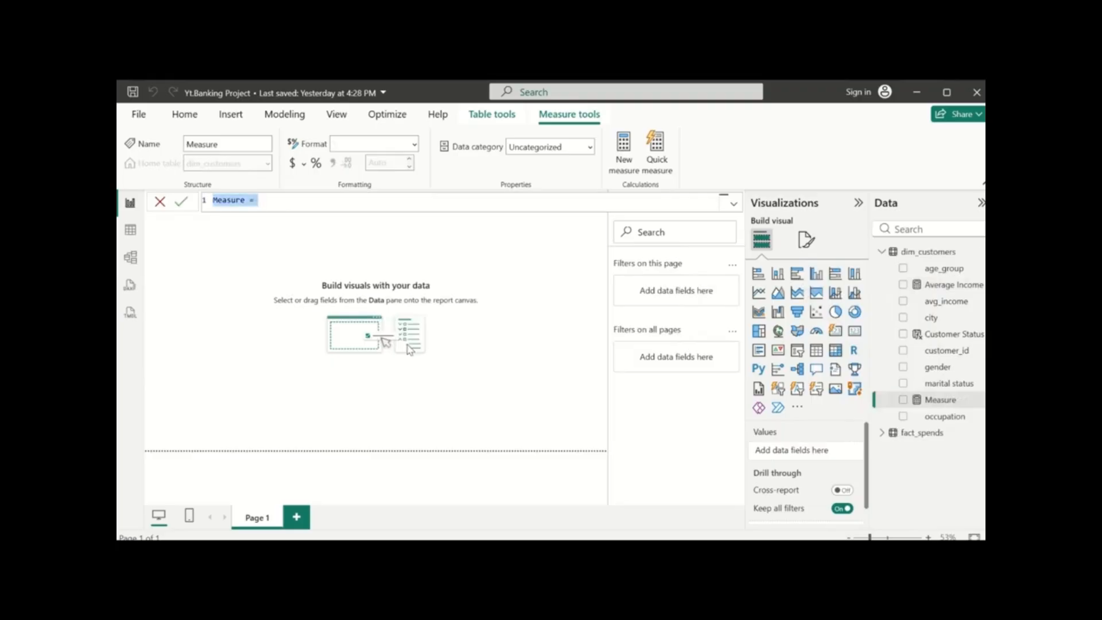
key("BackSpace")
type("Total Spend ")
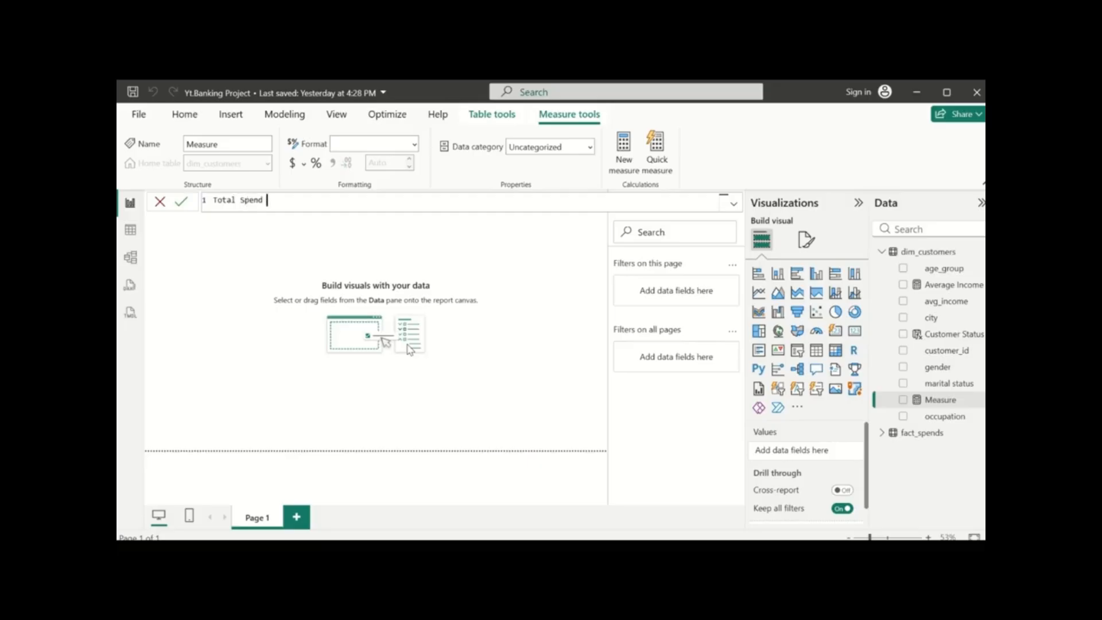
Define the Total Spend measure as CALCULATE(SUM(fact_spends[spend])) and commit it
type("= ca")
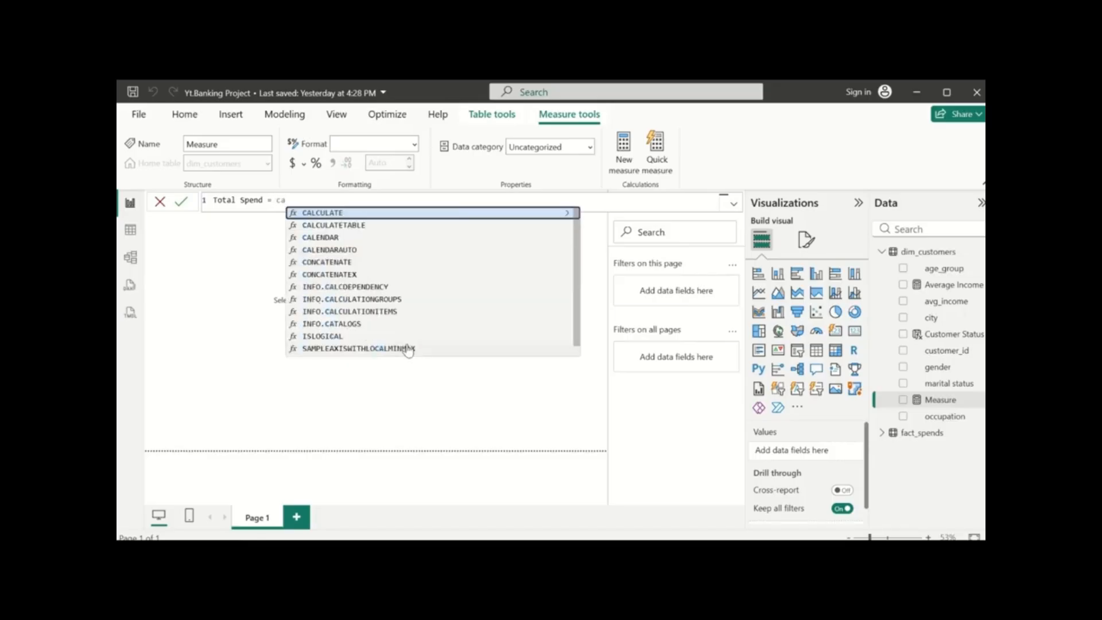
left_click(433, 213)
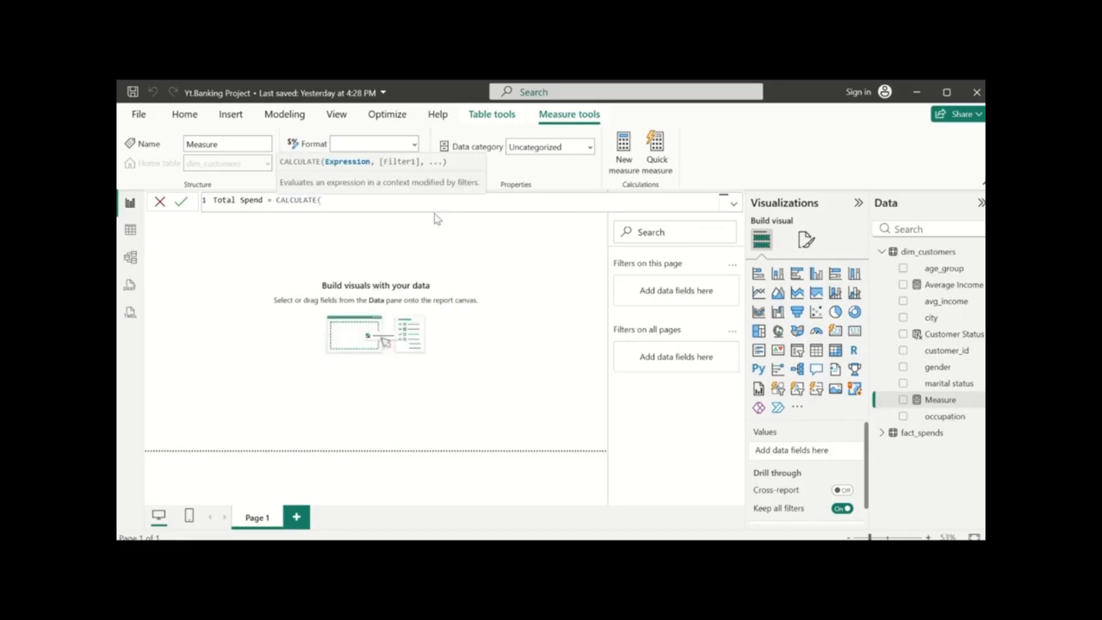
type("sum")
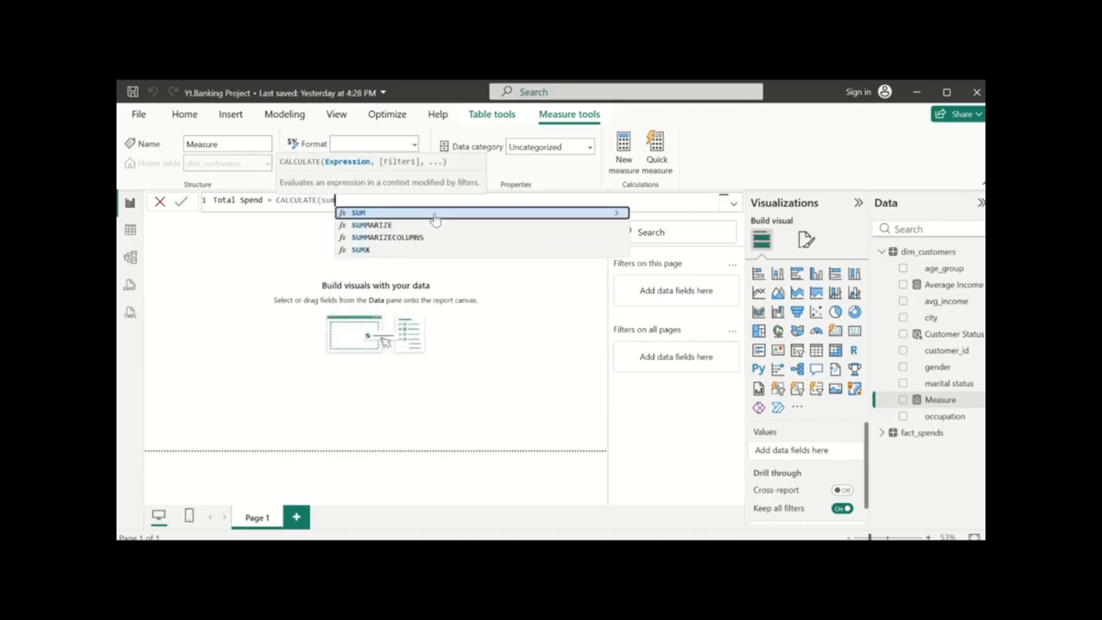
left_click(435, 219)
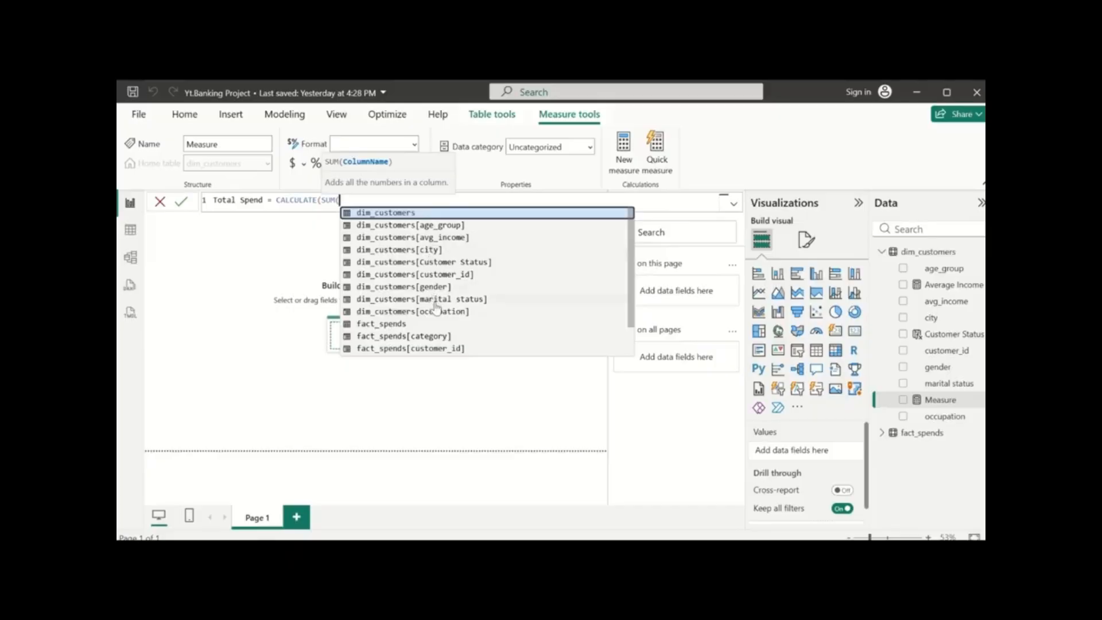
scroll(434, 310, "down", 1)
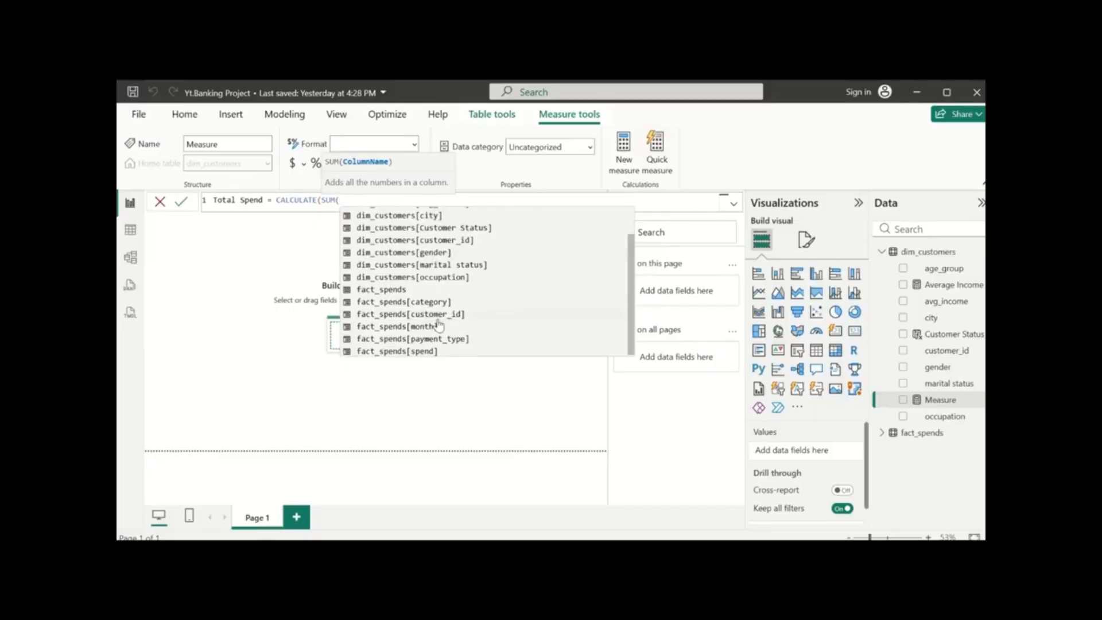
left_click(424, 350)
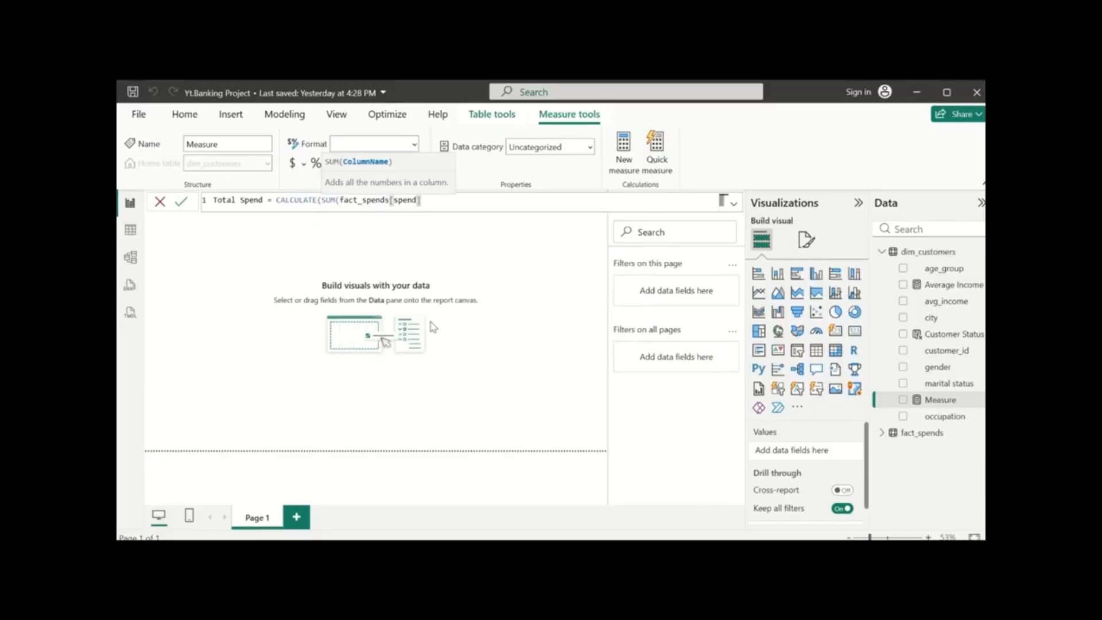
type("))")
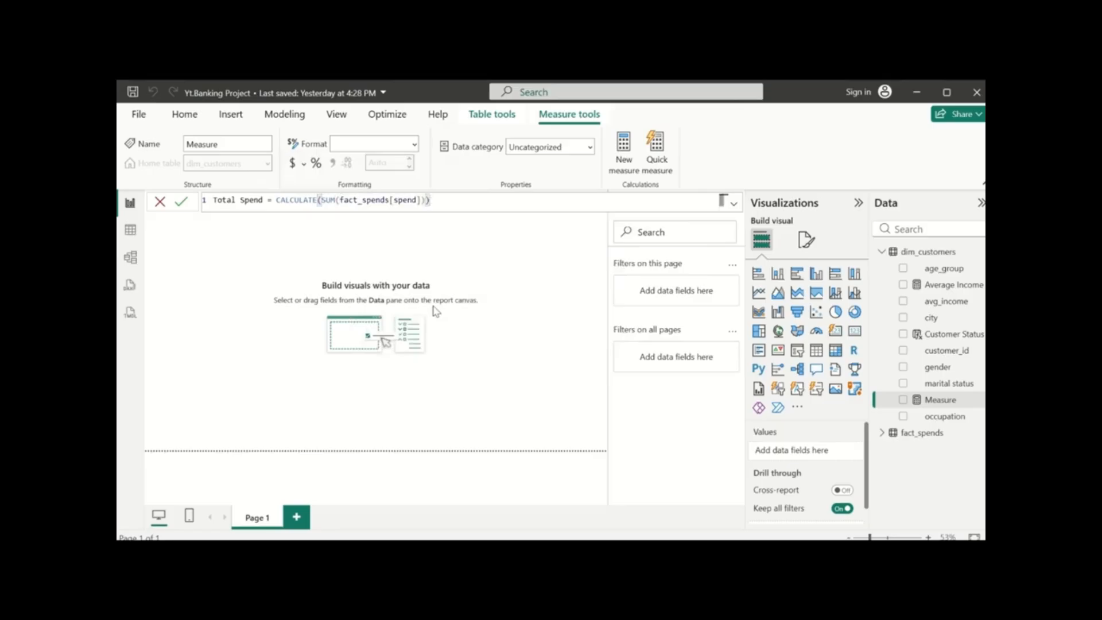
key("Return")
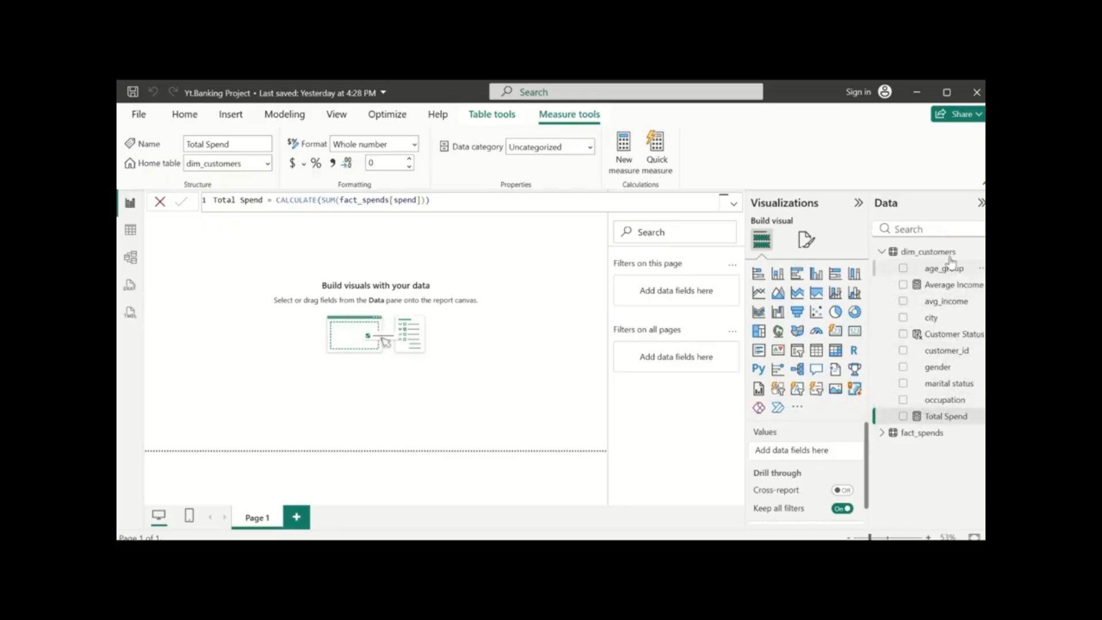
Add a third new measure to dim_customers and clear its default formula text
right_click(926, 256)
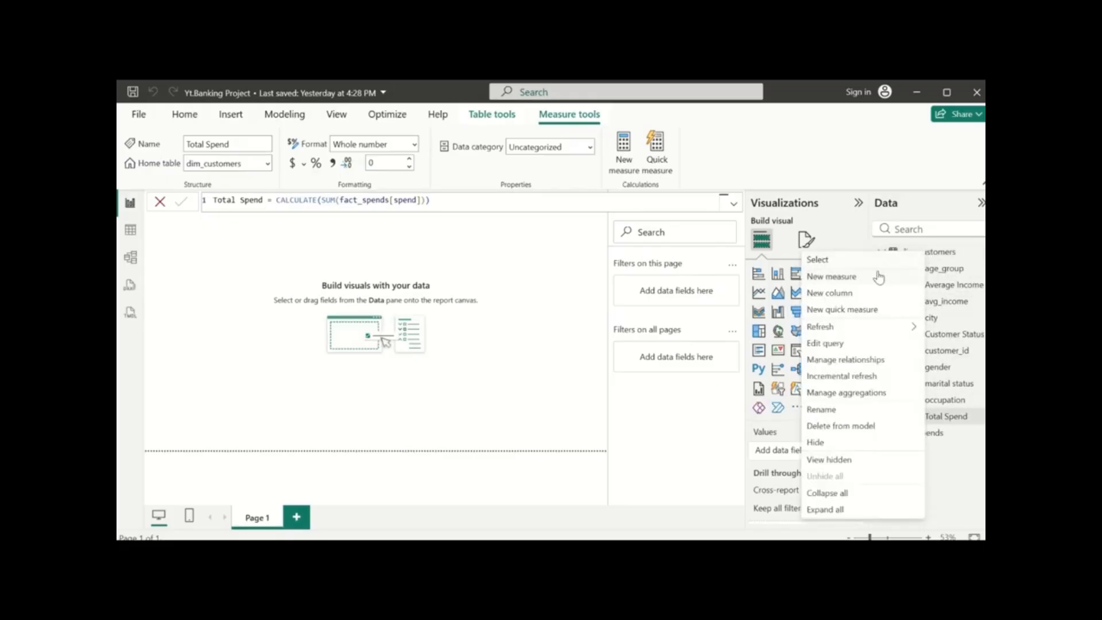
left_click(654, 282)
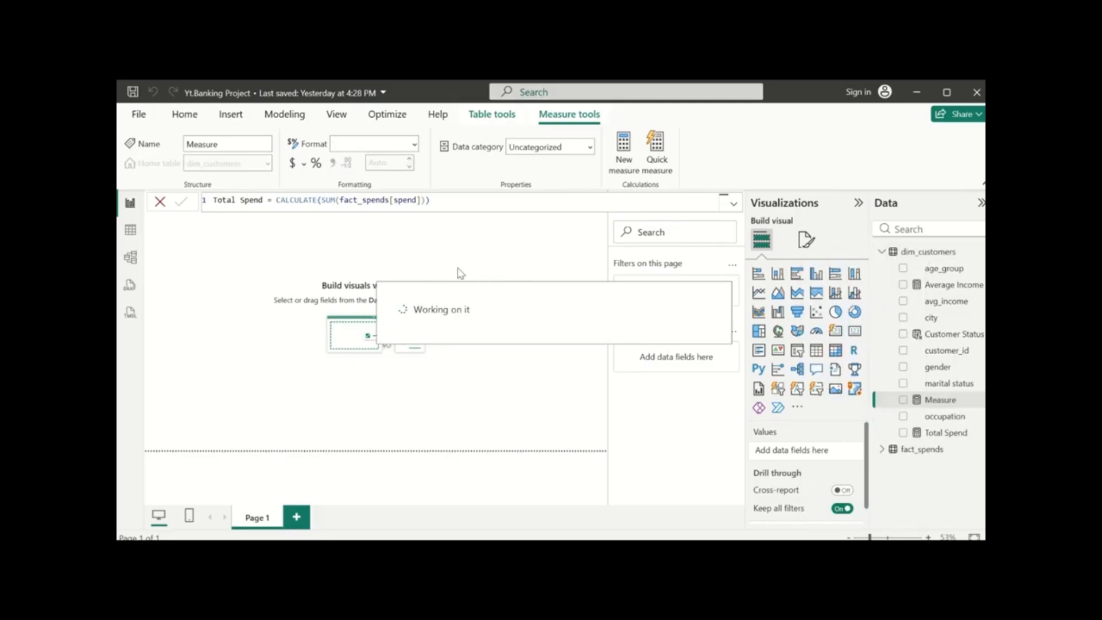
key("BackSpace")
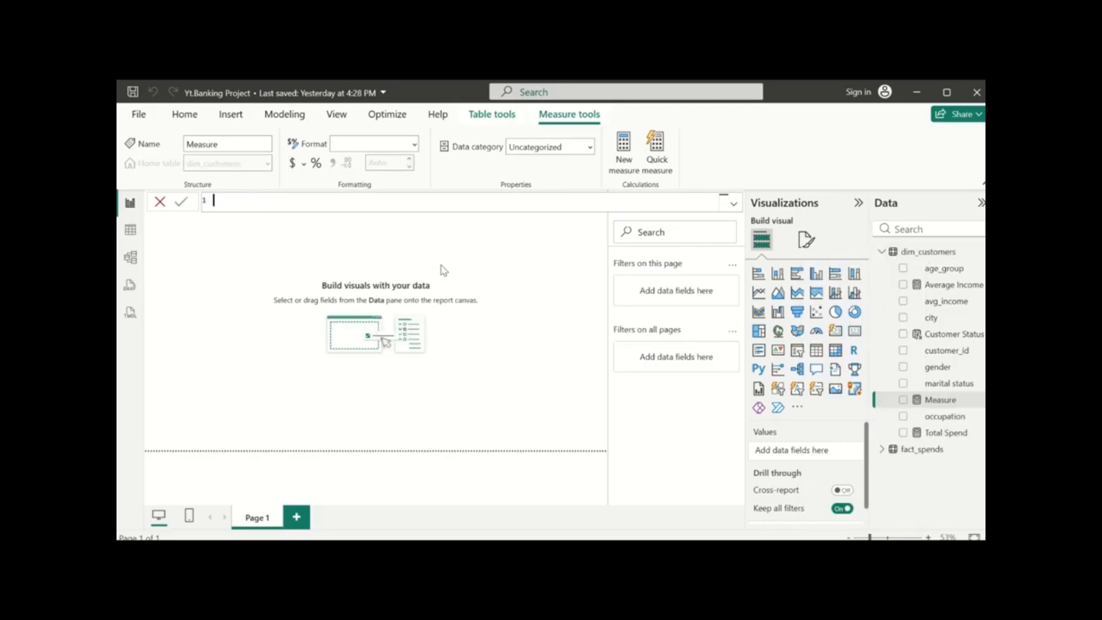
type("Totl")
key("BackSpace")
type("a")
type("l")
key("BackSpace")
key("BackSpace")
key("BackSpace")
key("BackSpace")
key("BackSpace")
Name the measure Average Spend and begin its formula with [Total Spend] as the dividend
type("Average Spend=to")
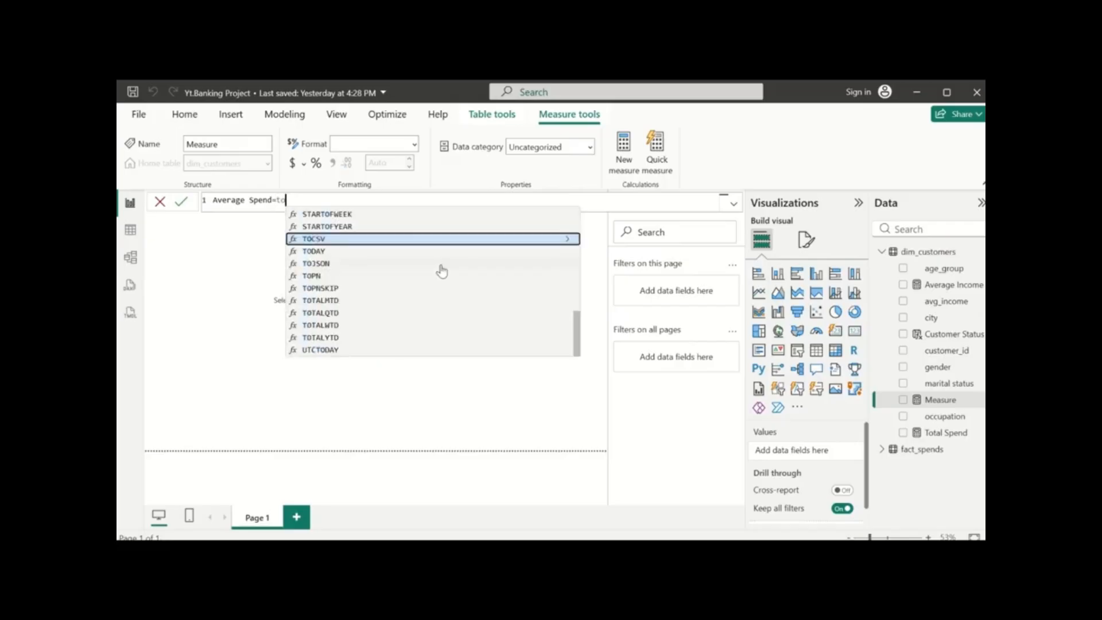
type("t")
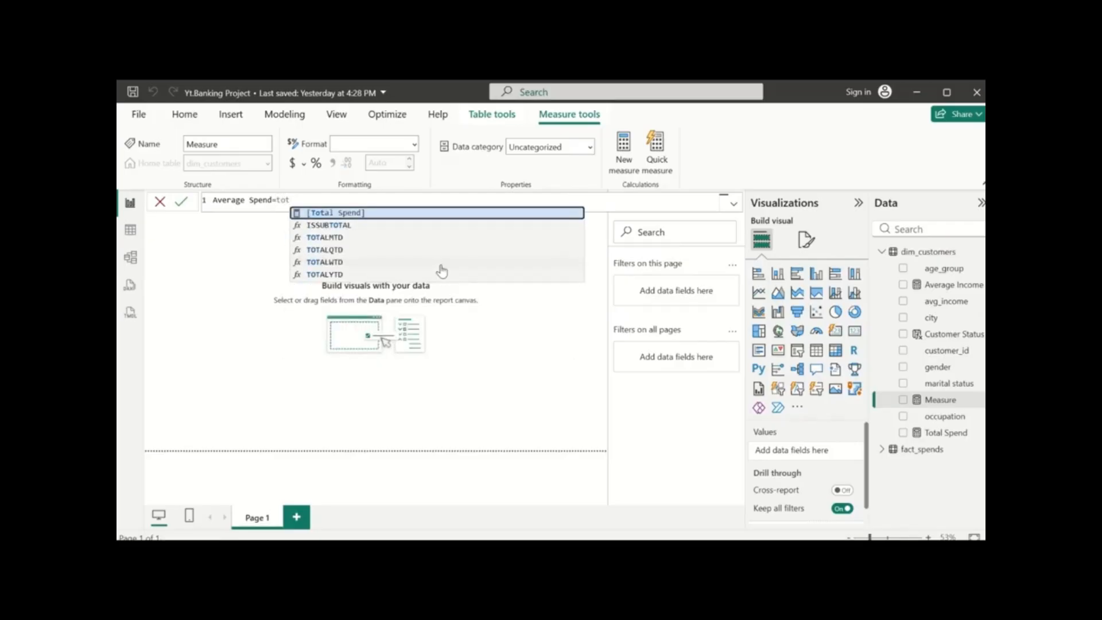
left_click(450, 217)
type("/")
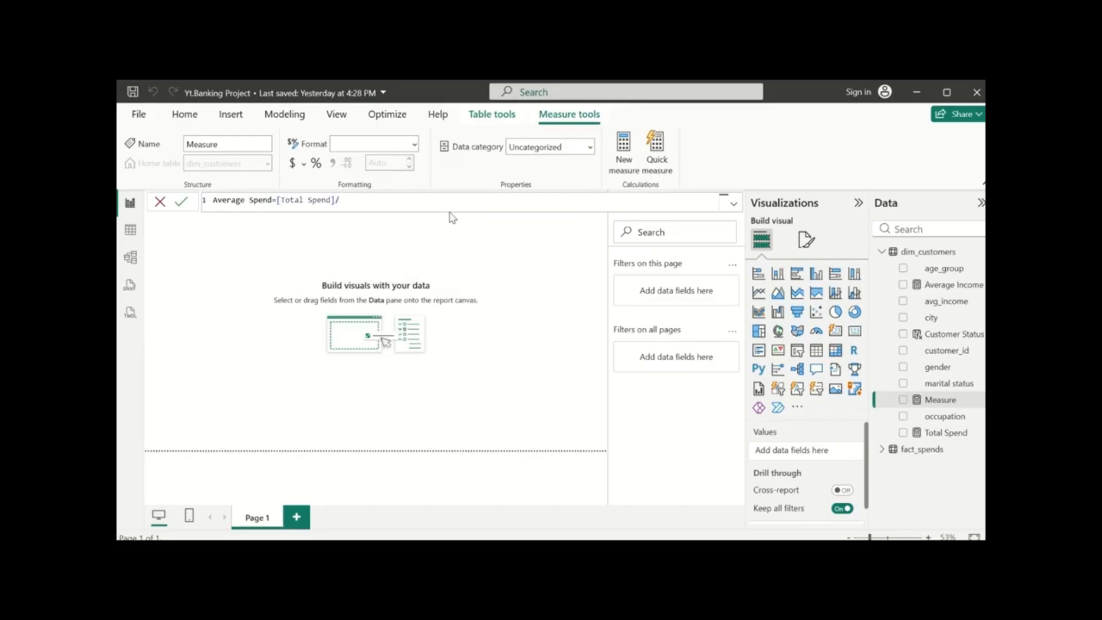
Divide by DISTINCTCOUNT(fact_spends[month]) in the Average Spend formula and commit the measure
type("di")
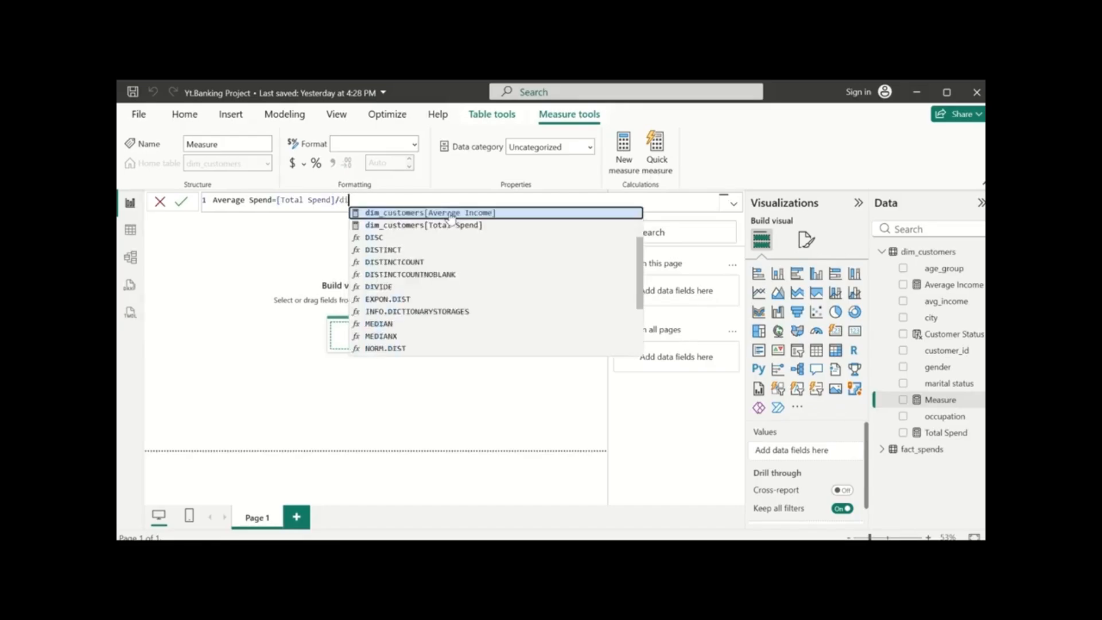
type("s")
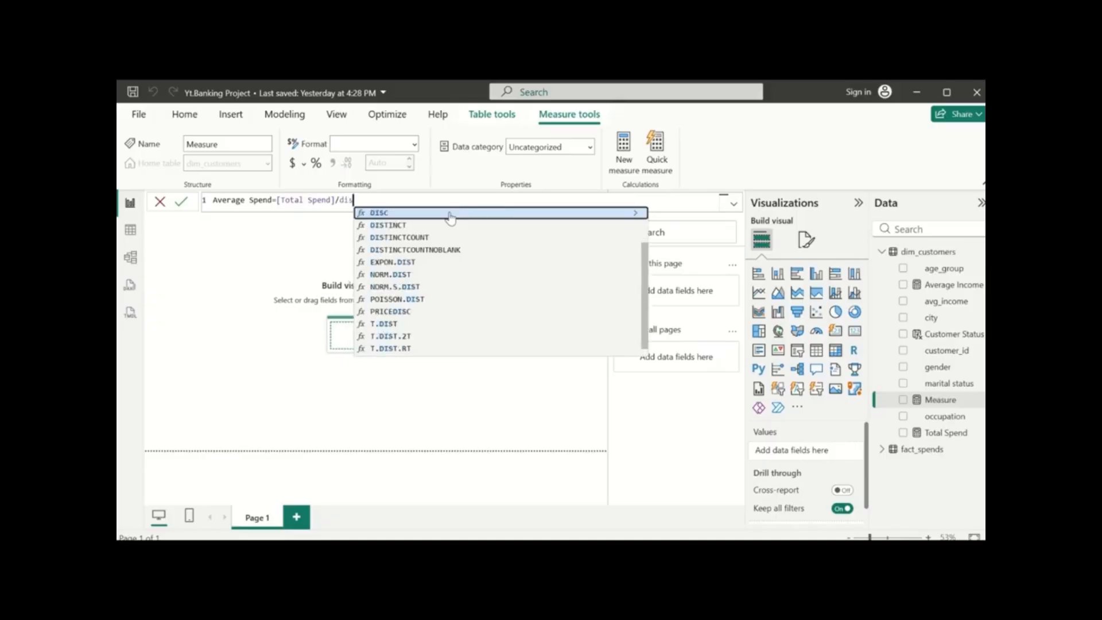
left_click(431, 238)
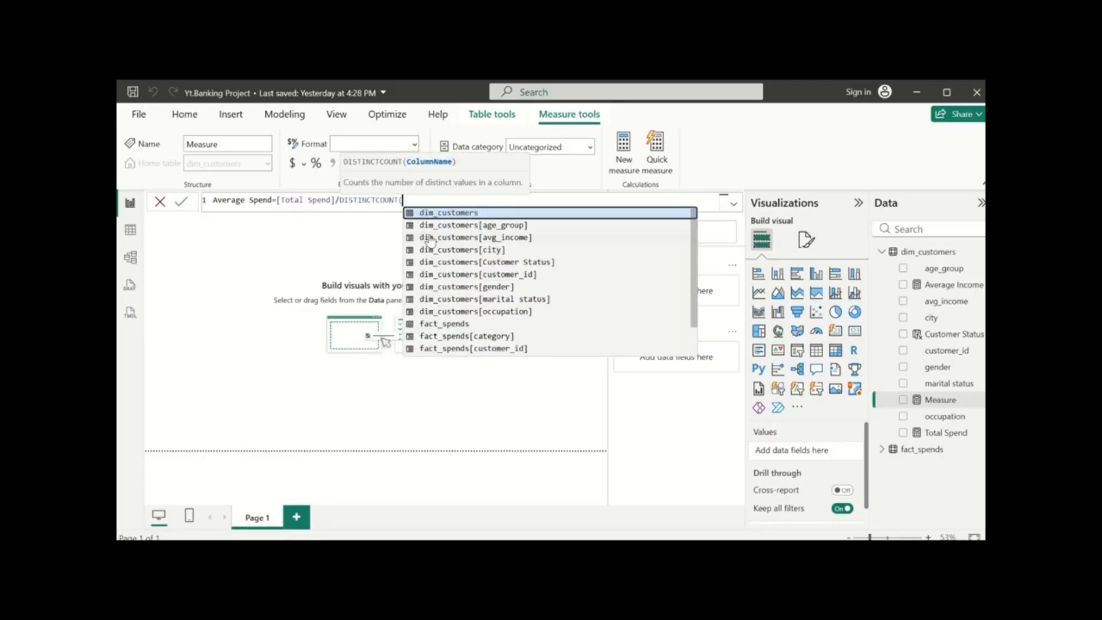
scroll(485, 270, "down", 1)
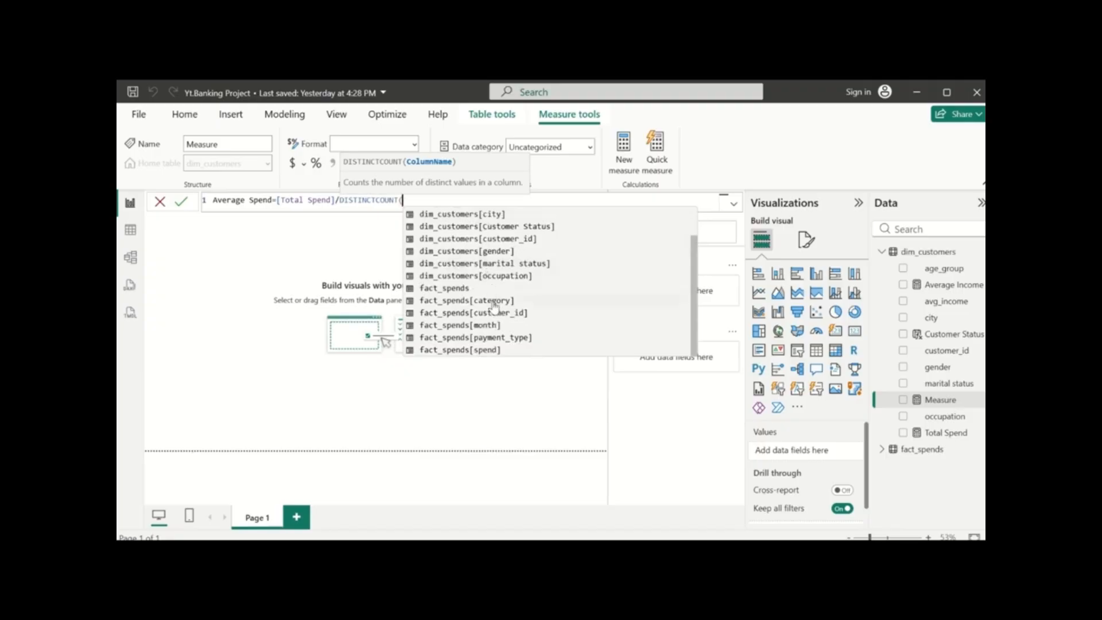
left_click(486, 325)
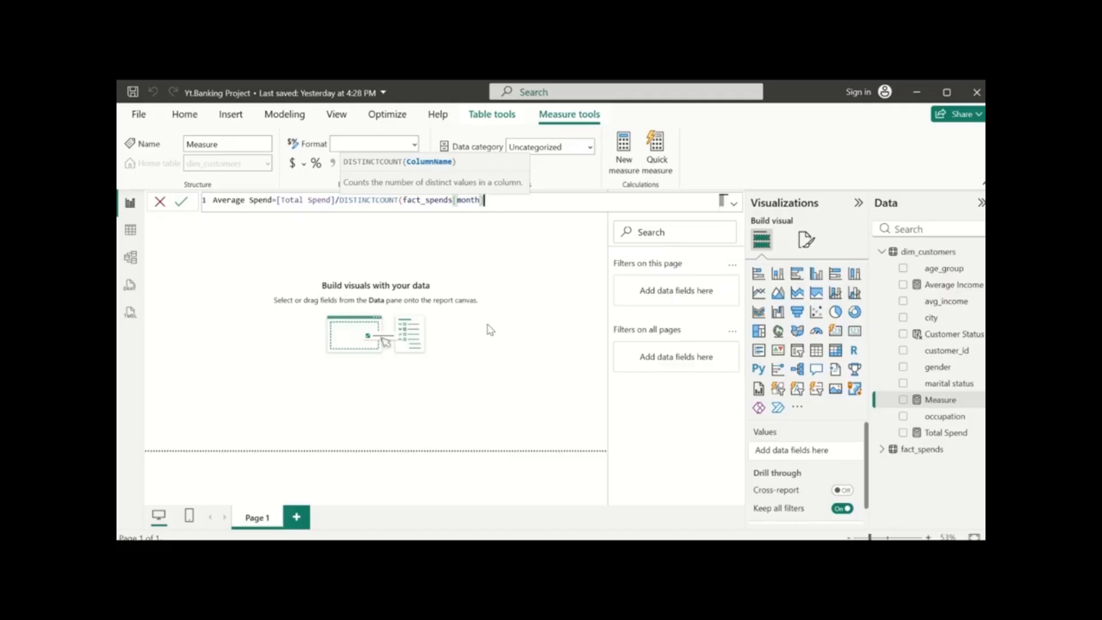
type(")")
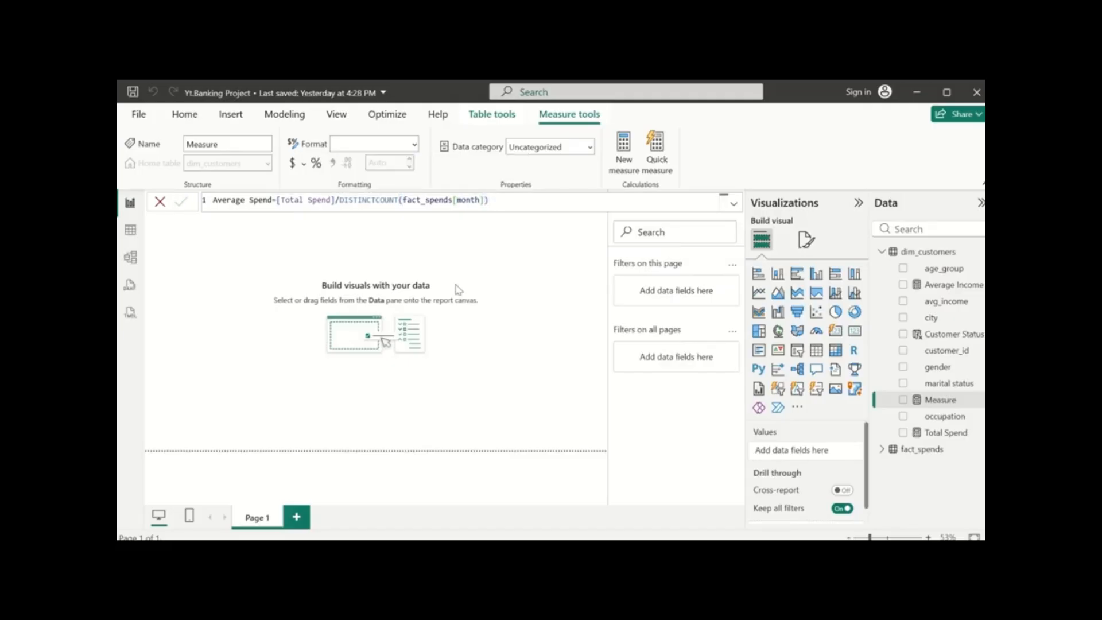
key("Return")
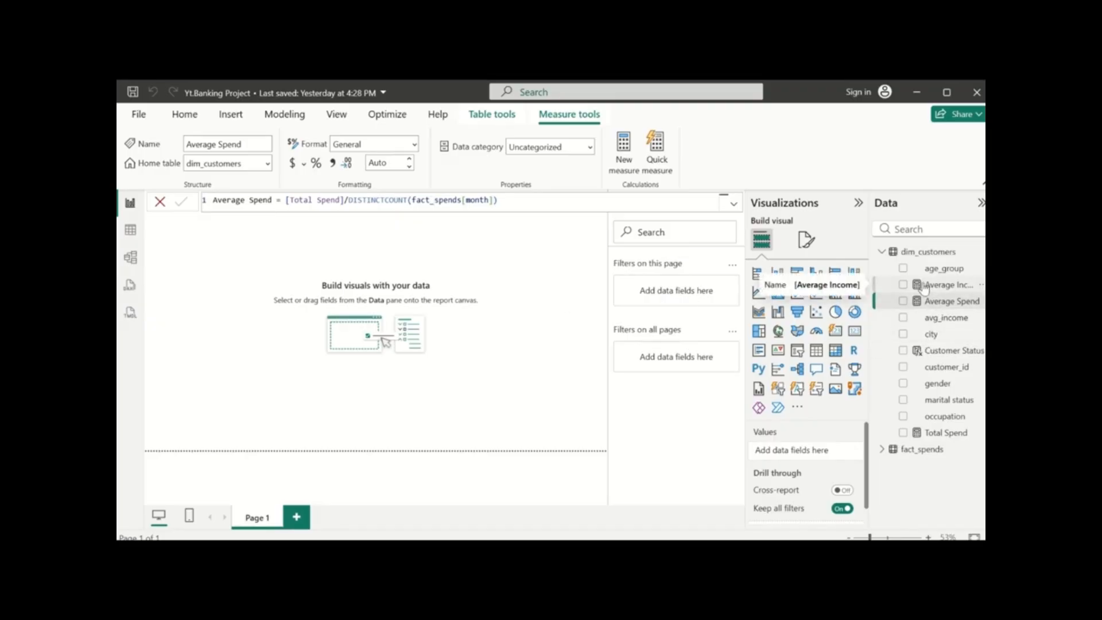
Add a new measure to dim_customers and name it Total Customers, replacing the default formula text
right_click(932, 255)
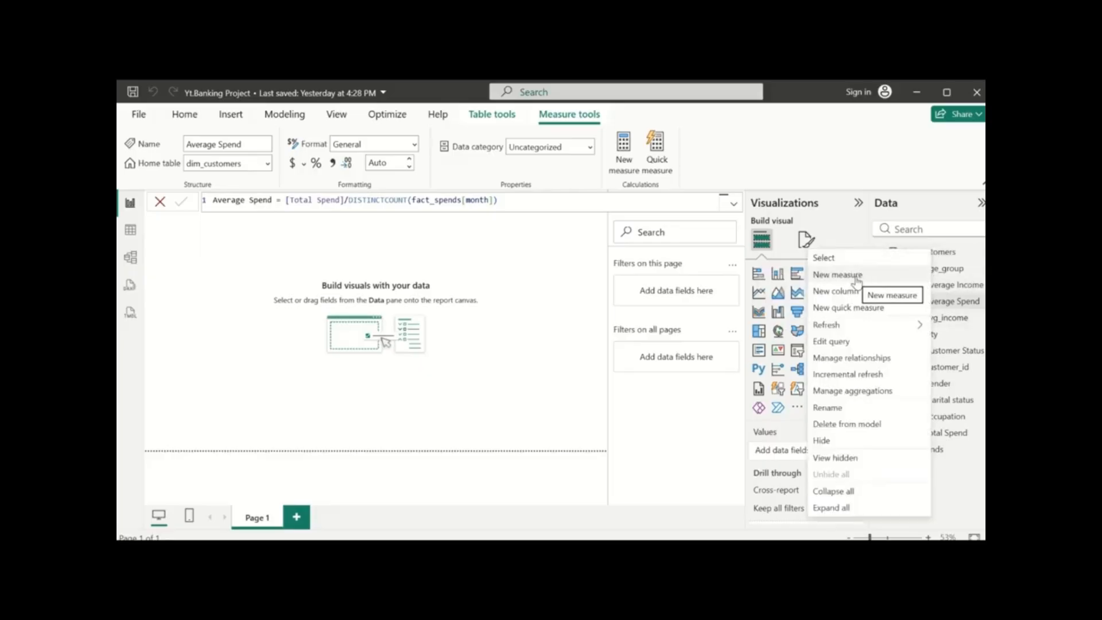
left_click(837, 275)
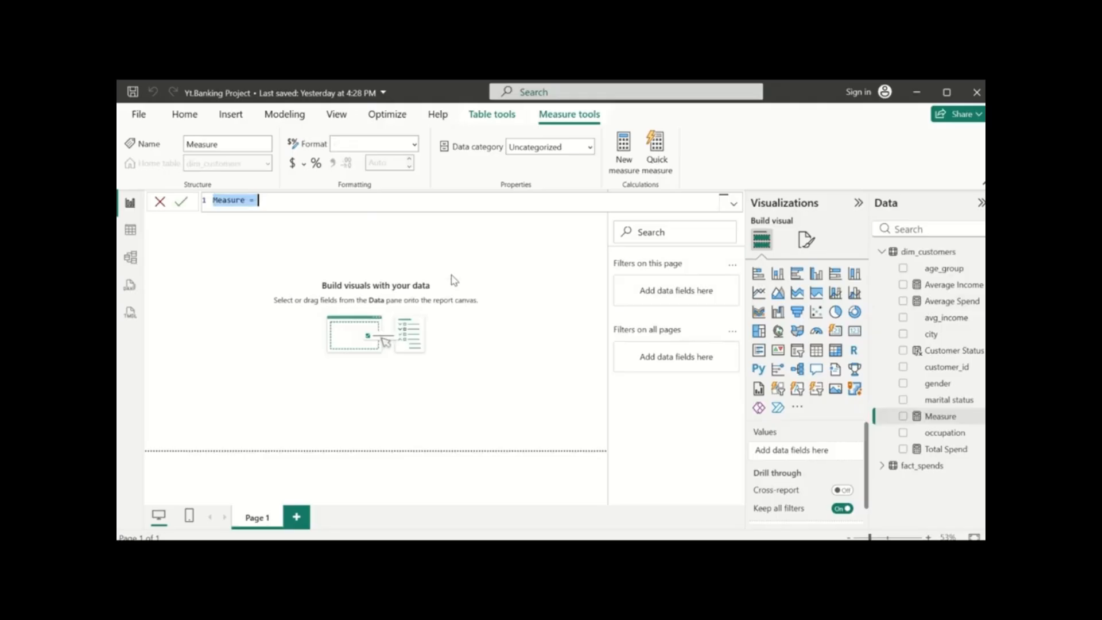
key("BackSpace")
type("Tota")
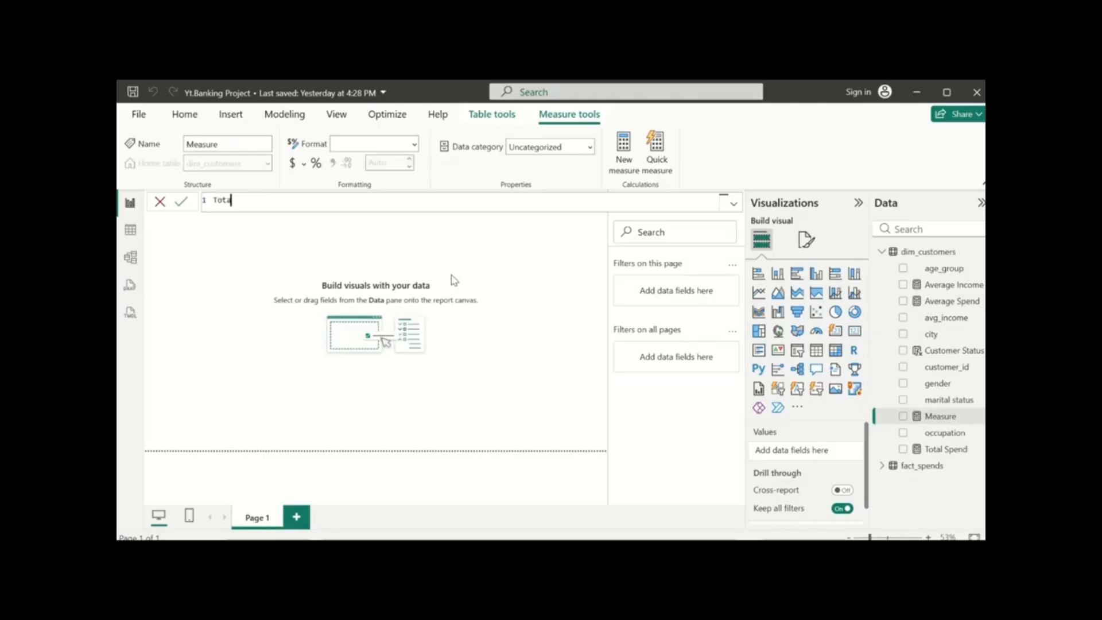
type("l Custome")
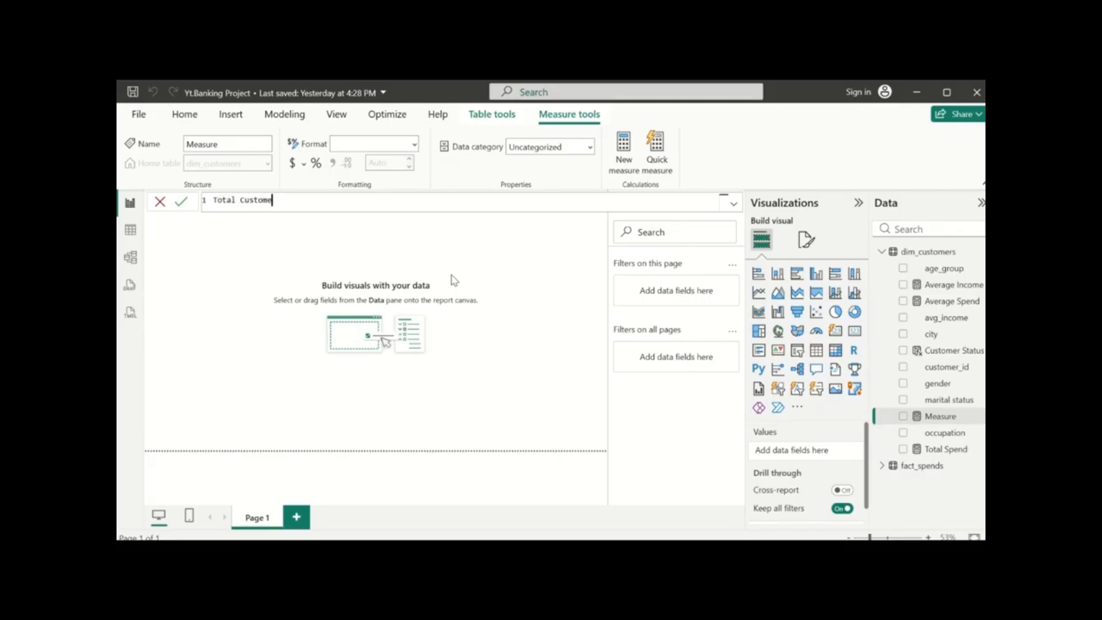
type("rs = cal")
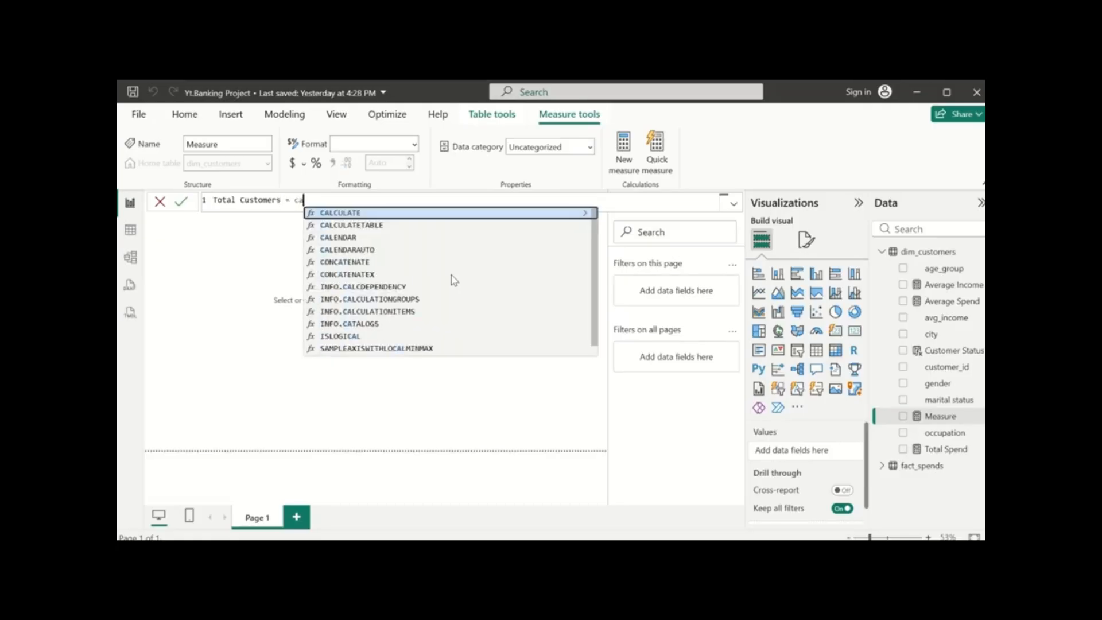
Define the Total Customers measure as CALCULATE(COUNT(dim_customers[customer_id])) and commit it
left_click(349, 214)
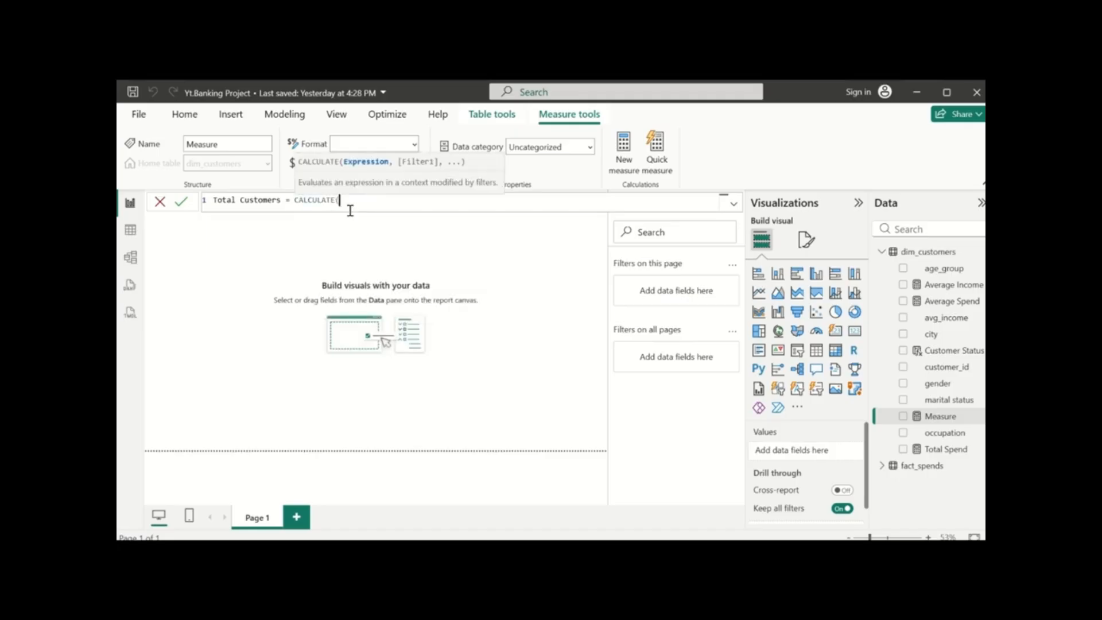
type("count")
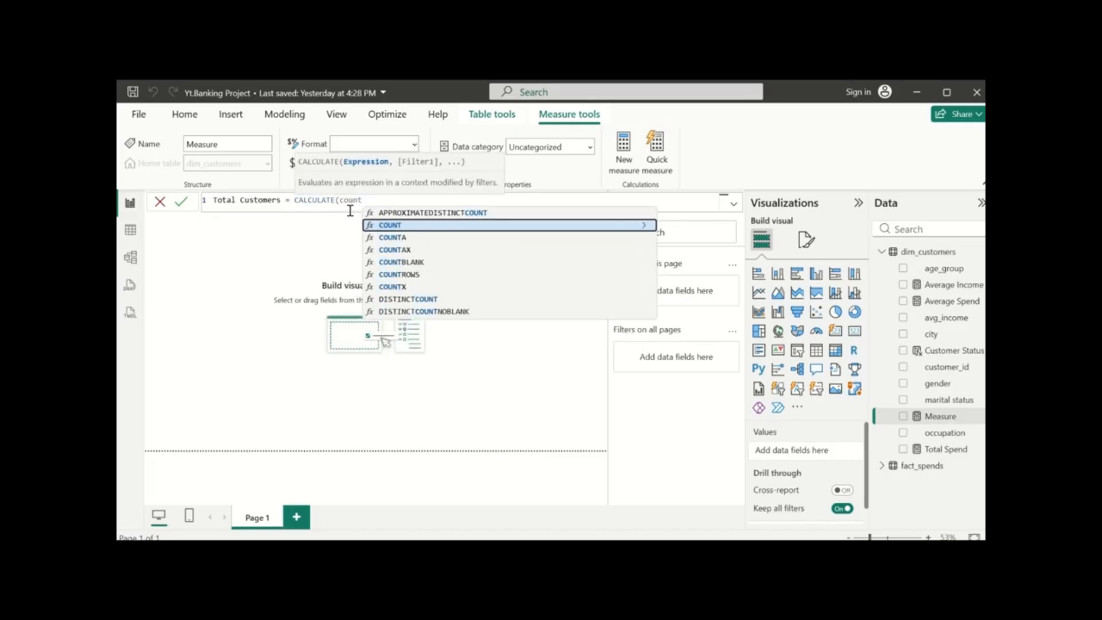
left_click(397, 226)
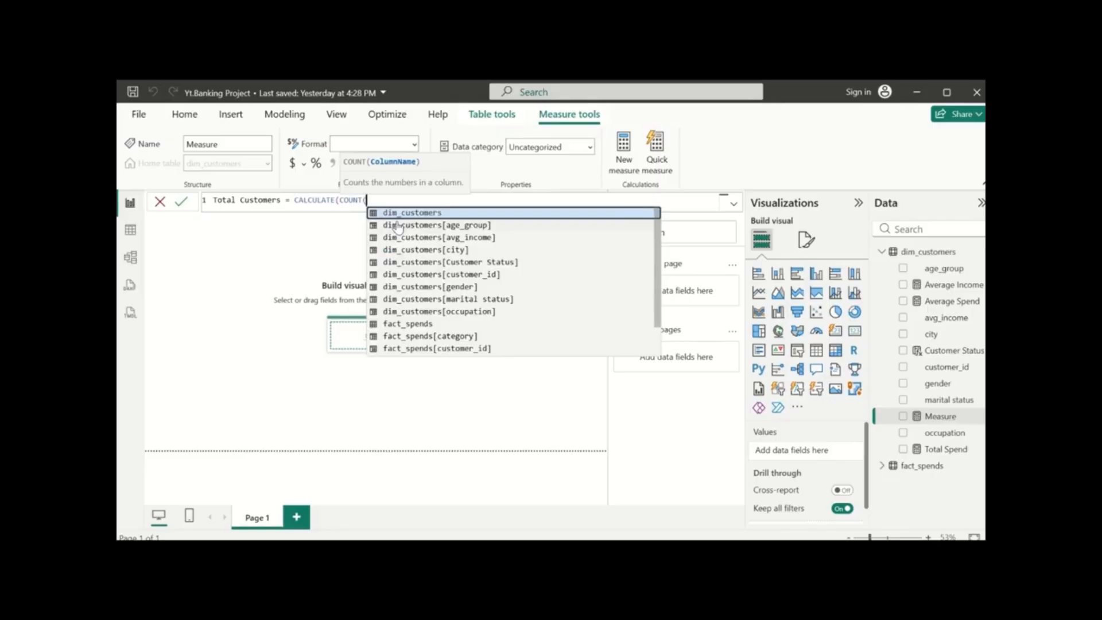
left_click(482, 275)
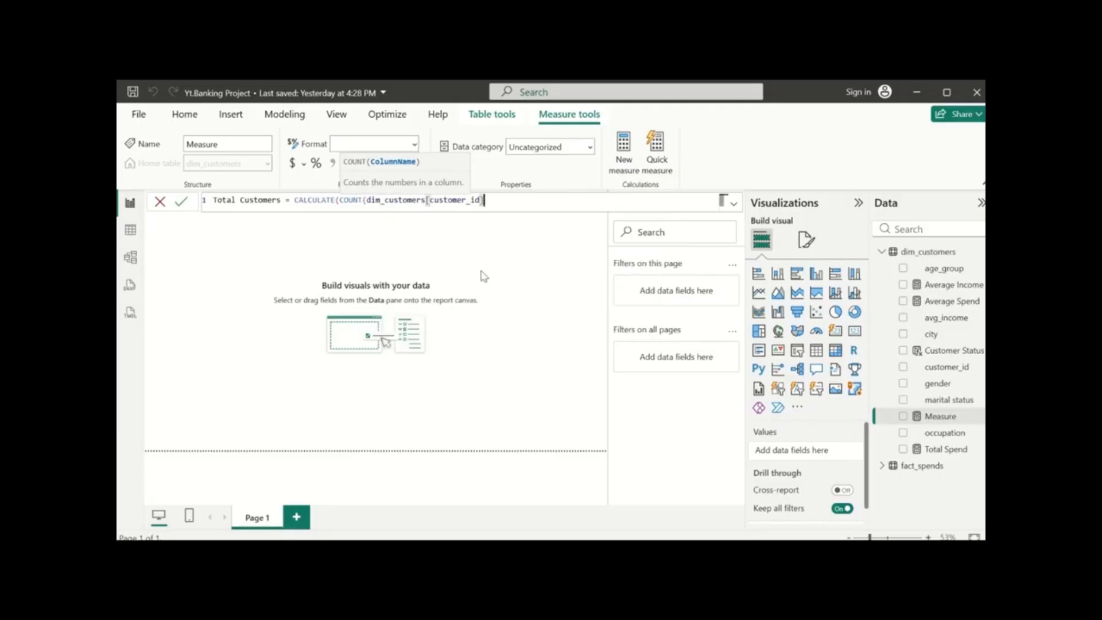
type("))")
key("Return")
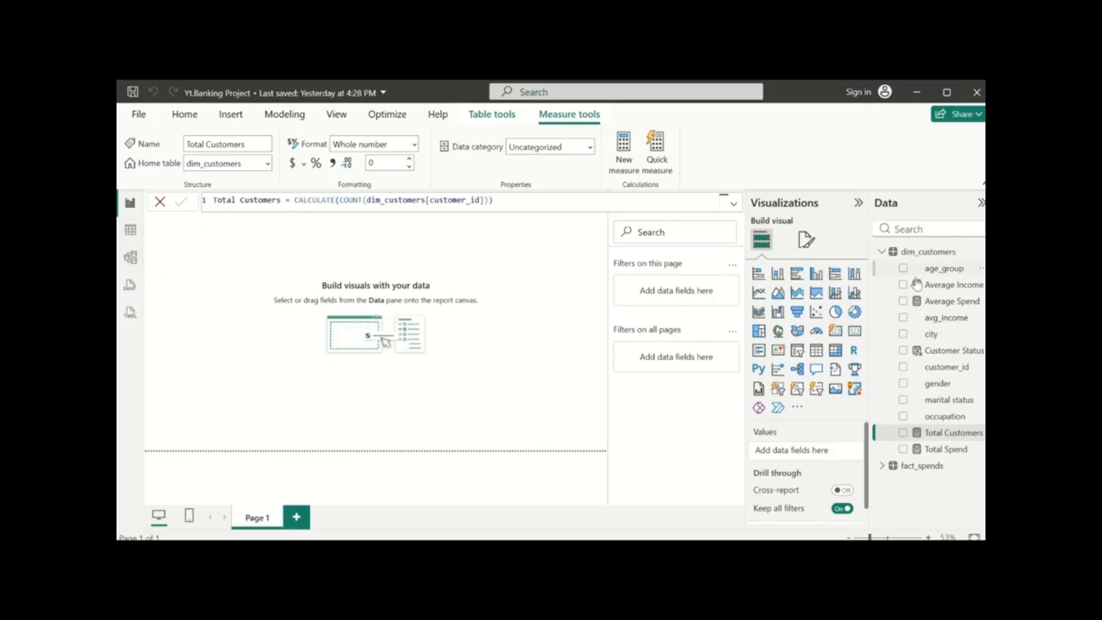
Add a new measure to dim_customers named Income Utilization % and start its formula with the DIVIDE function
right_click(937, 256)
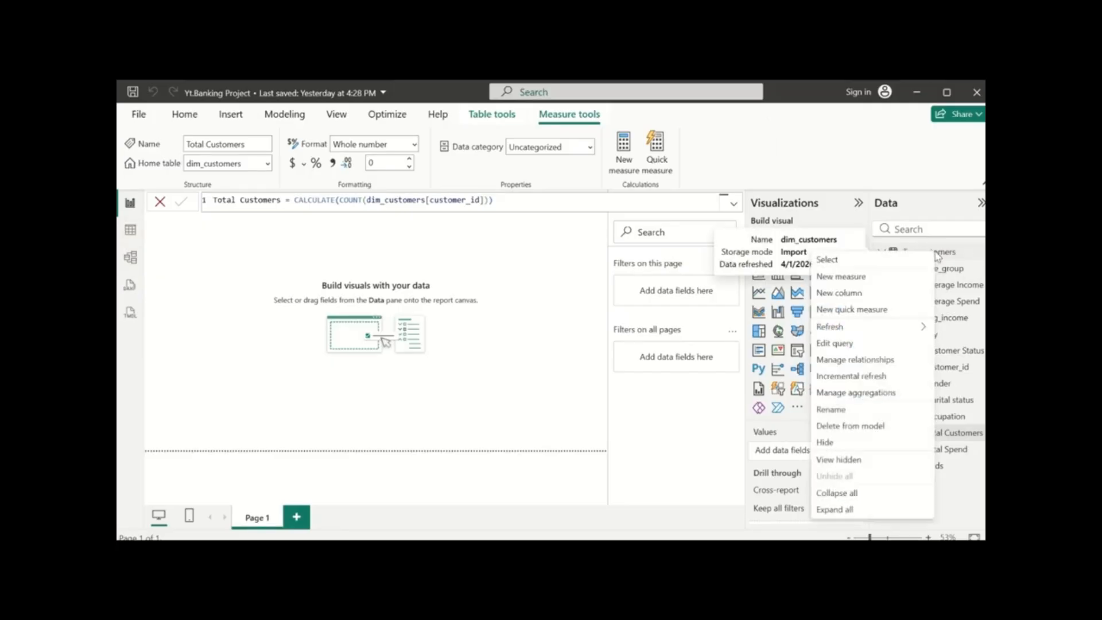
left_click(894, 281)
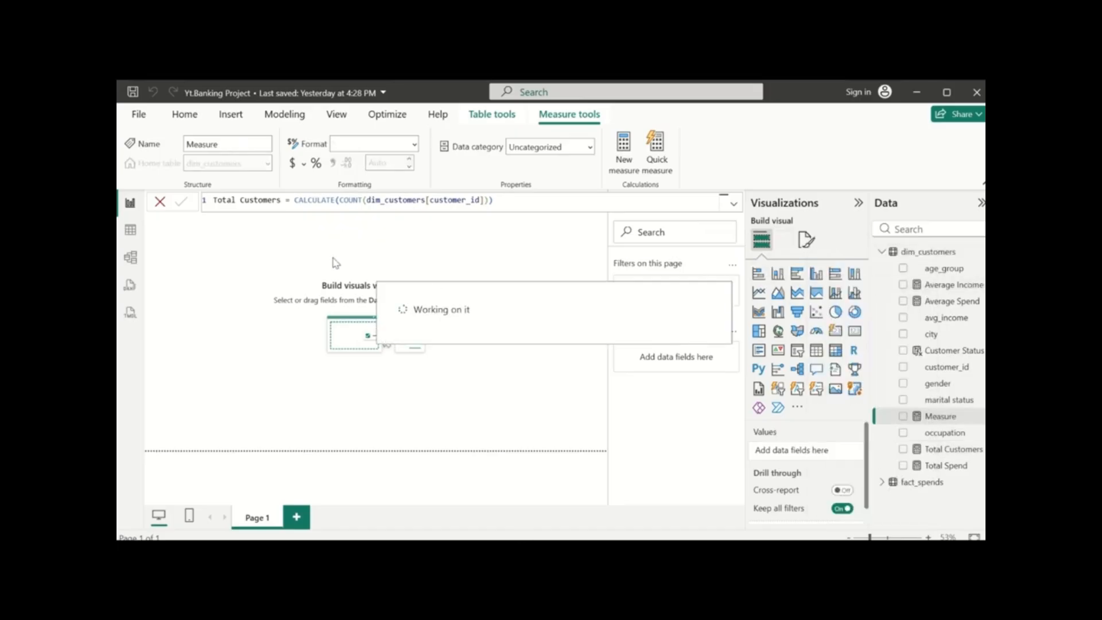
key("BackSpace")
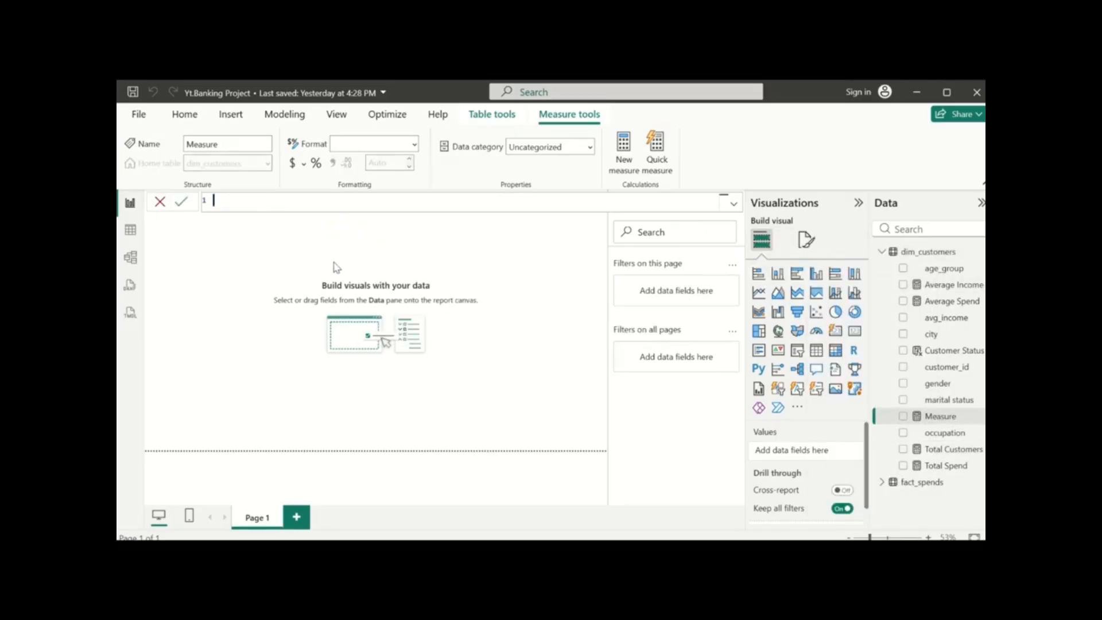
type("Income Utilization %")
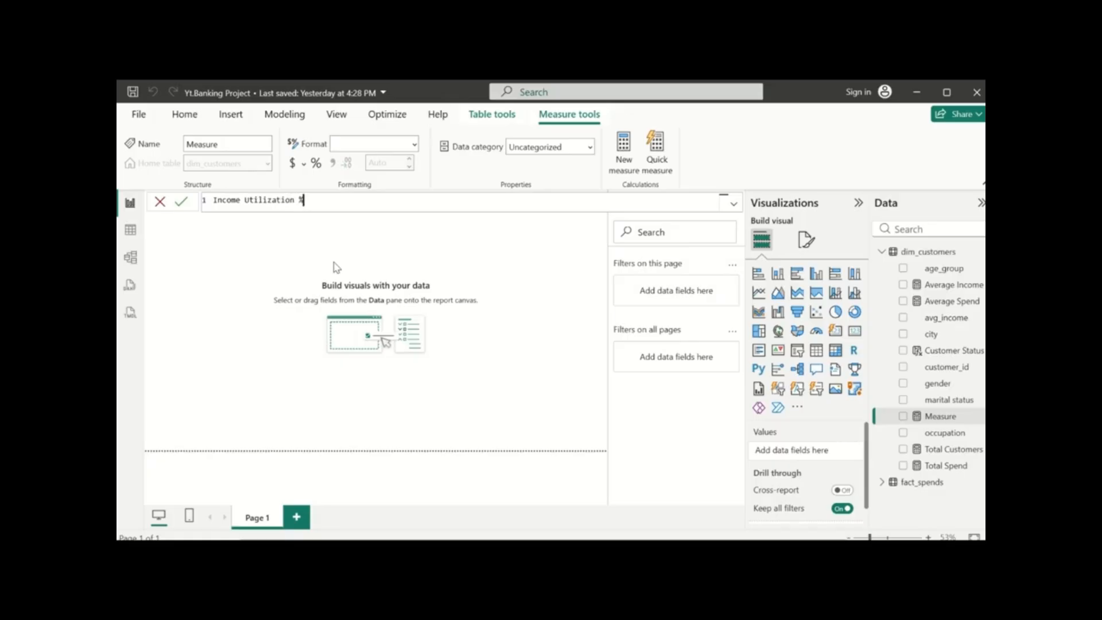
type(" = Dic")
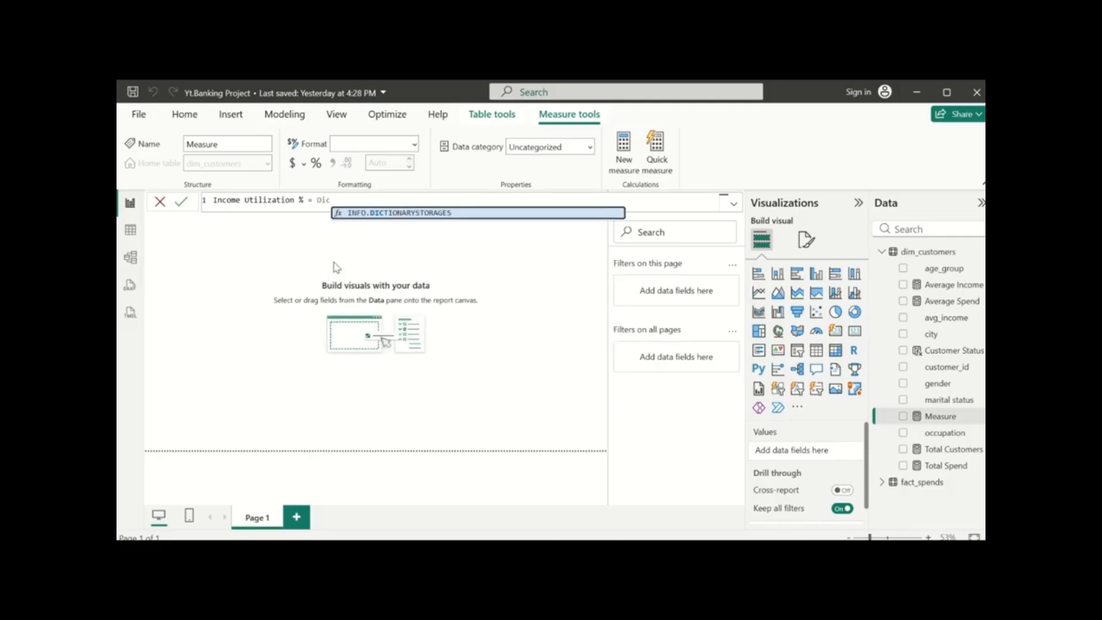
key("BackSpace")
type("vid")
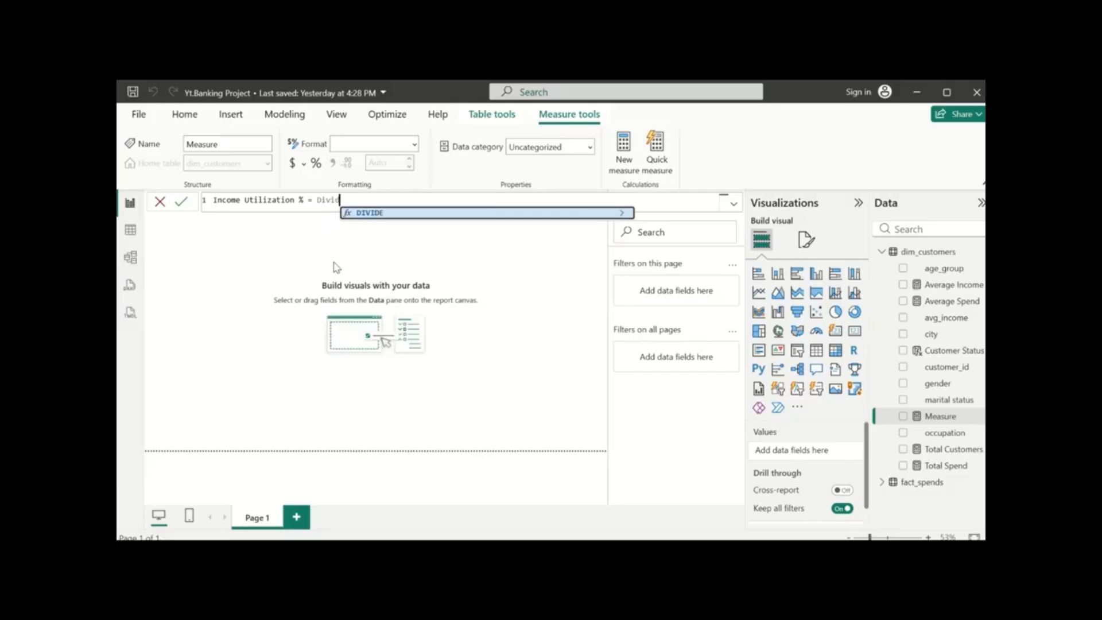
key("BackSpace")
left_click(437, 213)
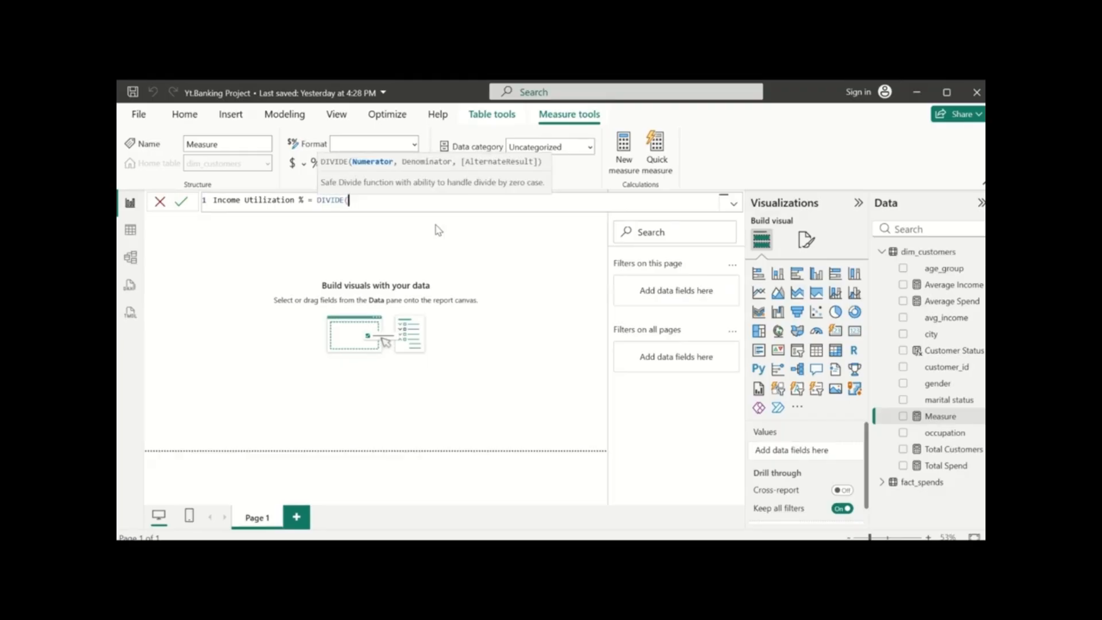
Use [Average Spend] as numerator and [Average Income] as denominator in the Income Utilization % formula and commit the measure
type("av")
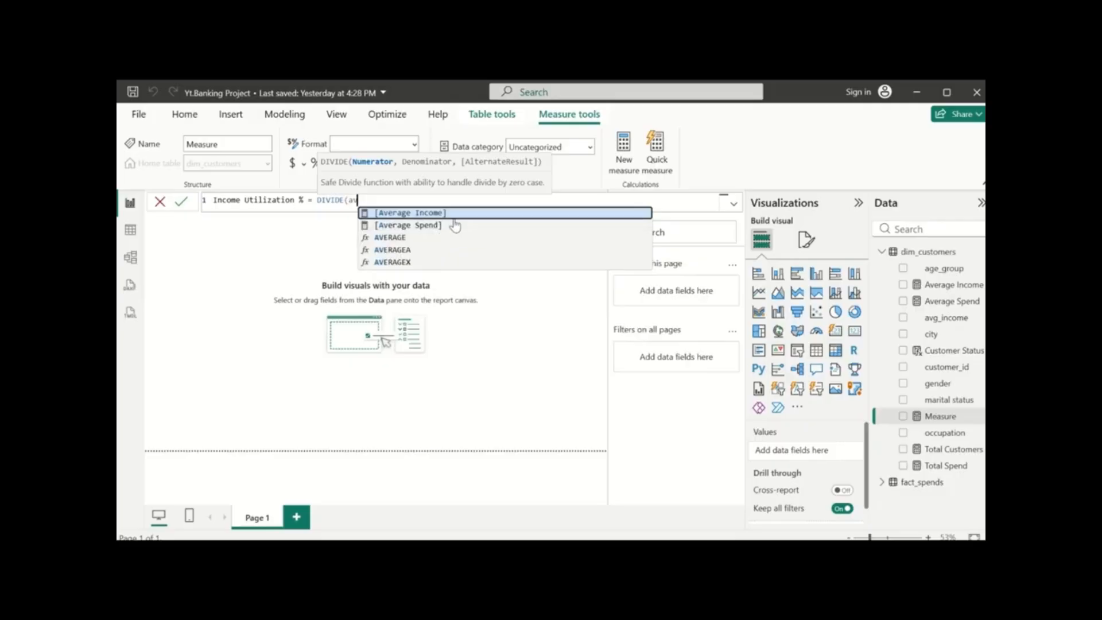
left_click(455, 225)
type(",")
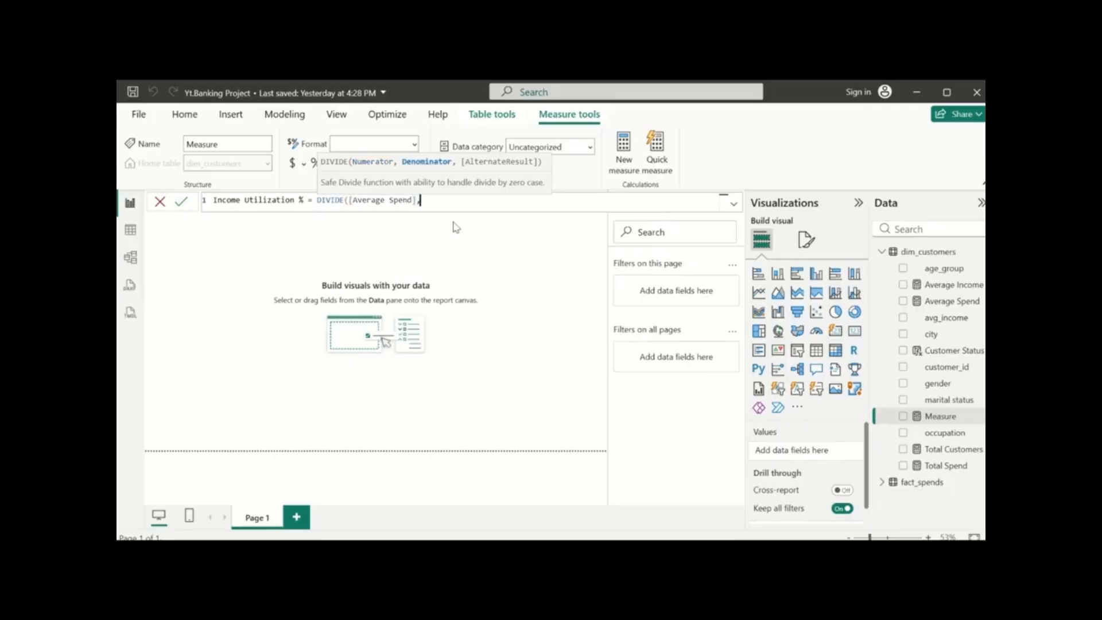
type("a")
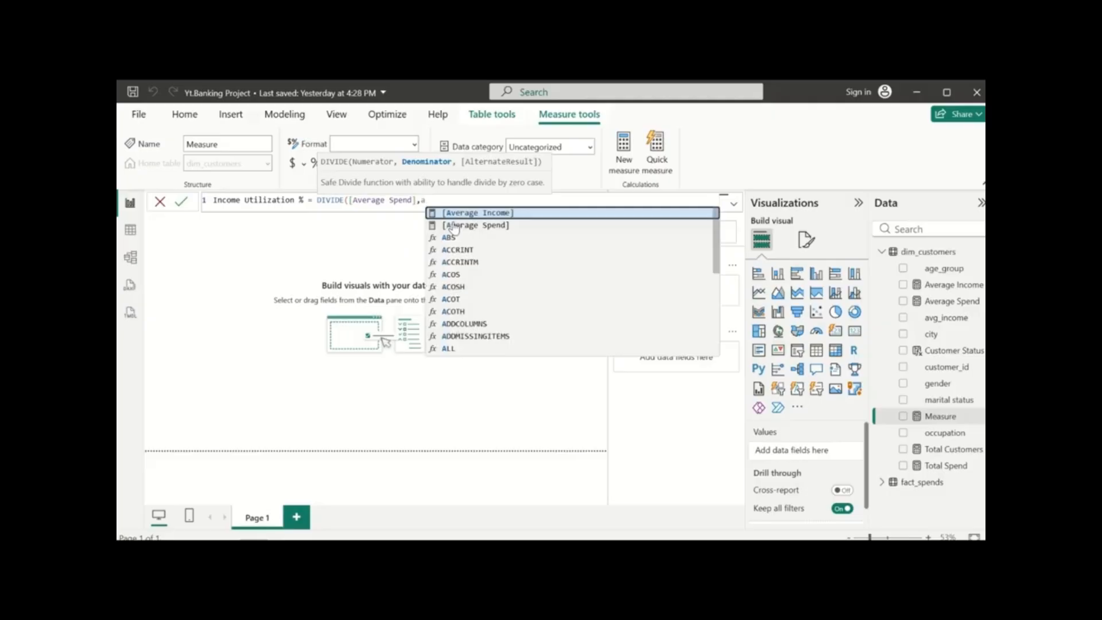
left_click(499, 210)
type("]")
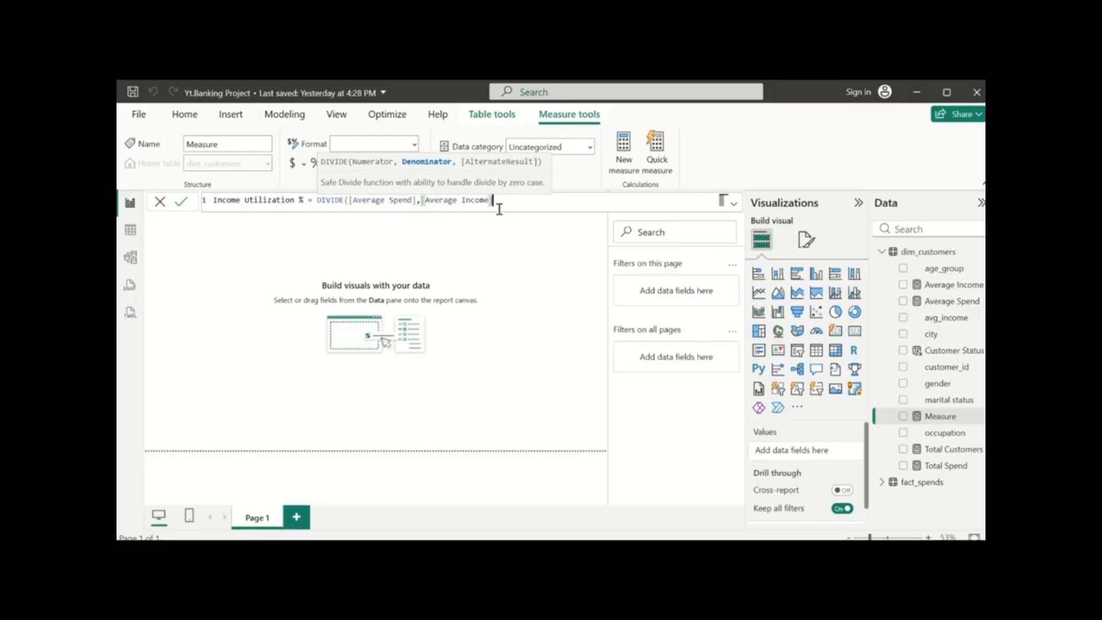
type(")")
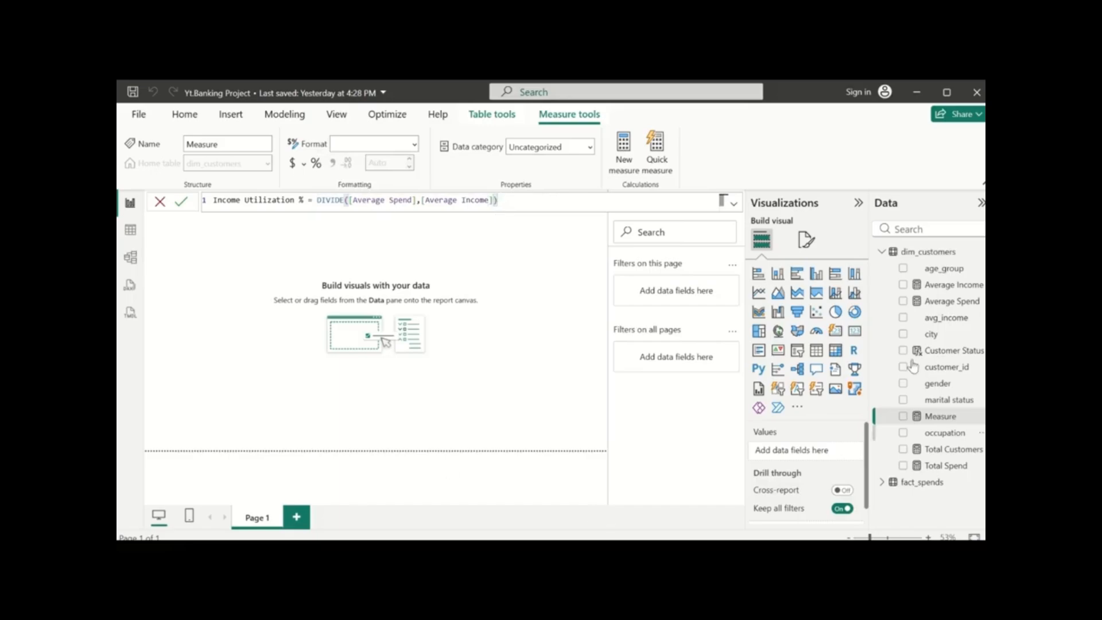
left_click(317, 167)
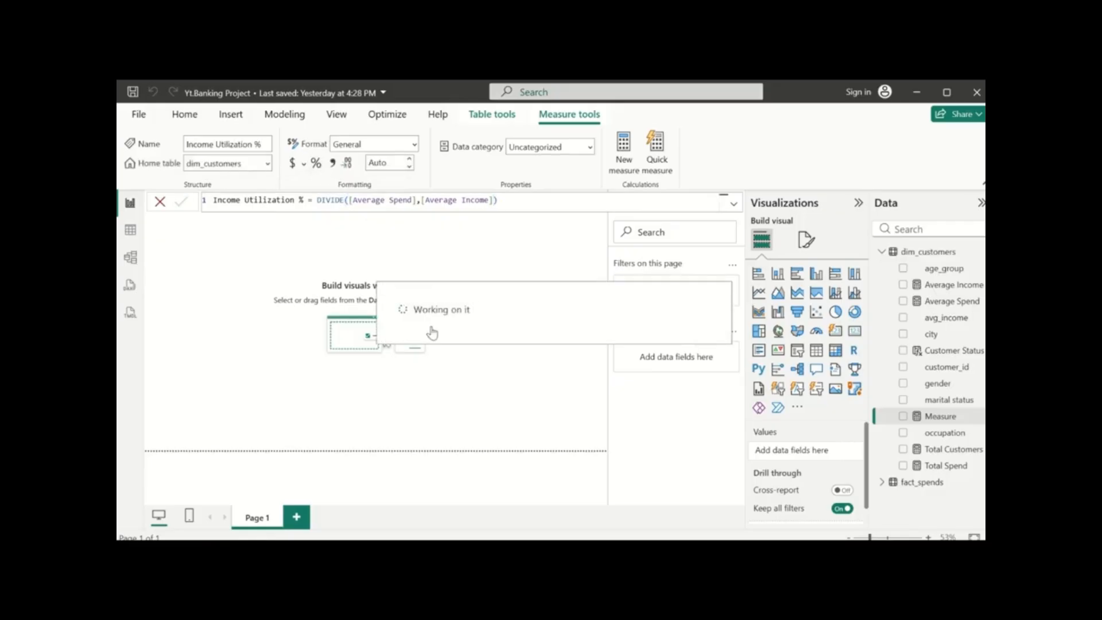
Place the Income Utilization % measure in a card visual on the page and format the measure as a percentage
left_click(854, 331)
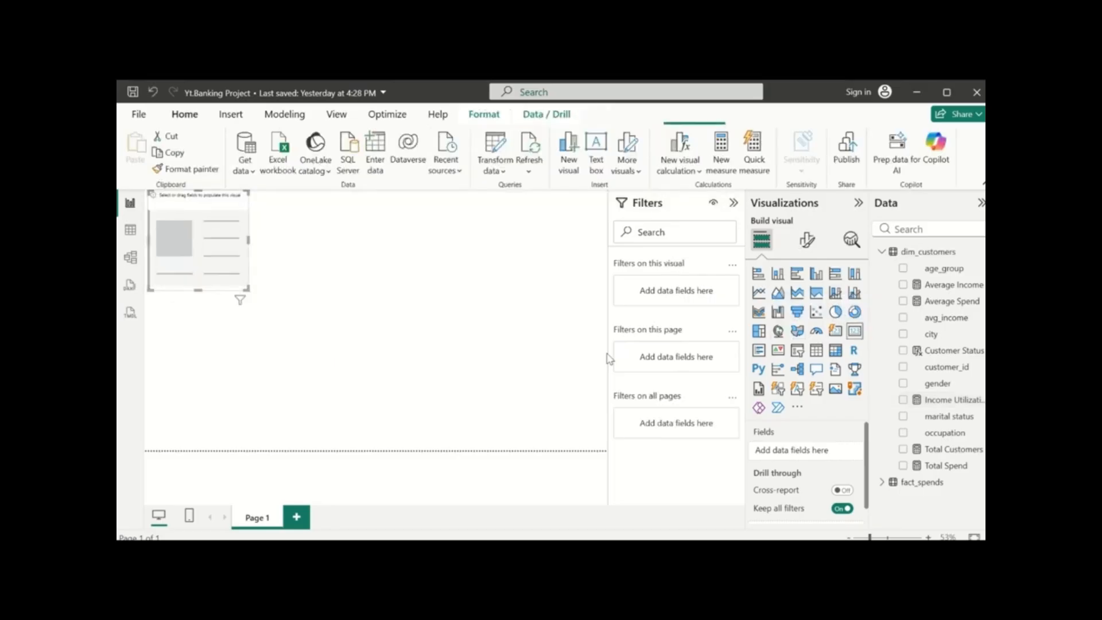
left_click(903, 401)
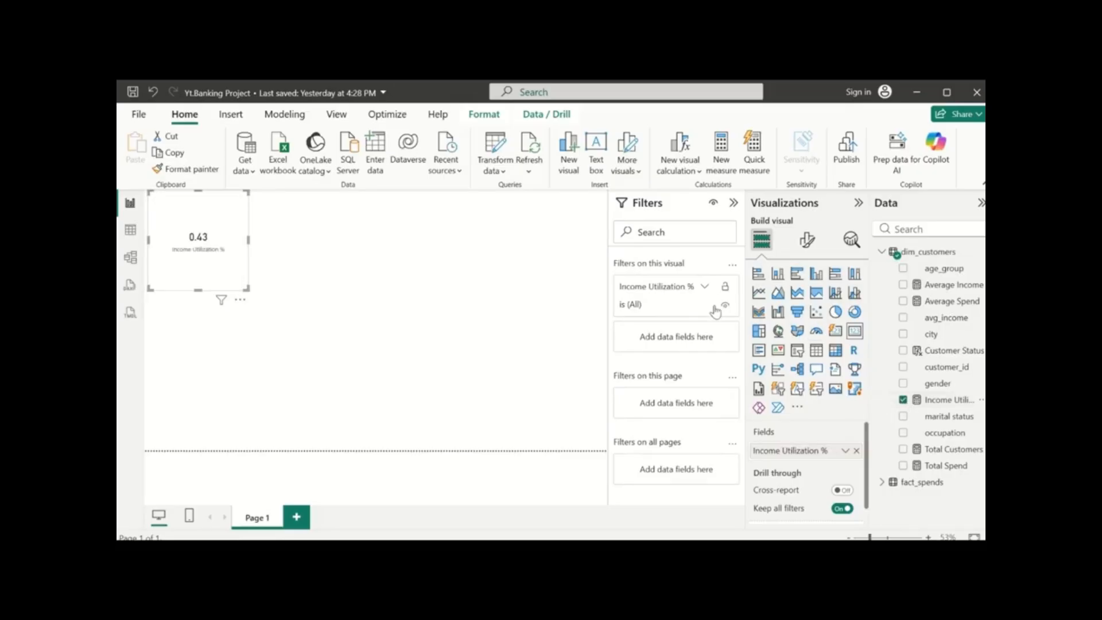
left_click(947, 400)
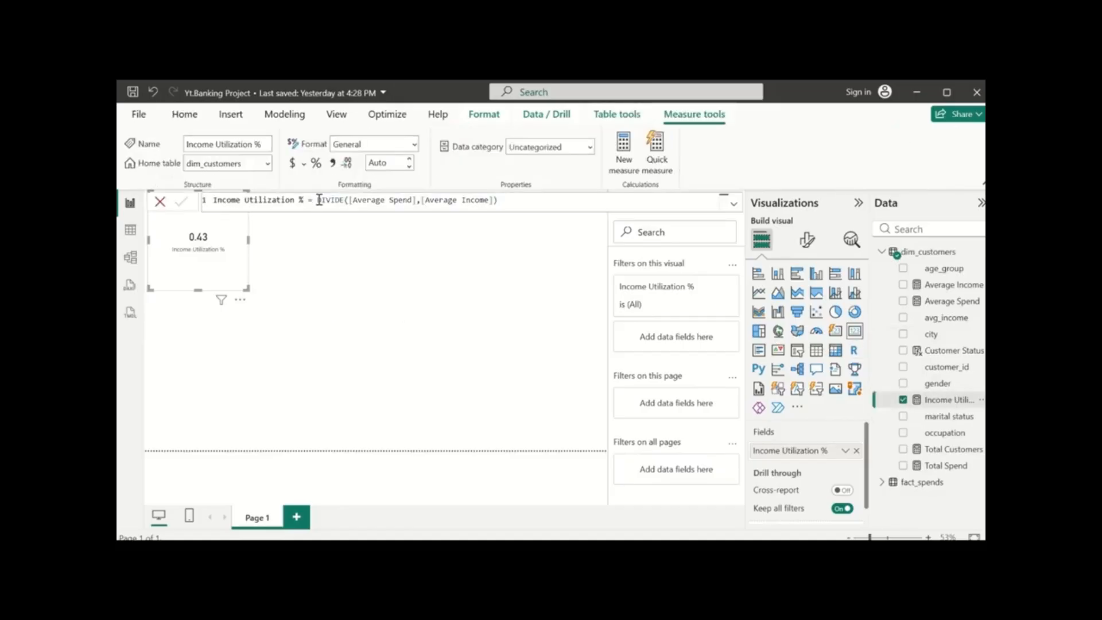
left_click(316, 163)
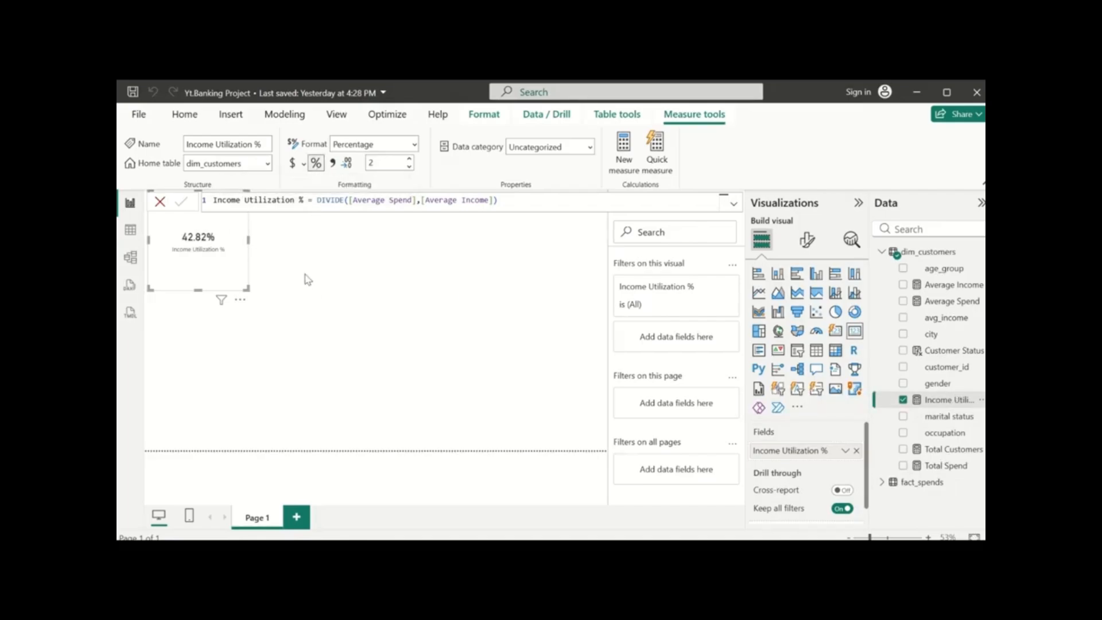
Remove the Income Utilization % card from the report page
left_click(209, 295)
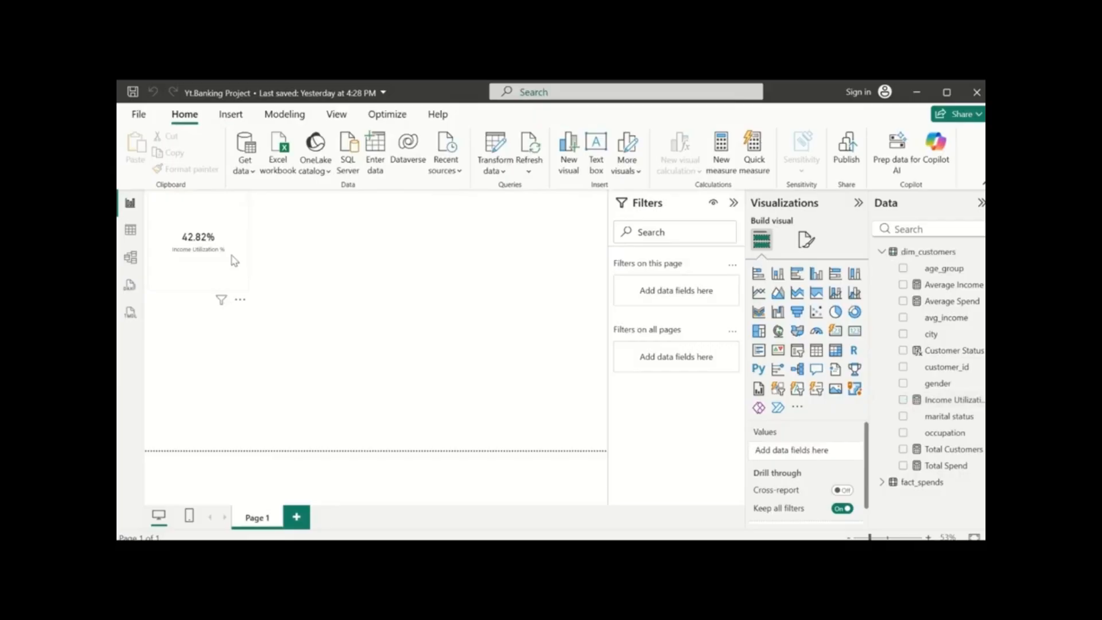
left_click(237, 262)
left_click(237, 300)
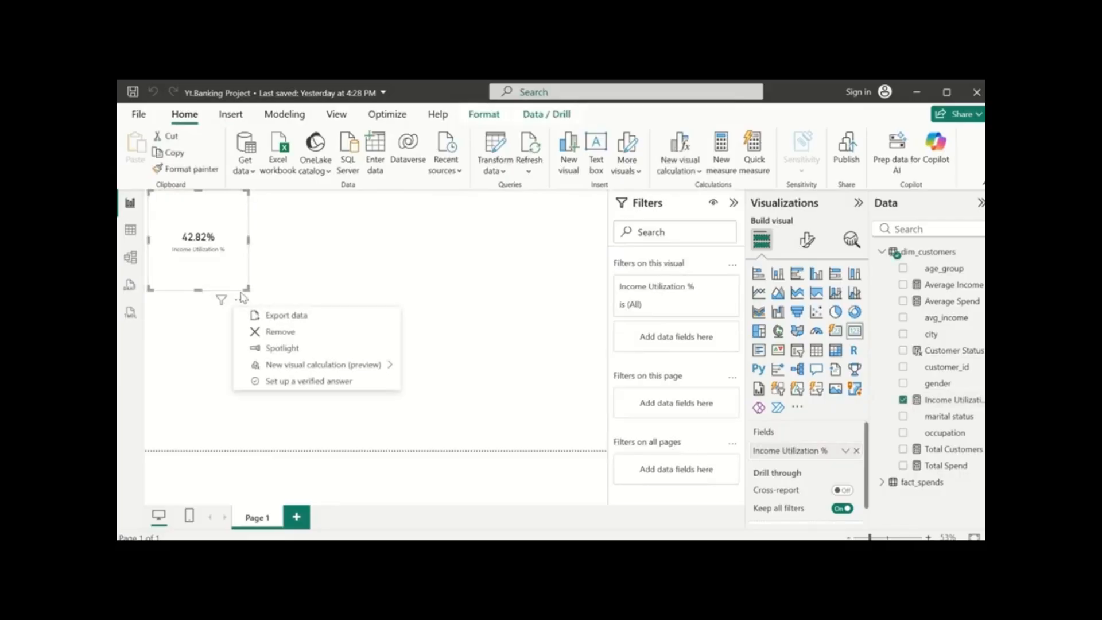
left_click(295, 331)
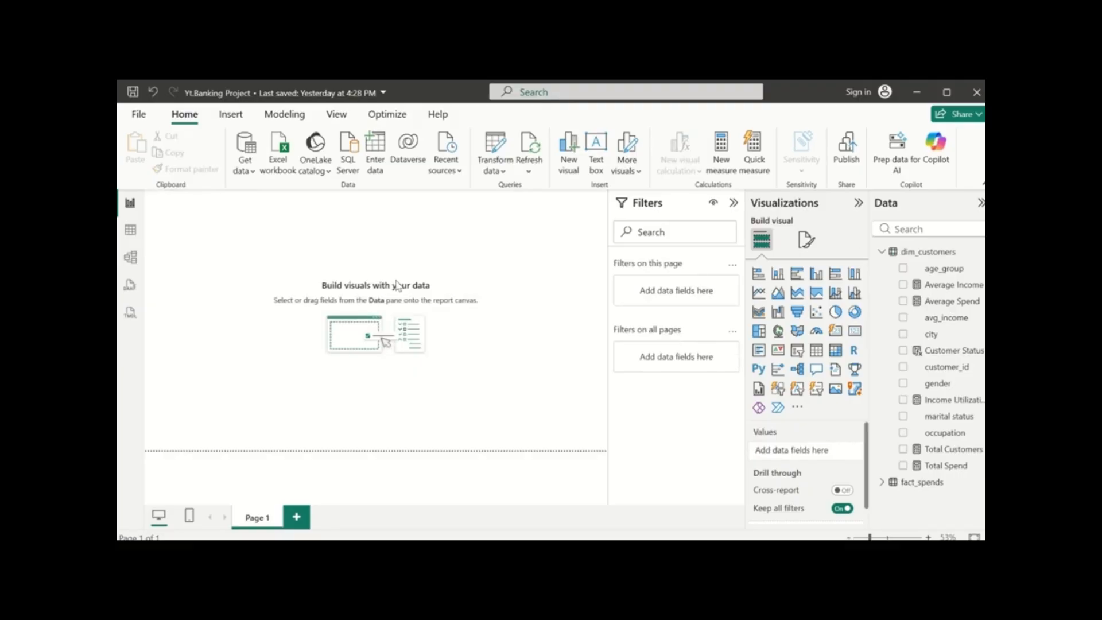
Add a new measure to dim_customers named Income Utilization % and start its formula with CALCULATE on the existing [Income Utilization %] measure
right_click(943, 258)
left_click(586, 322)
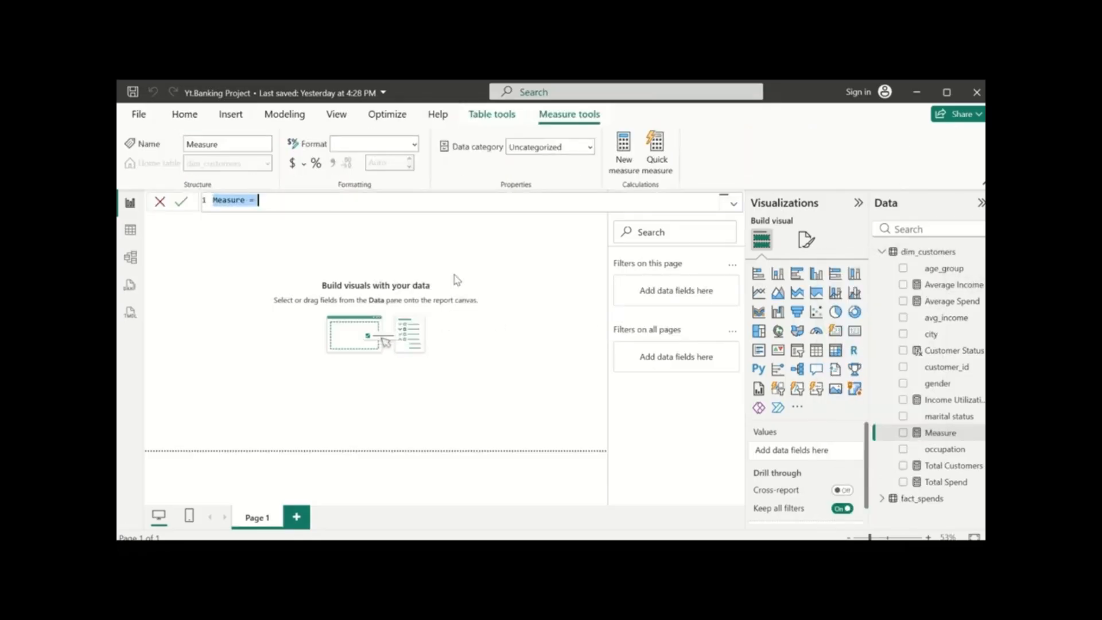
type("Income Utilization ")
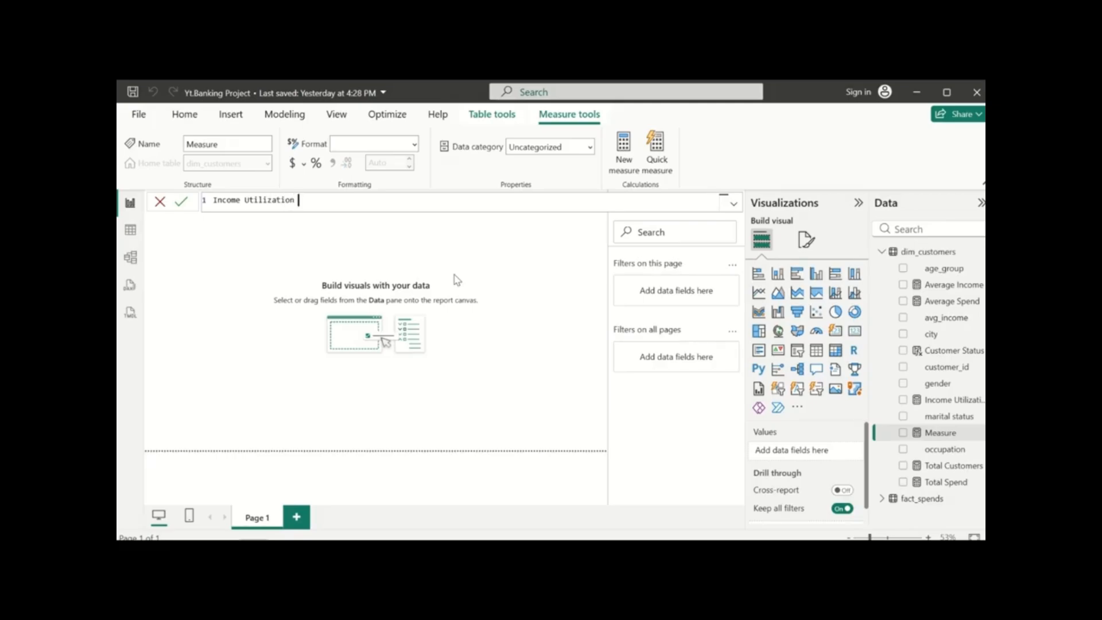
type("% =")
type("ca")
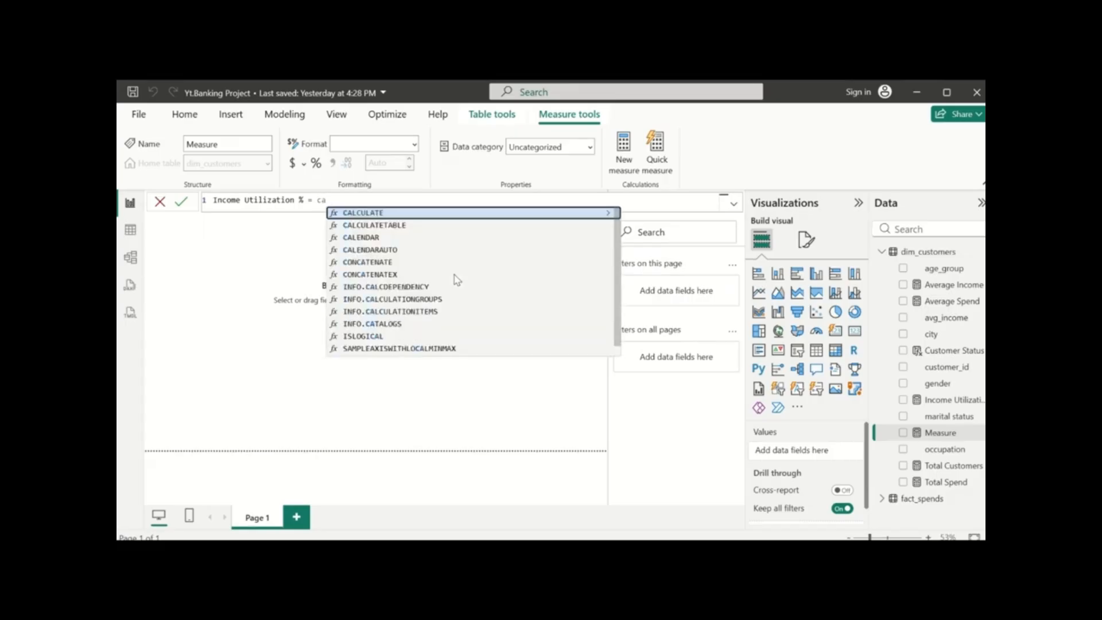
left_click(467, 213)
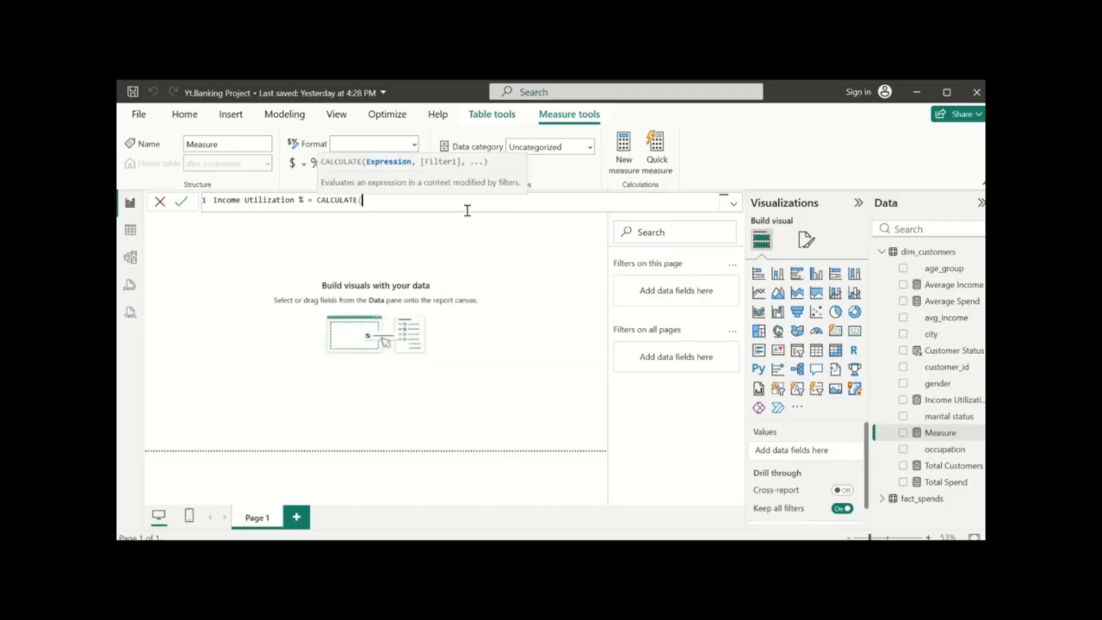
type("in")
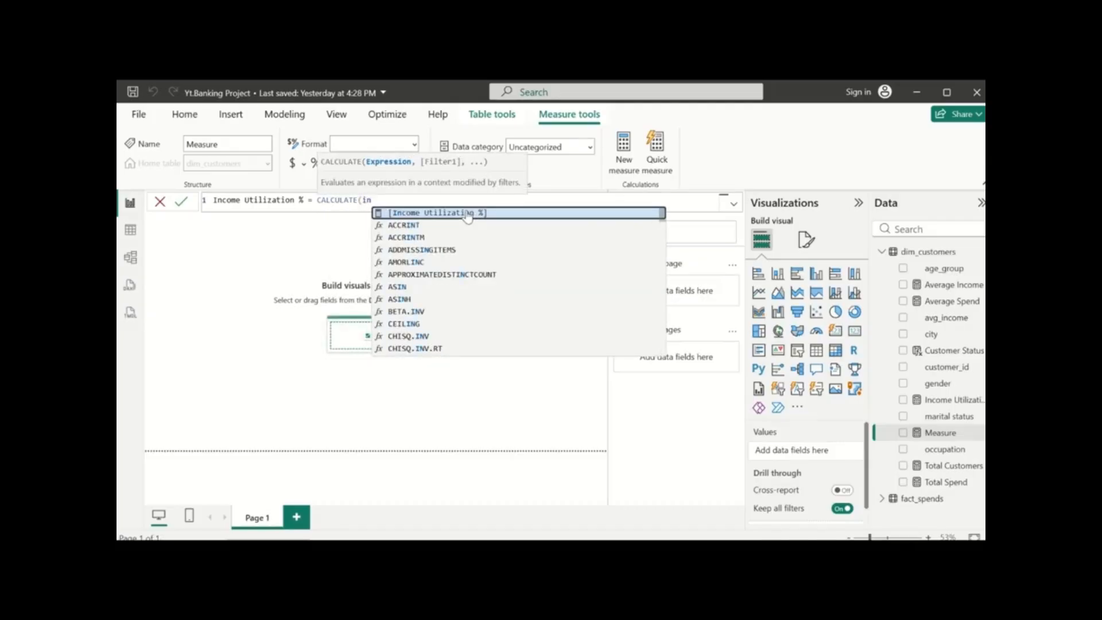
left_click(467, 213)
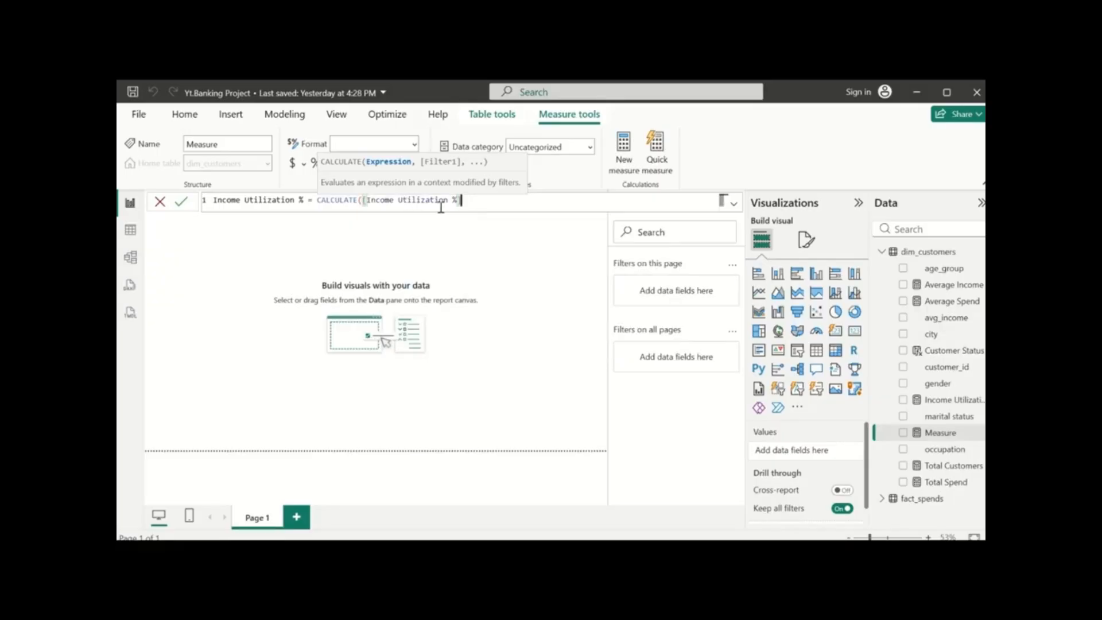
Append (Female) to the new measure's name so it reads Income Utilization % (Female)
left_click(303, 201)
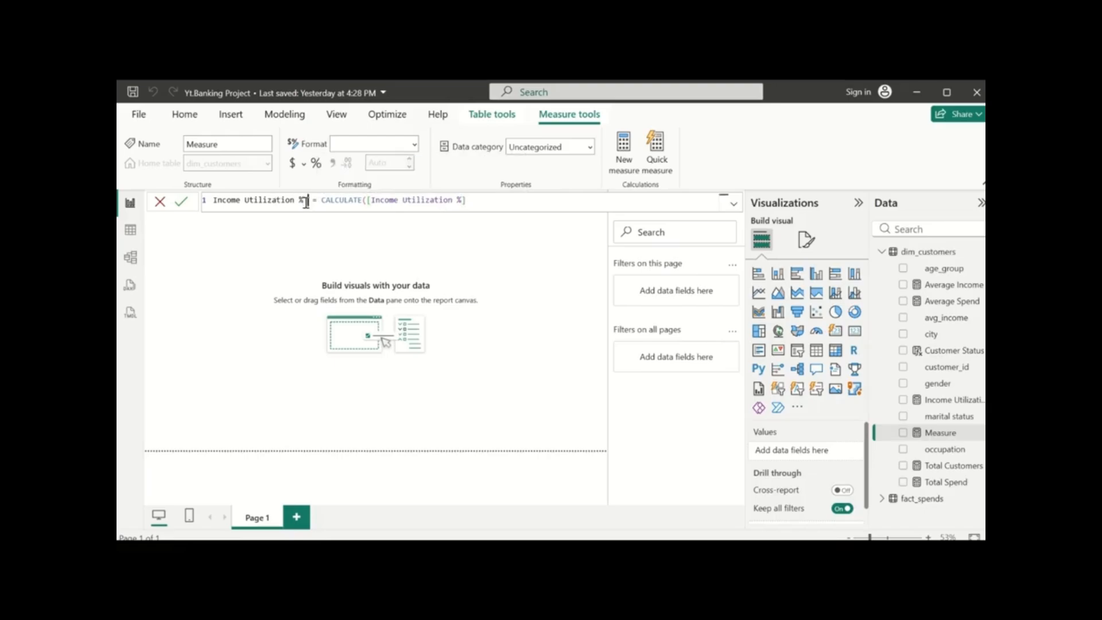
type("(Femal")
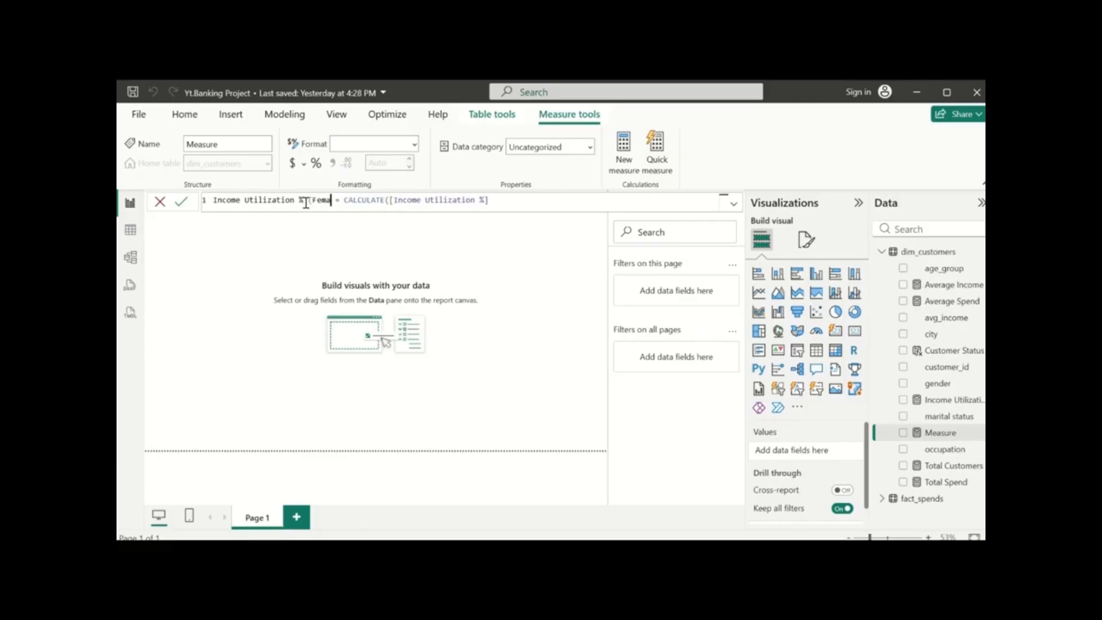
type("e")
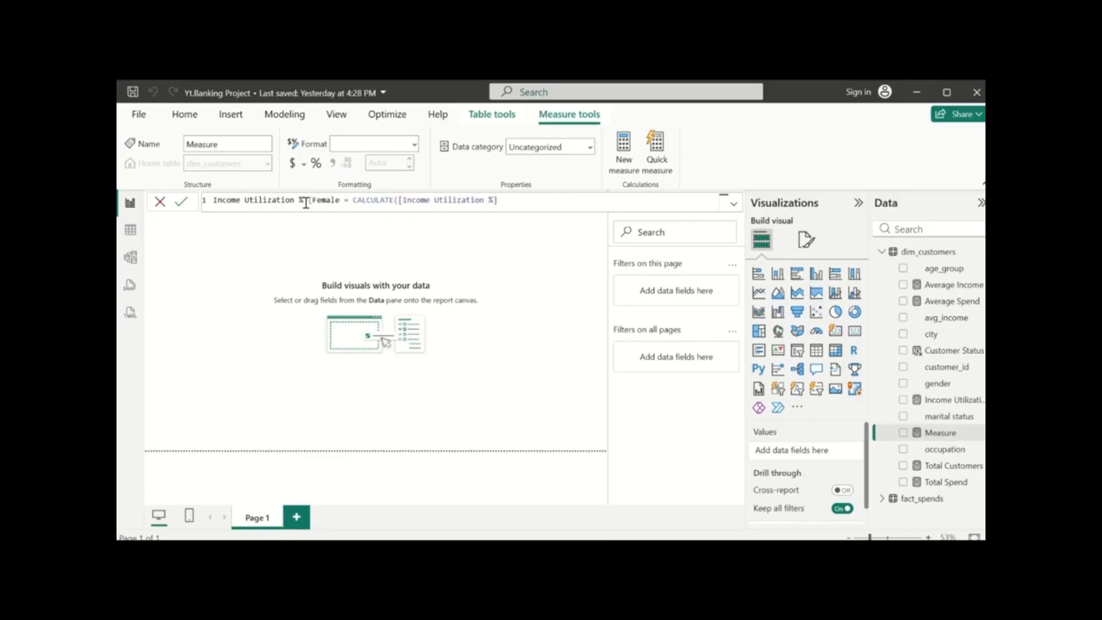
type(")")
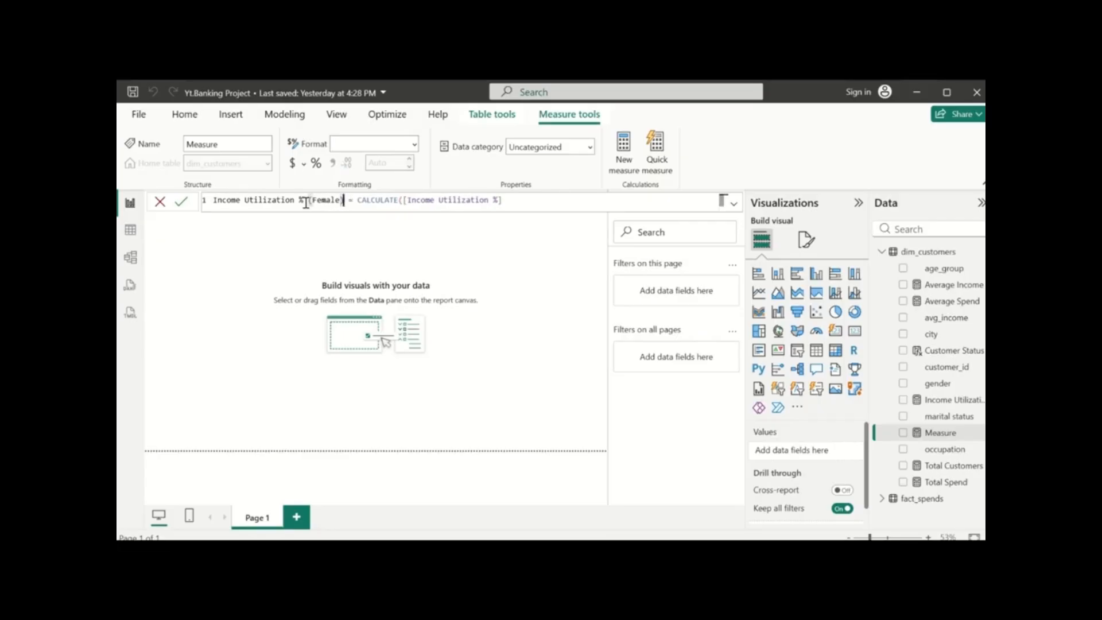
Complete the CALCULATE formula with the filter dim_customers[gender]="Female" and commit the measure
left_click(509, 200)
type(",di")
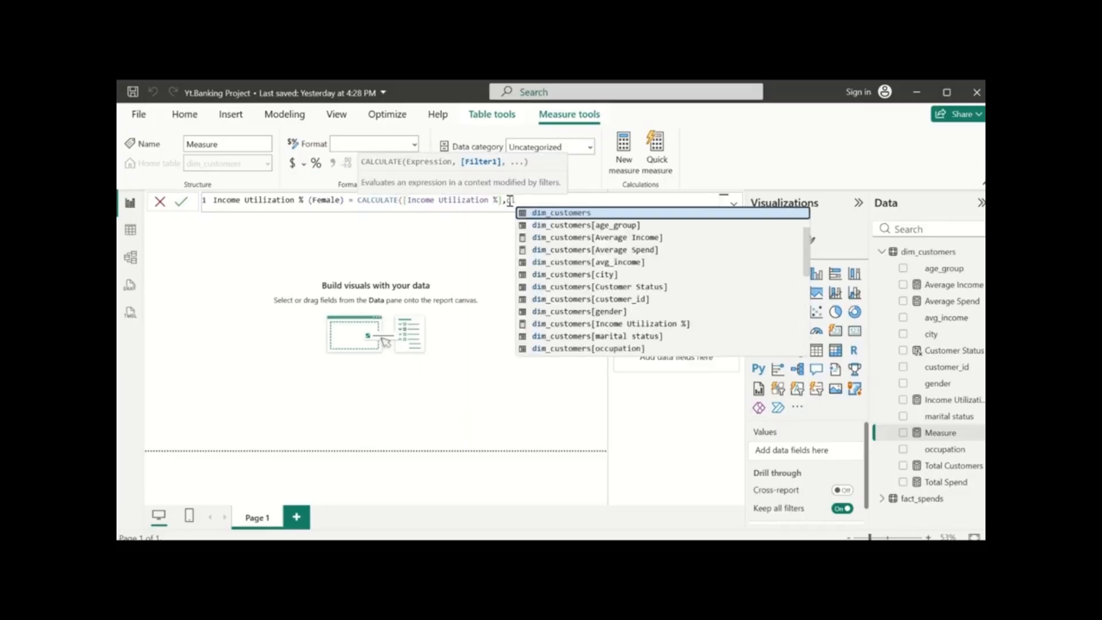
left_click(620, 311)
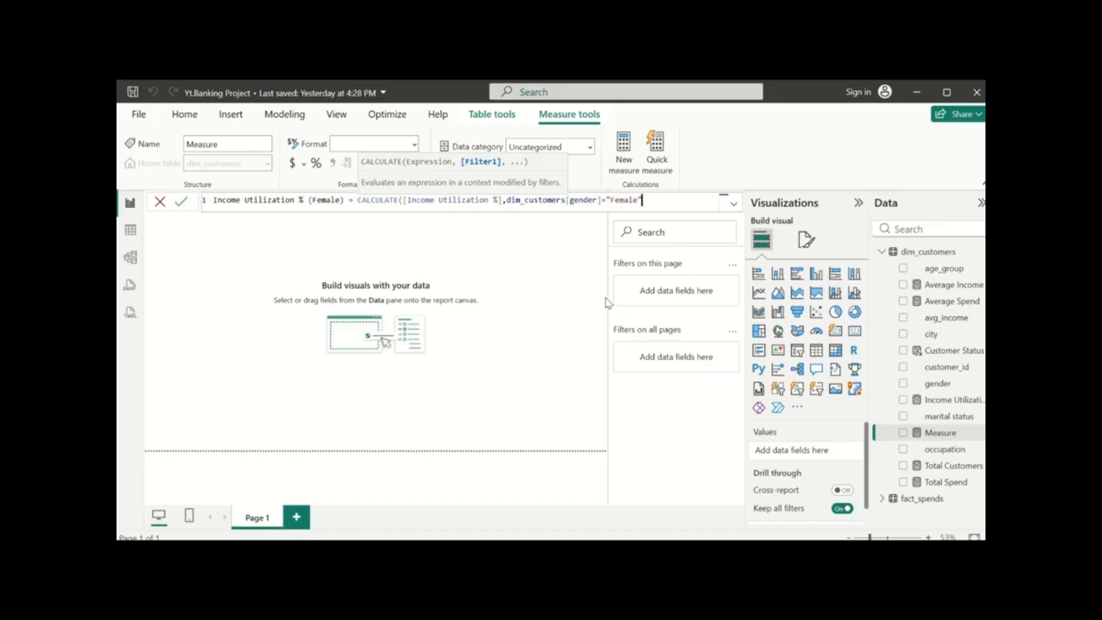
type(")")
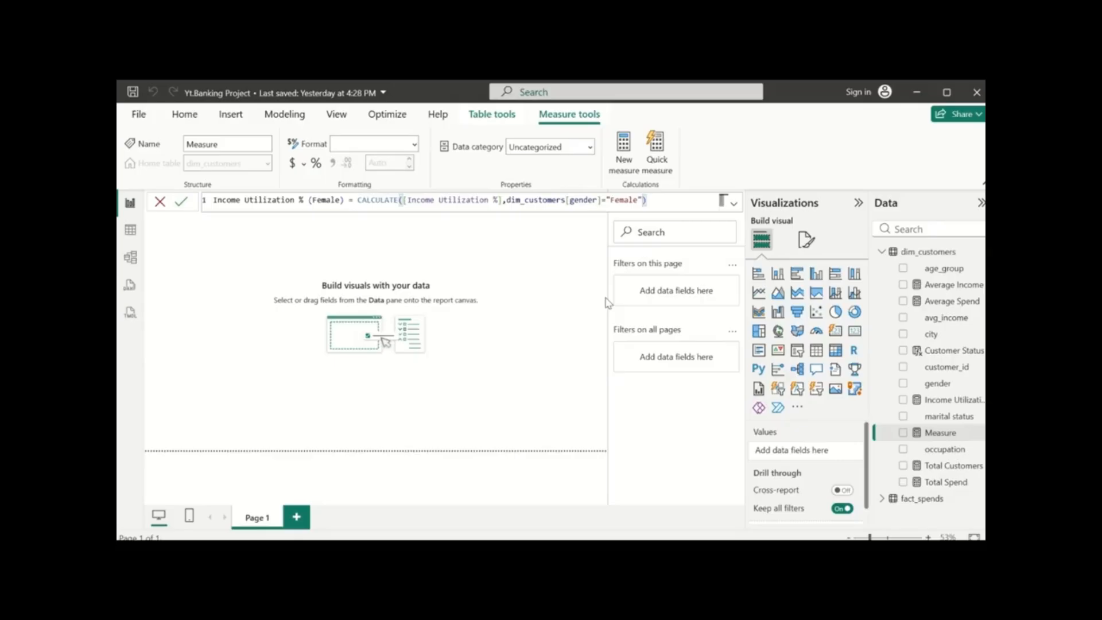
key("Return")
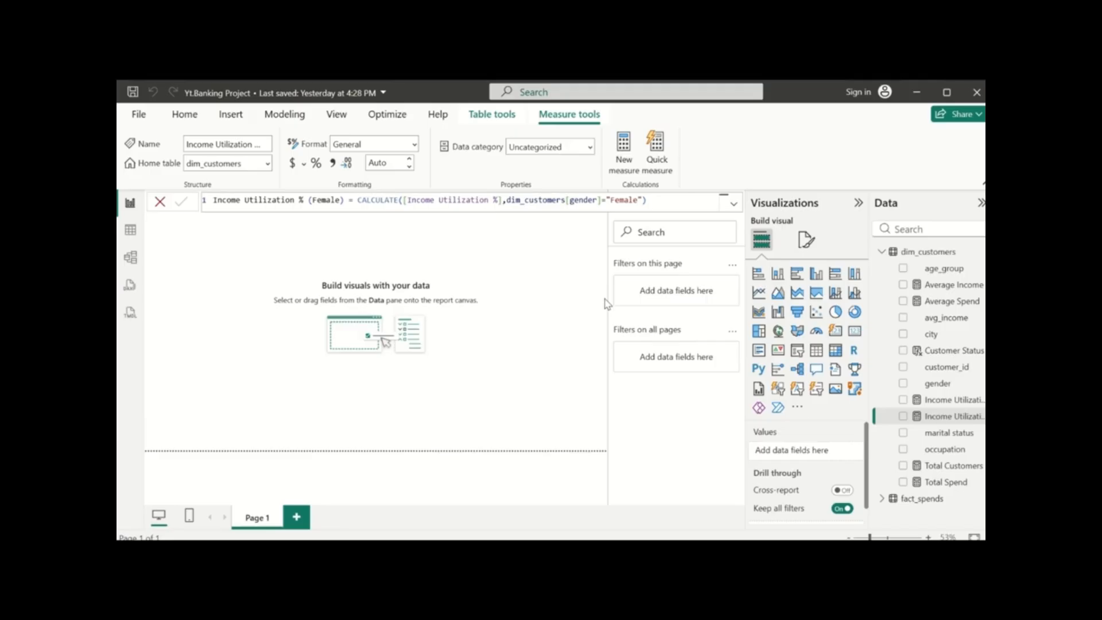
Place the Income Utilization % (Female) measure in a card visual and format the measure as a percentage
left_click(855, 334)
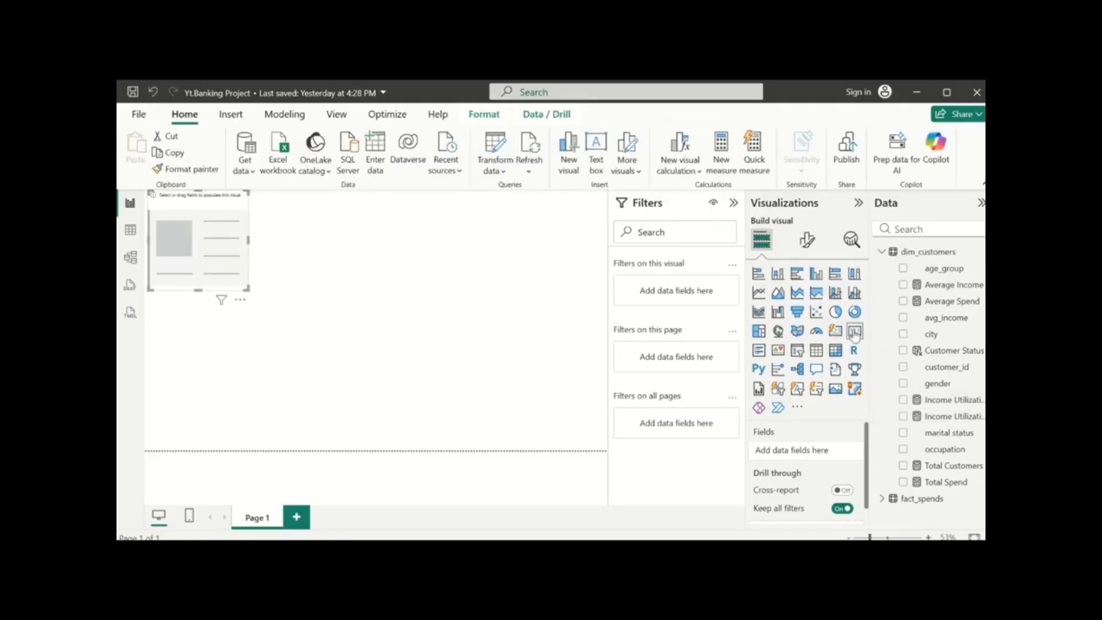
left_click(902, 418)
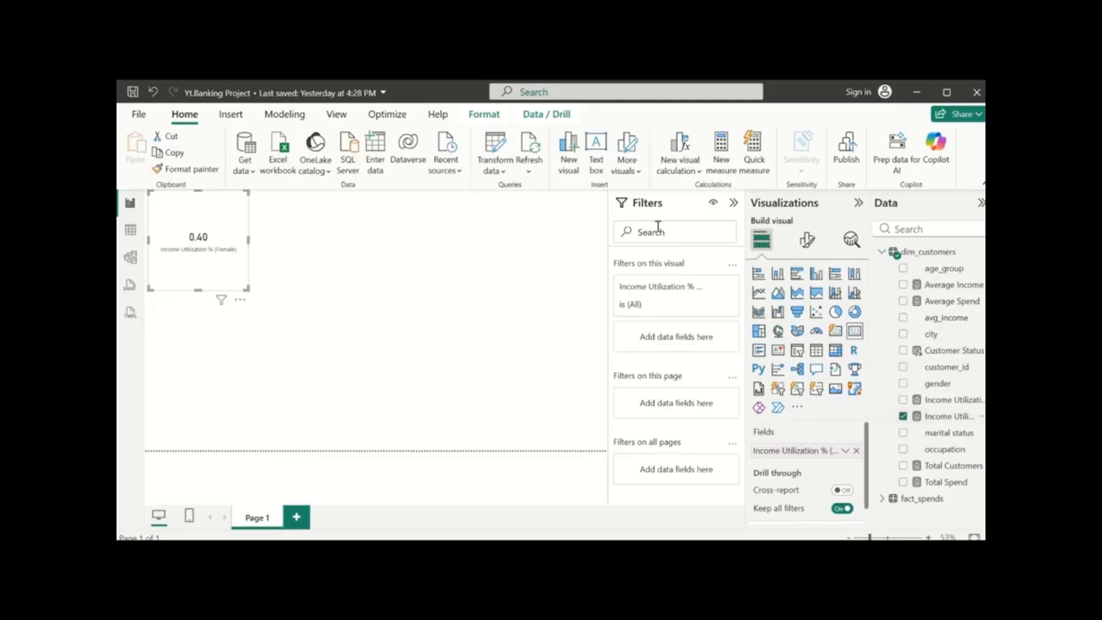
left_click(937, 417)
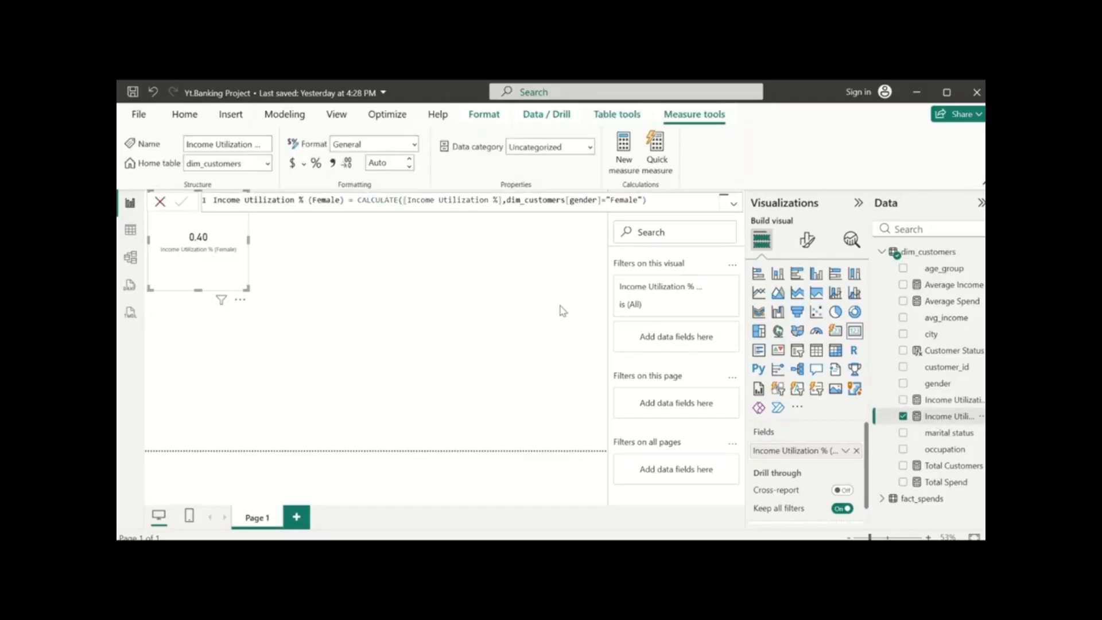
left_click(318, 164)
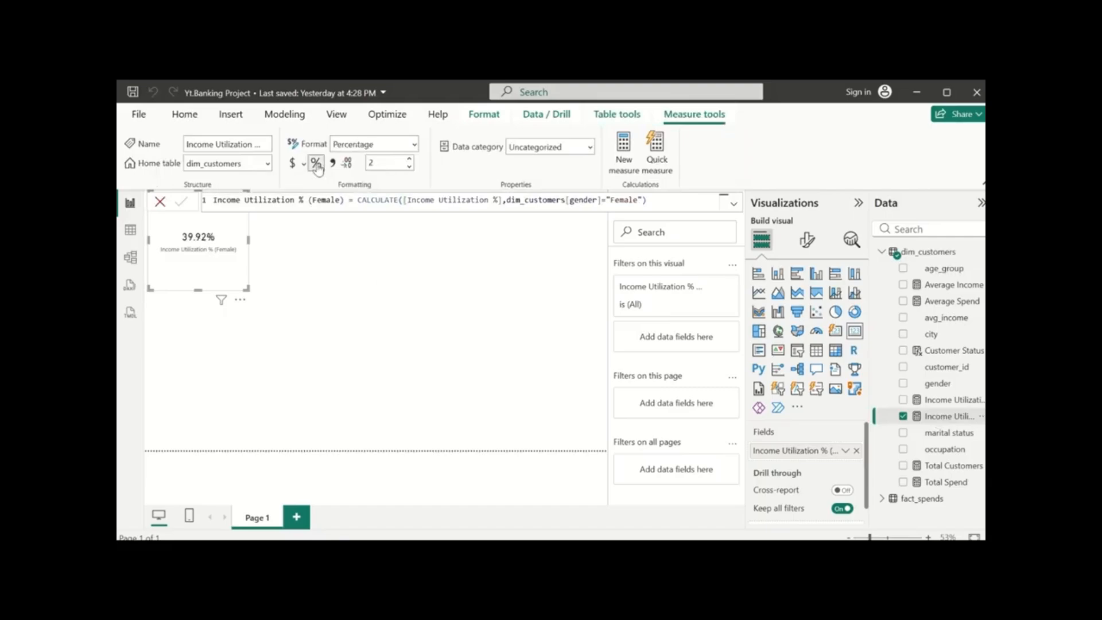
Remove the Income Utilization % (Female) card from the report page
left_click(240, 299)
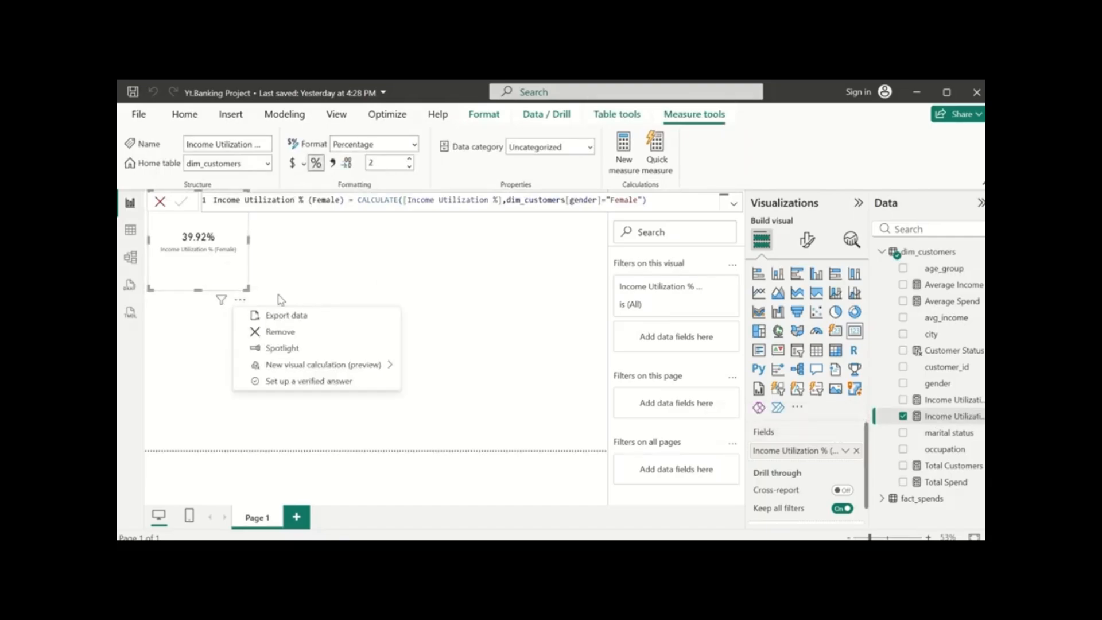
left_click(305, 333)
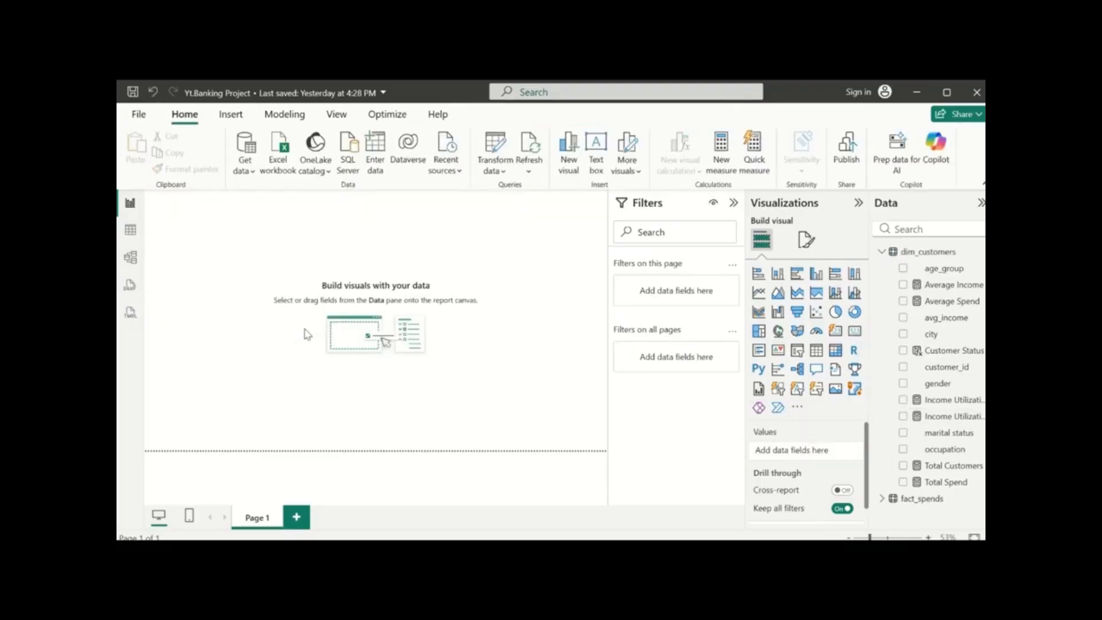
Copy the full Income Utilization % (Female) formula into a new measure in dim_customers, replacing the default text
left_click(953, 416)
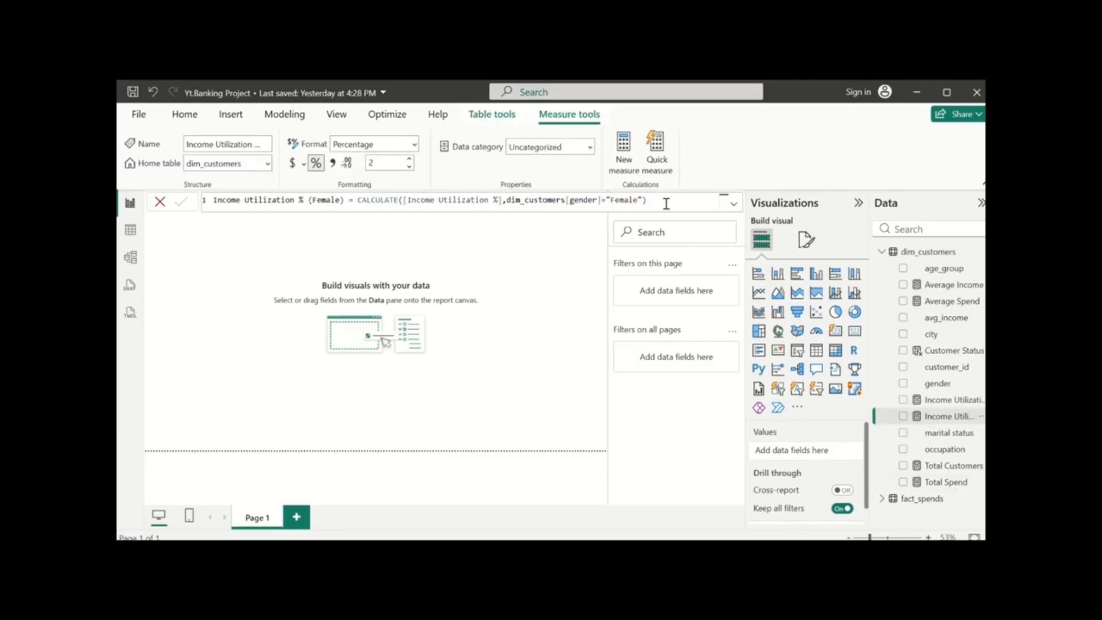
left_click_drag(660, 202, 191, 201)
key("ctrl+c")
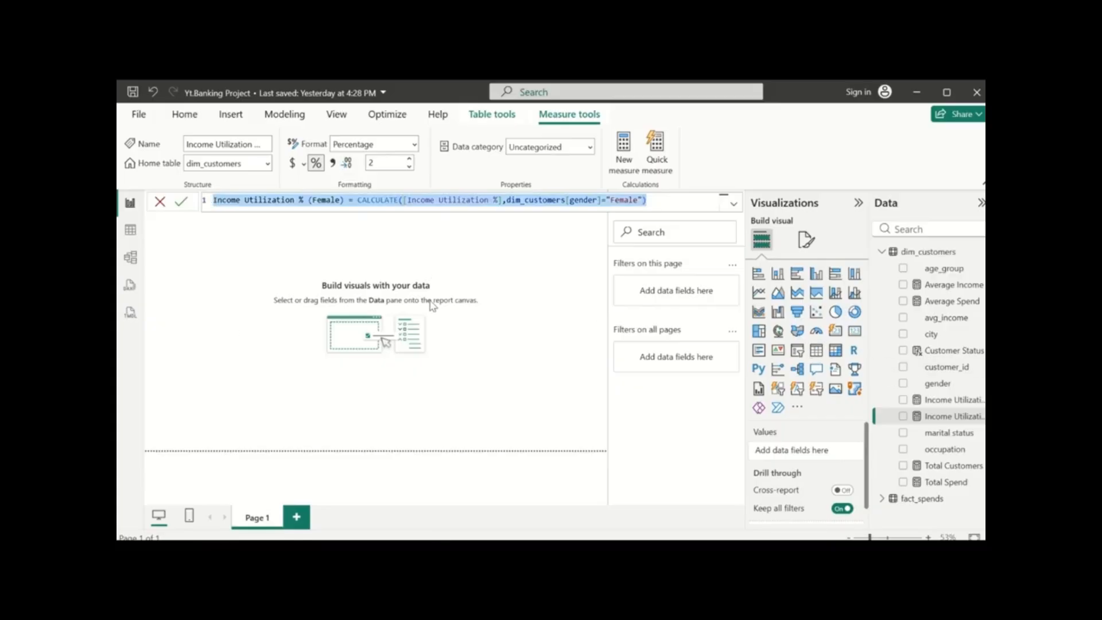
left_click(550, 280)
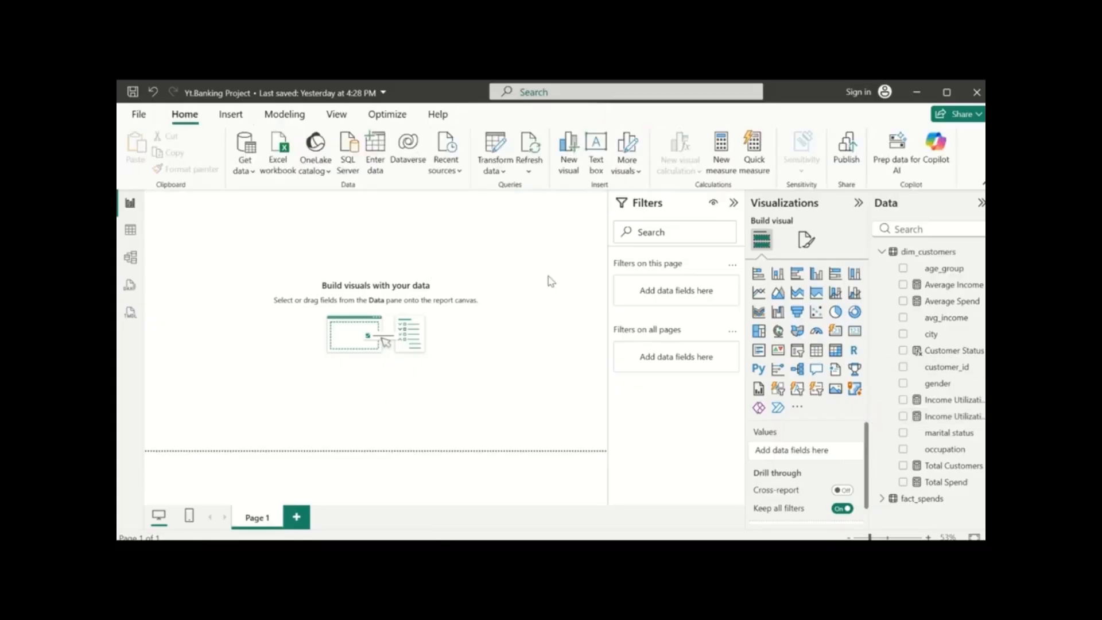
right_click(940, 253)
left_click(574, 254)
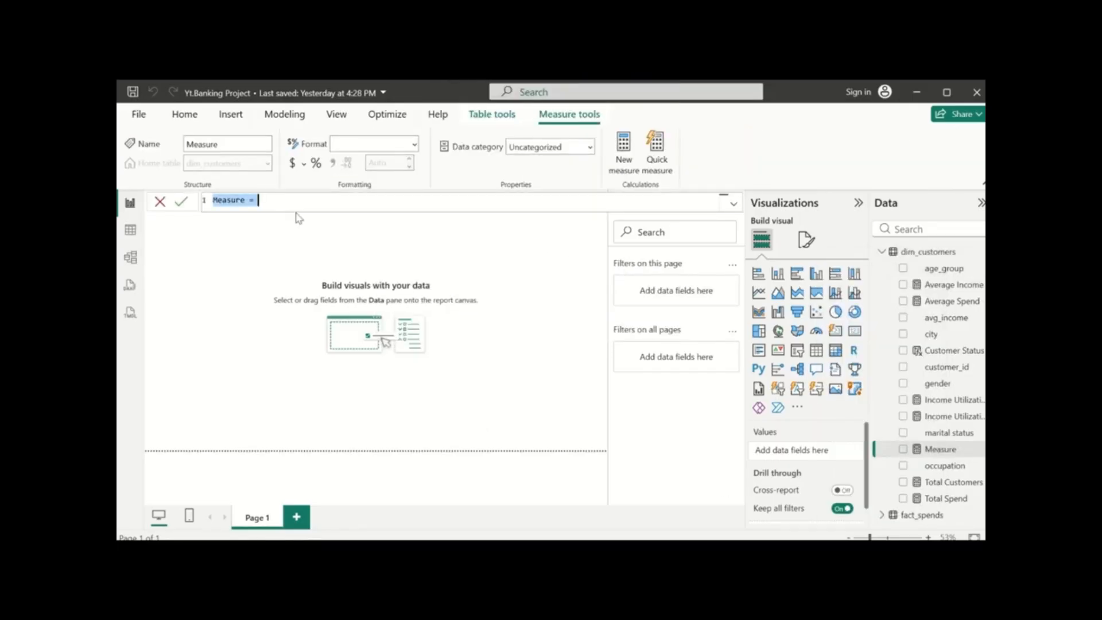
key("BackSpace")
key("ctrl+v")
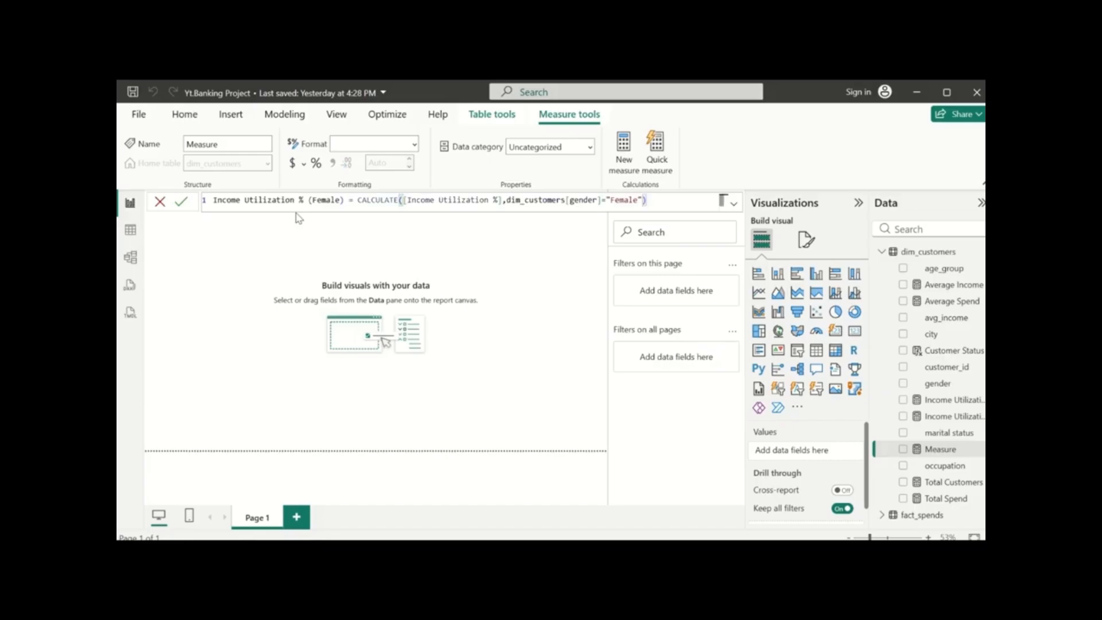
Change Female to Male in both the copied measure's name and its gender filter, and commit the Income Utilization % (Male) measure
double_click(326, 200)
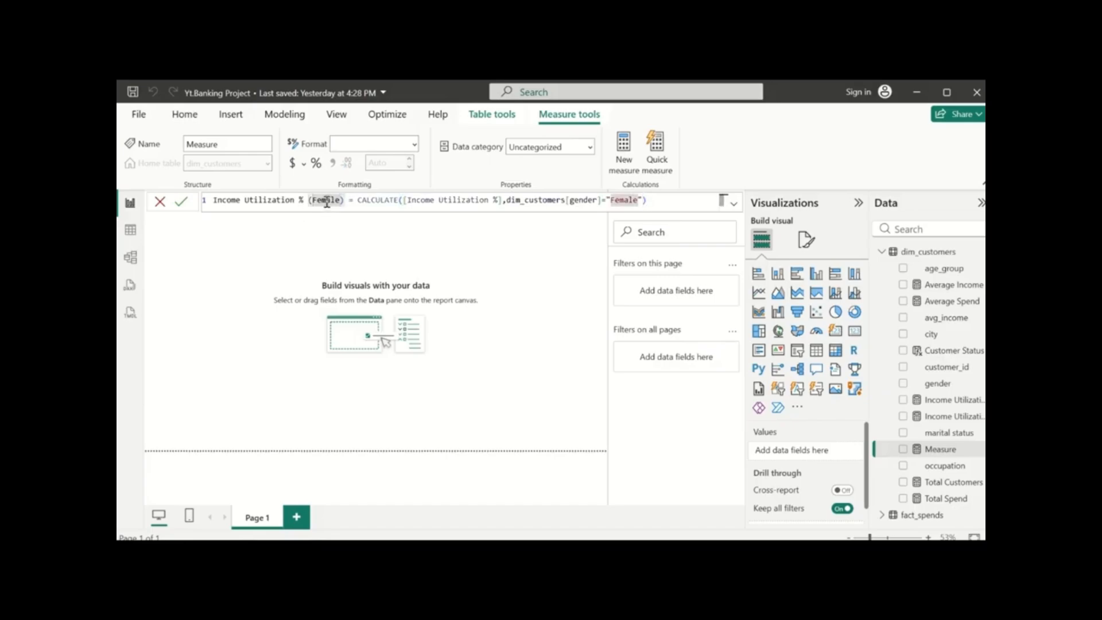
type("Male")
key("BackSpace")
type("M")
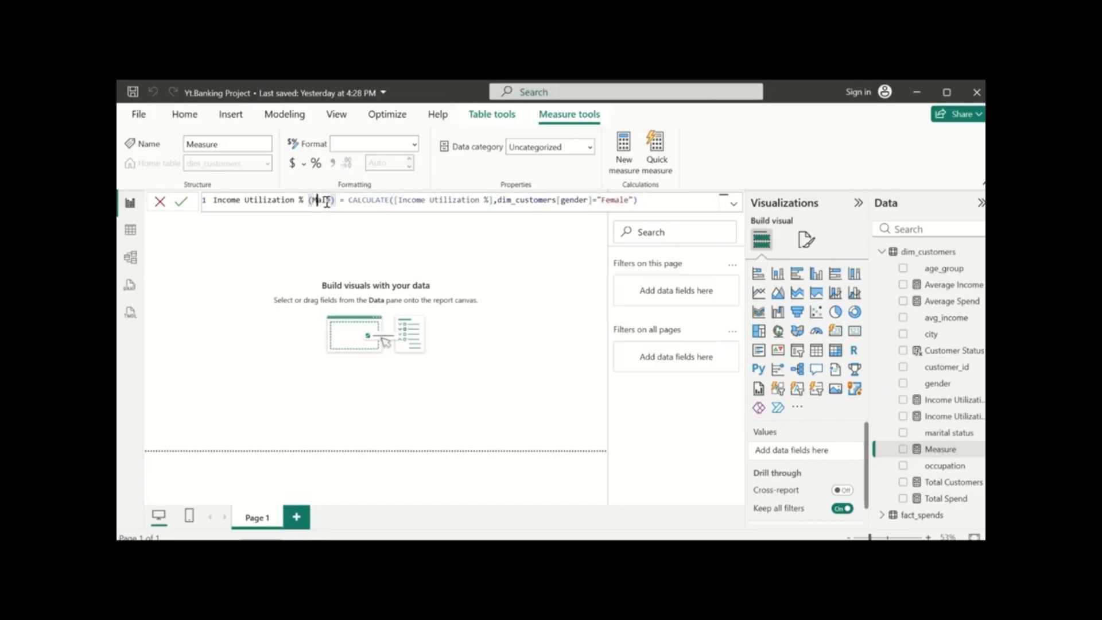
left_click(615, 204)
key("BackSpace")
key("BackSpace")
key("BackSpace")
type("M")
key("Return")
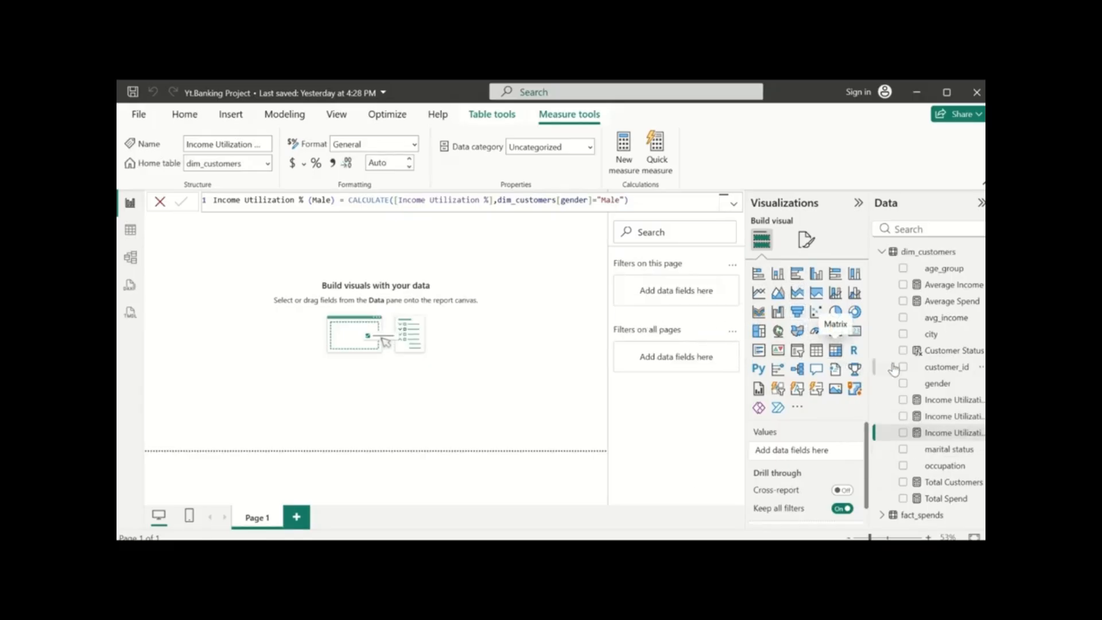
Place the Income Utilization % (Male) measure in a card visual and format the measure as a percentage
left_click(854, 332)
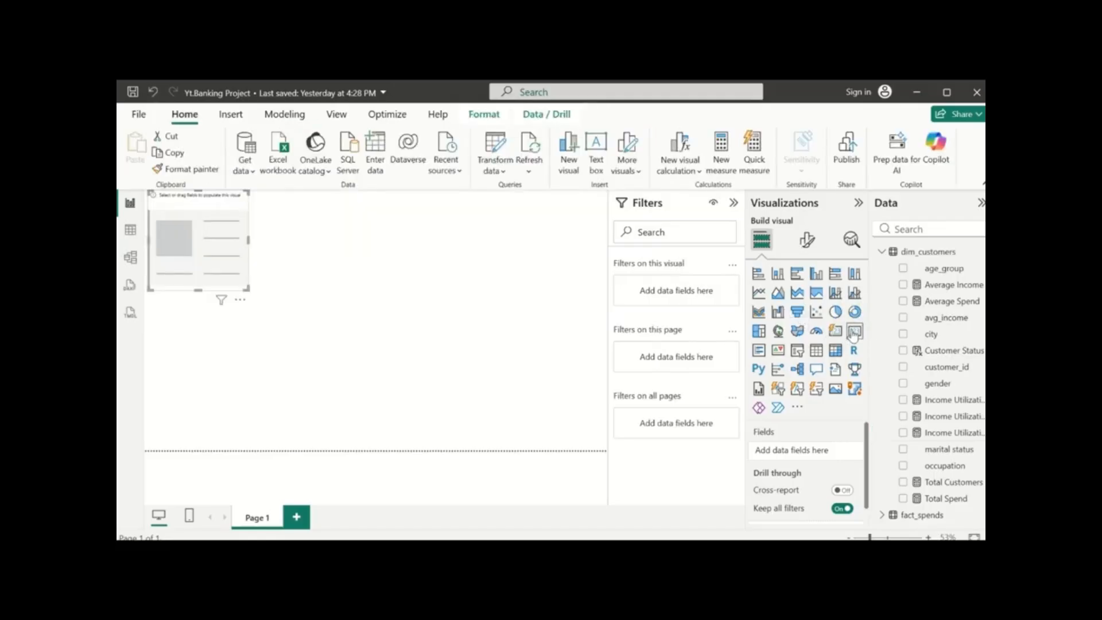
left_click(904, 433)
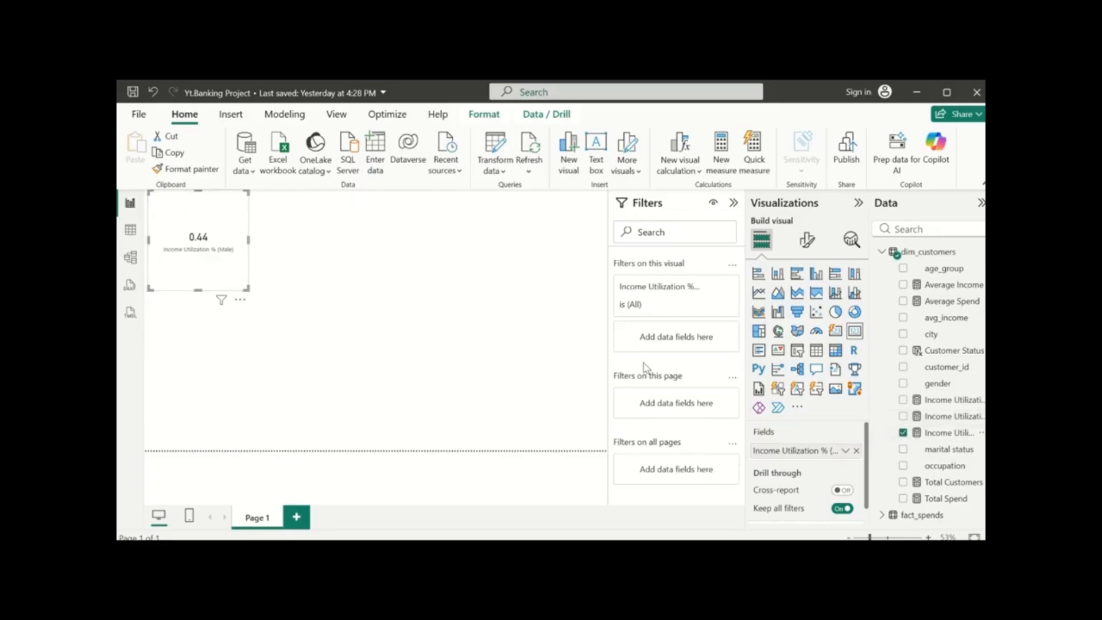
left_click(946, 433)
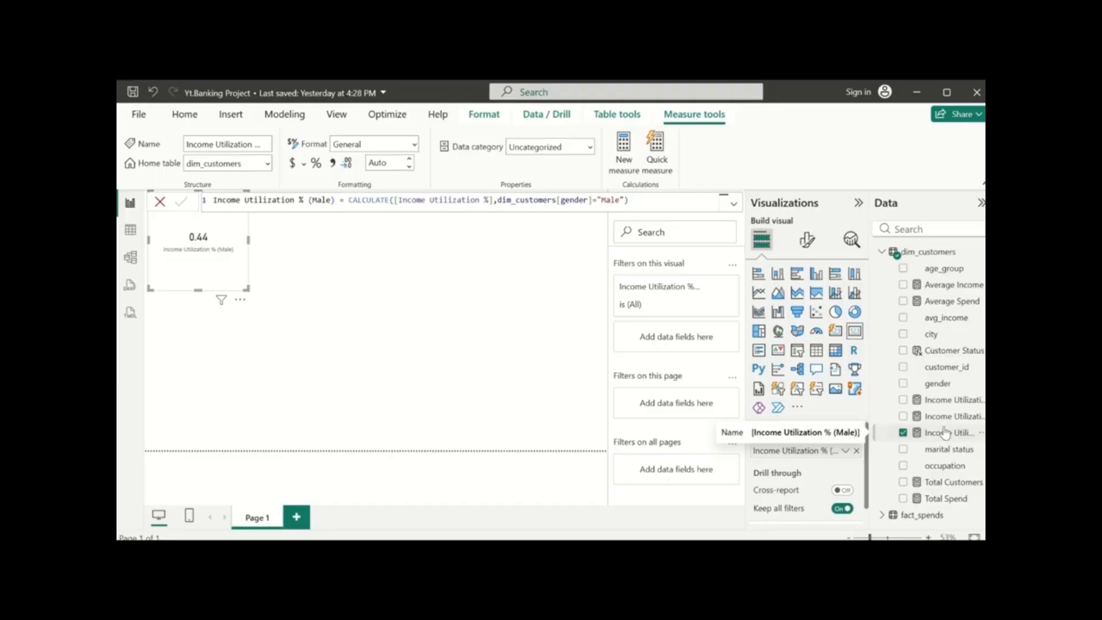
left_click(316, 163)
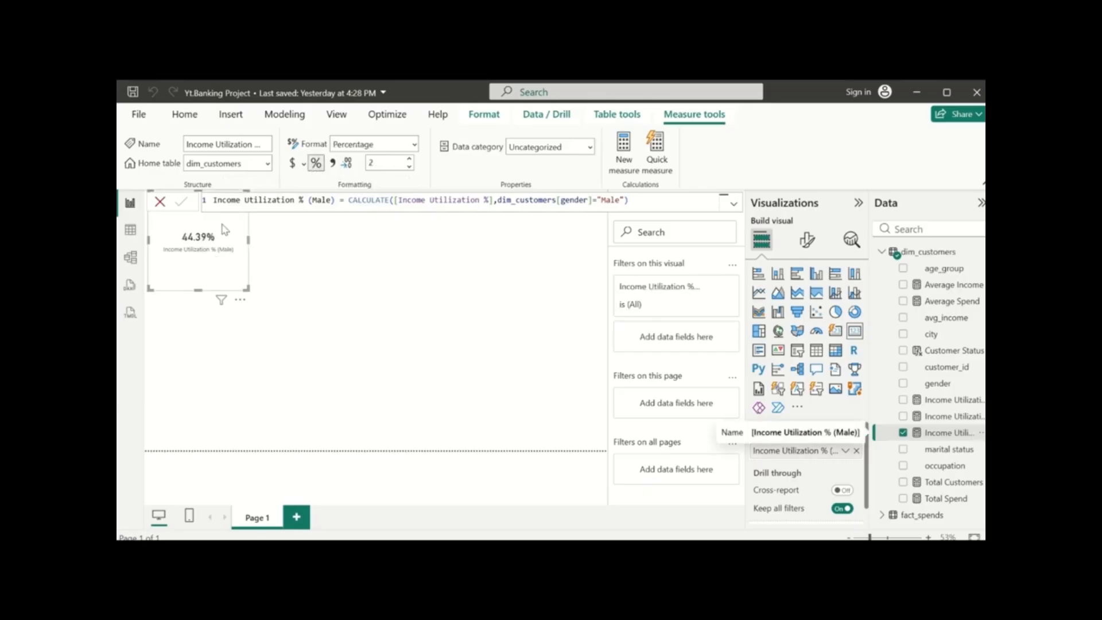
Move the Income Utilization % (Male) card slightly inward from the corner of the report page and leave it selected
left_click_drag(219, 250, 248, 303)
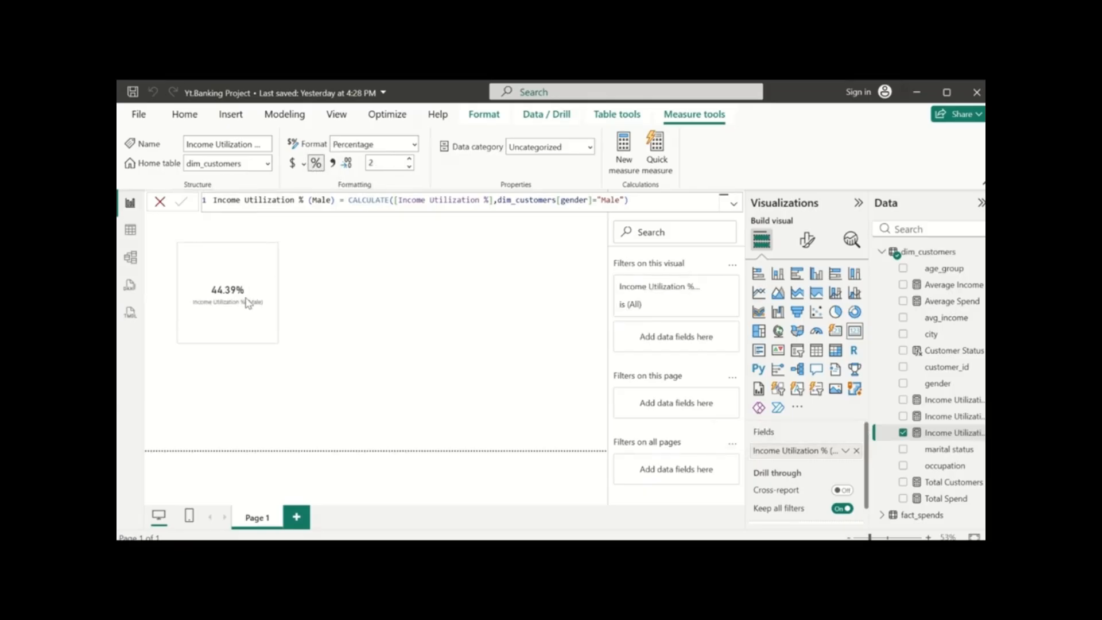
left_click(342, 278)
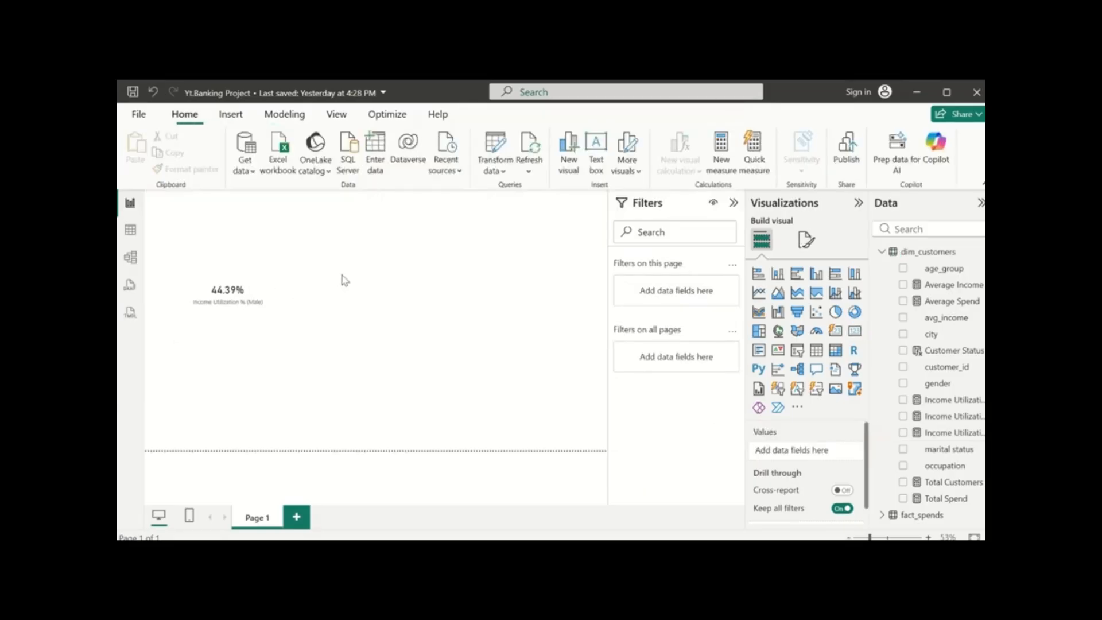
left_click(228, 312)
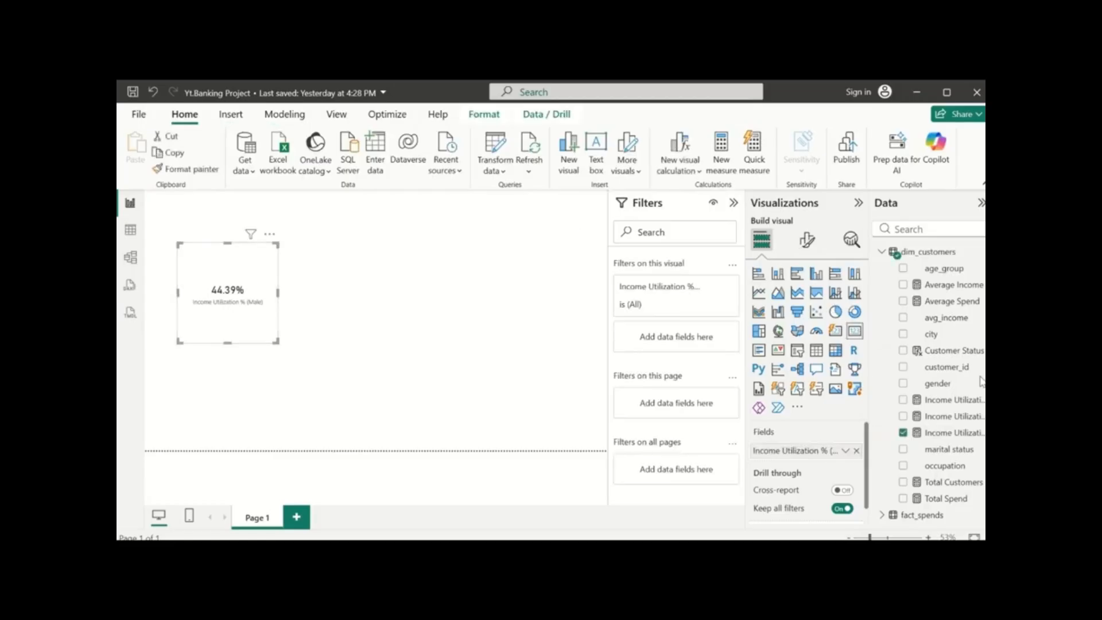
Remove the Male measure from the card, check Income Utilization % (Female) and overall Income Utilization % in it one at a time, and clear the card
left_click(903, 433)
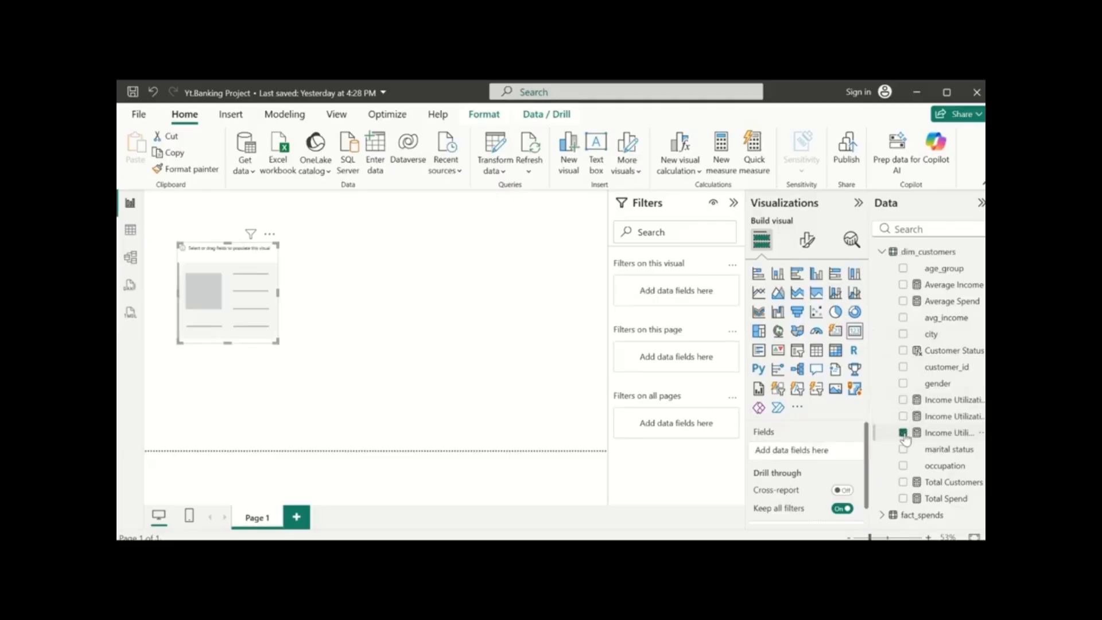
left_click(903, 417)
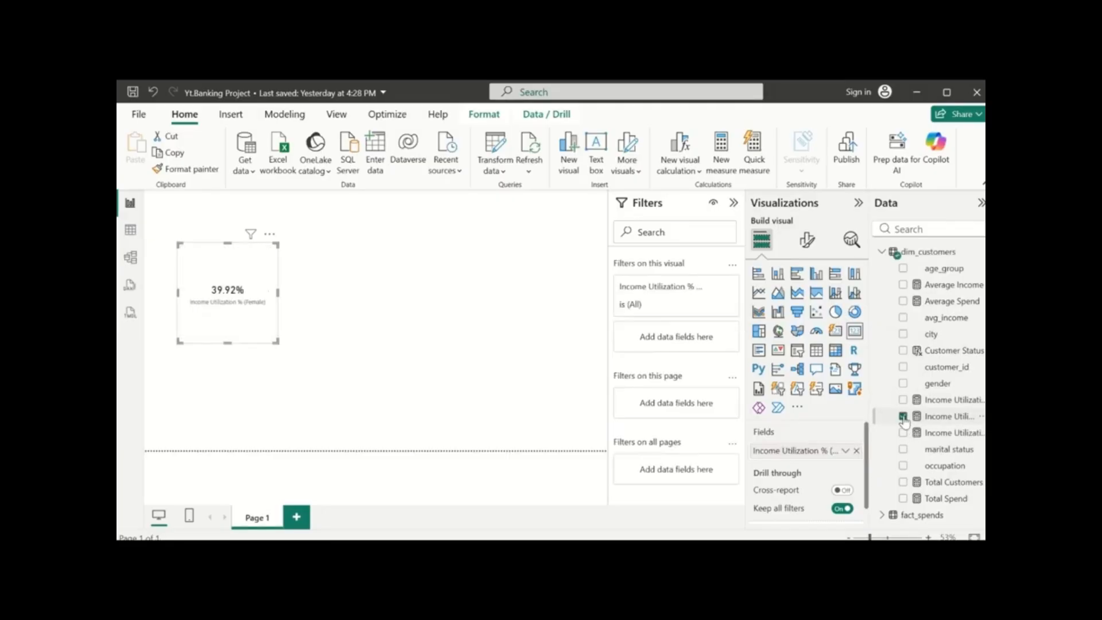
left_click(904, 417)
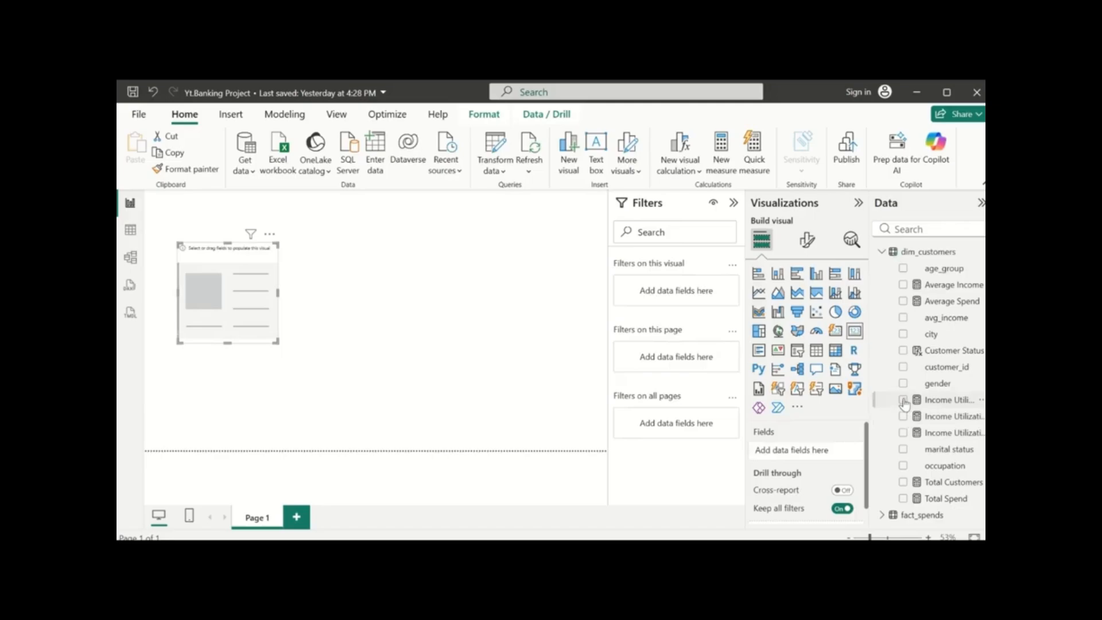
left_click(904, 400)
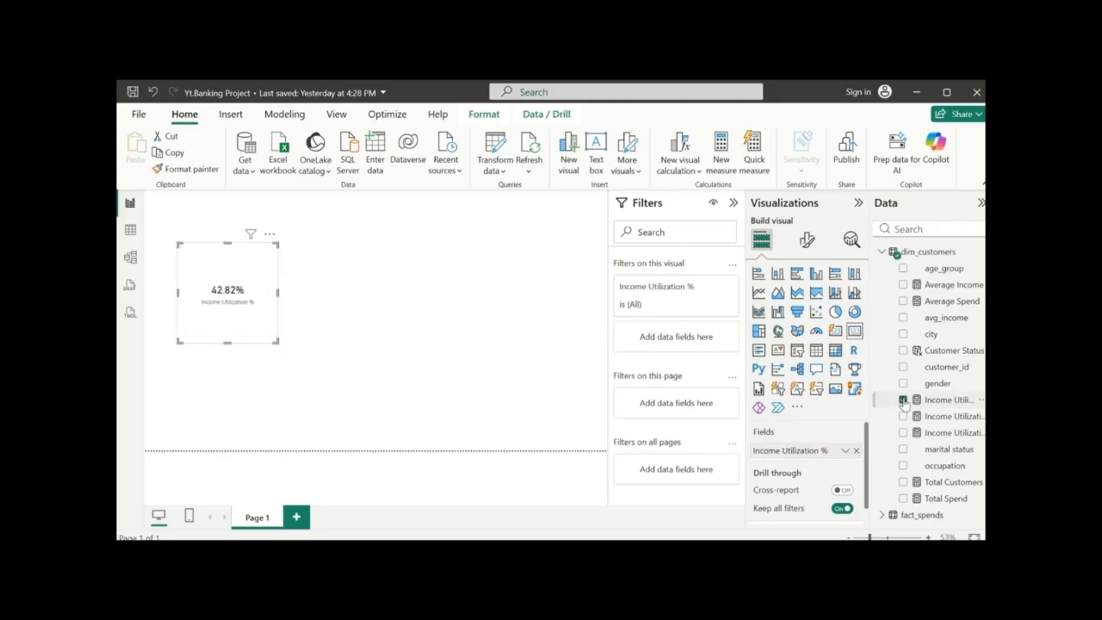
left_click(904, 400)
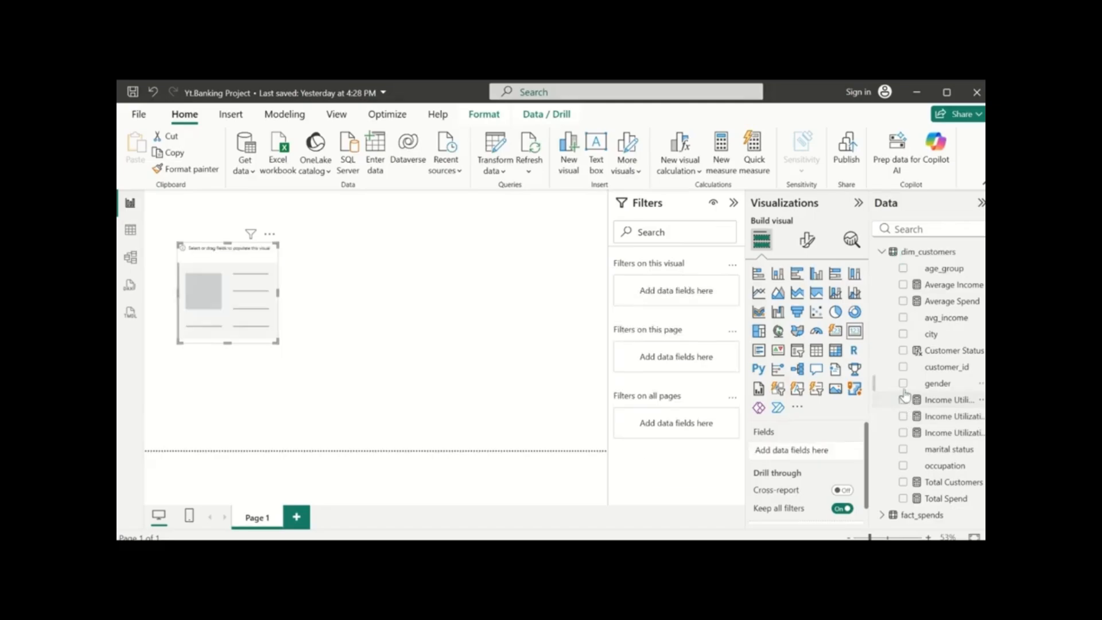
Check the Average Spend and Average Income measures one at a time in the empty card, removing each after viewing
left_click(904, 303)
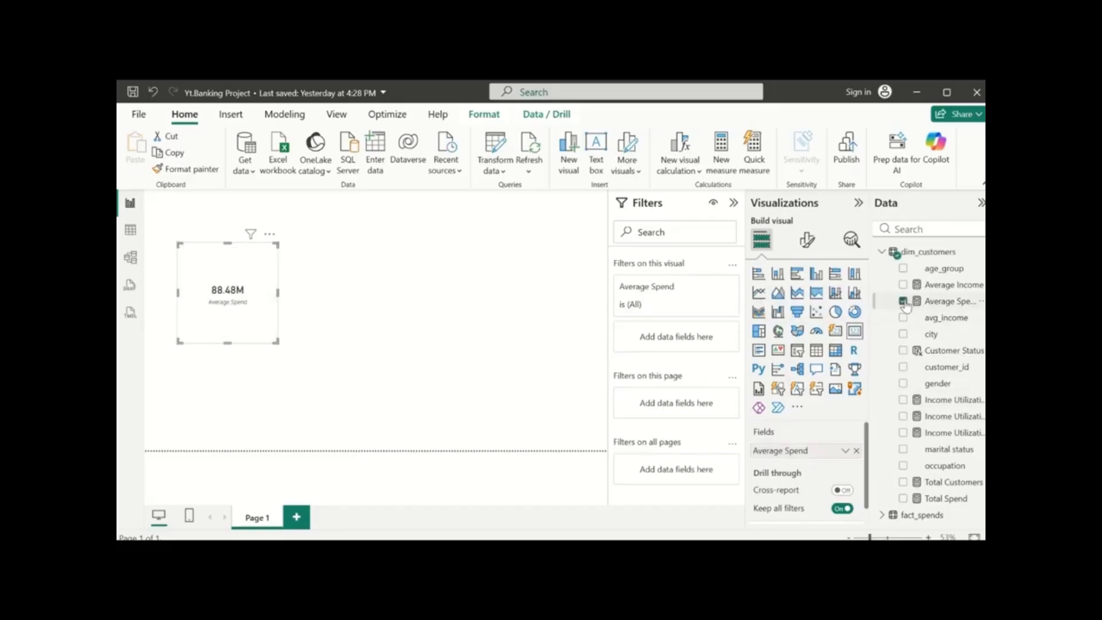
left_click(904, 302)
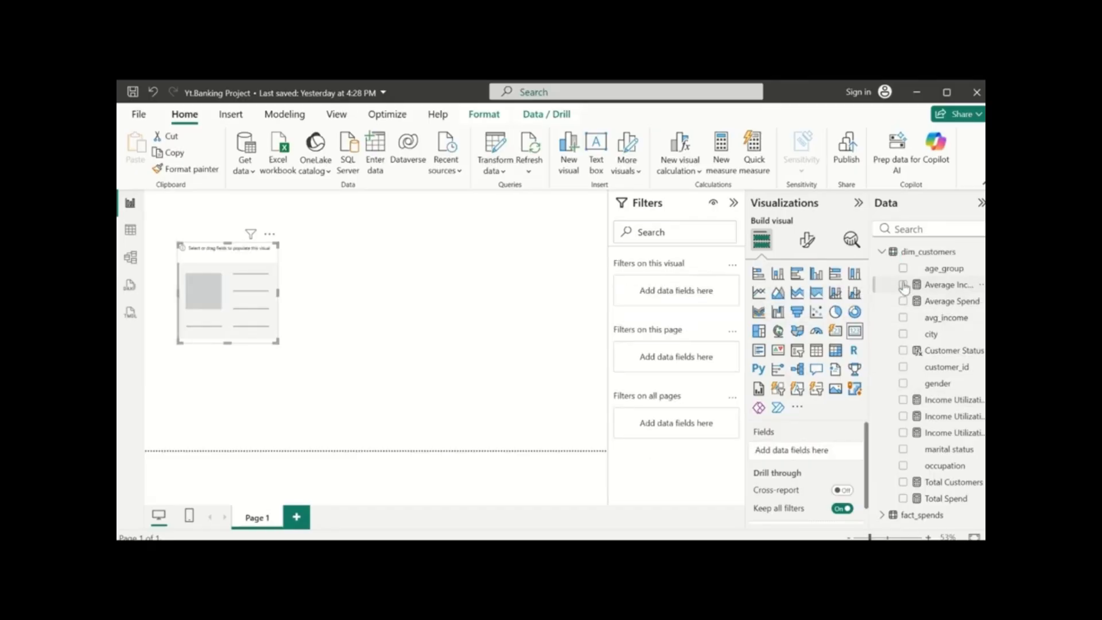
left_click(903, 285)
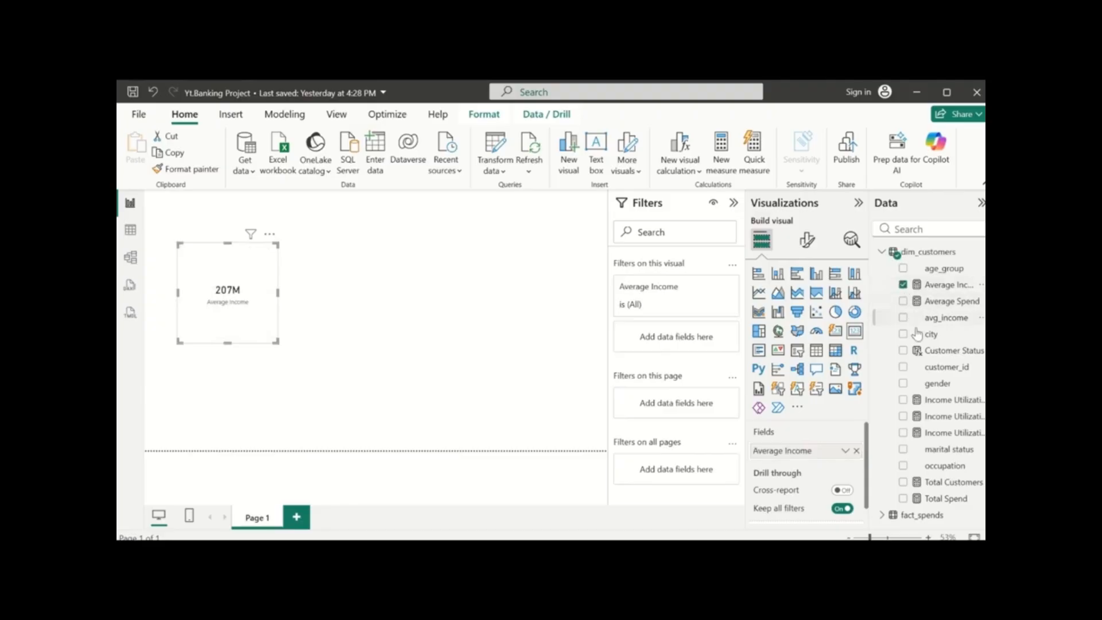
left_click(904, 285)
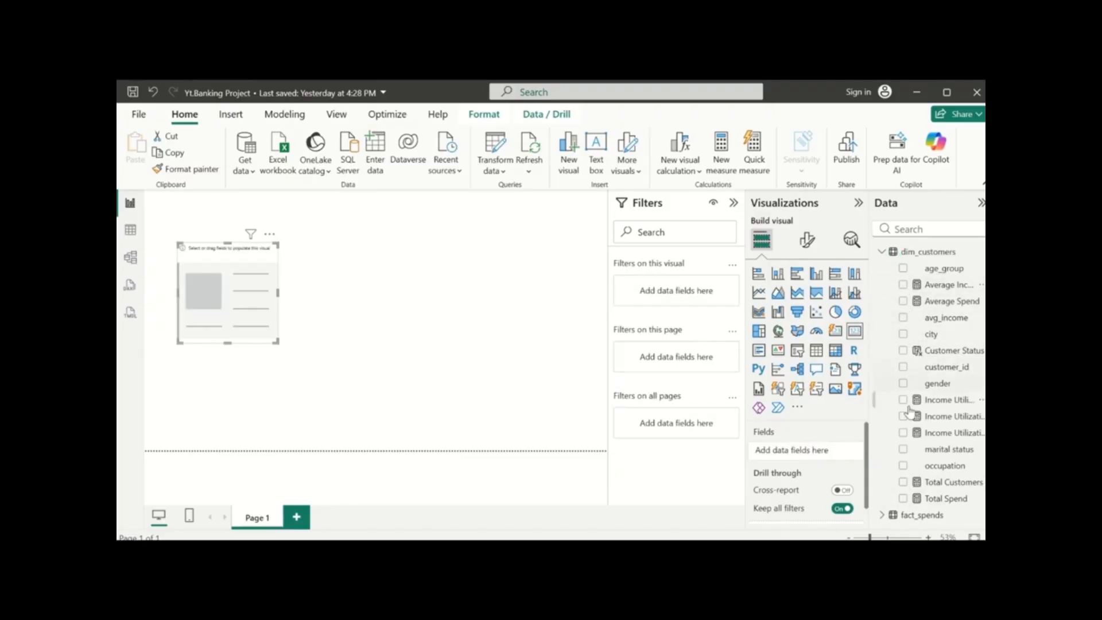
Check the Total Customers and Total Spend measures one at a time in the card, leaving the card without a field
left_click(903, 482)
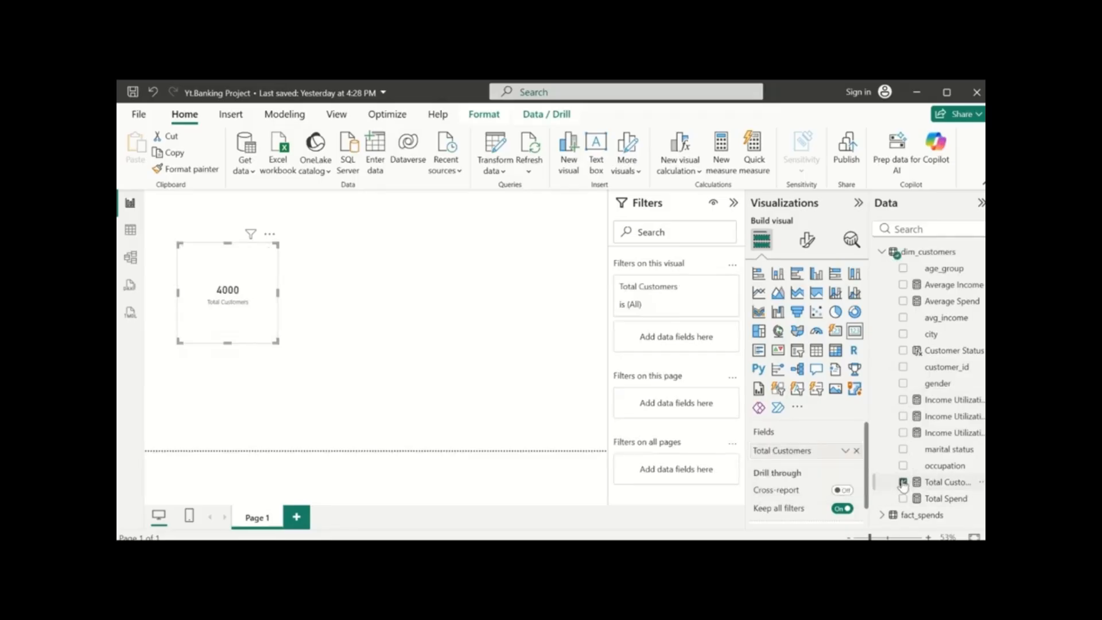
left_click(903, 482)
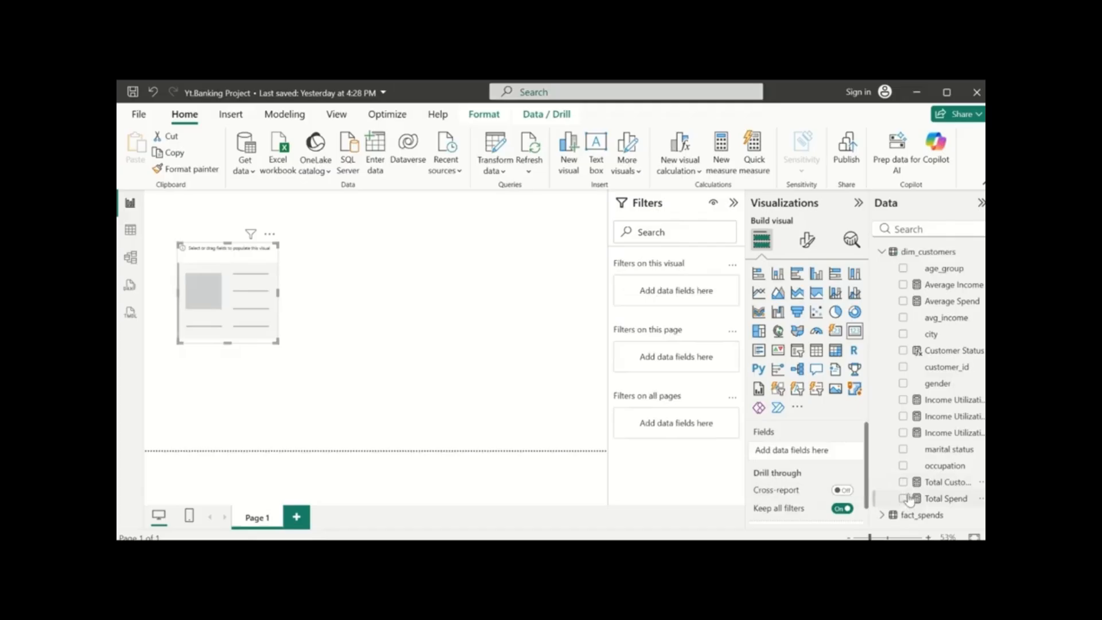
left_click(903, 499)
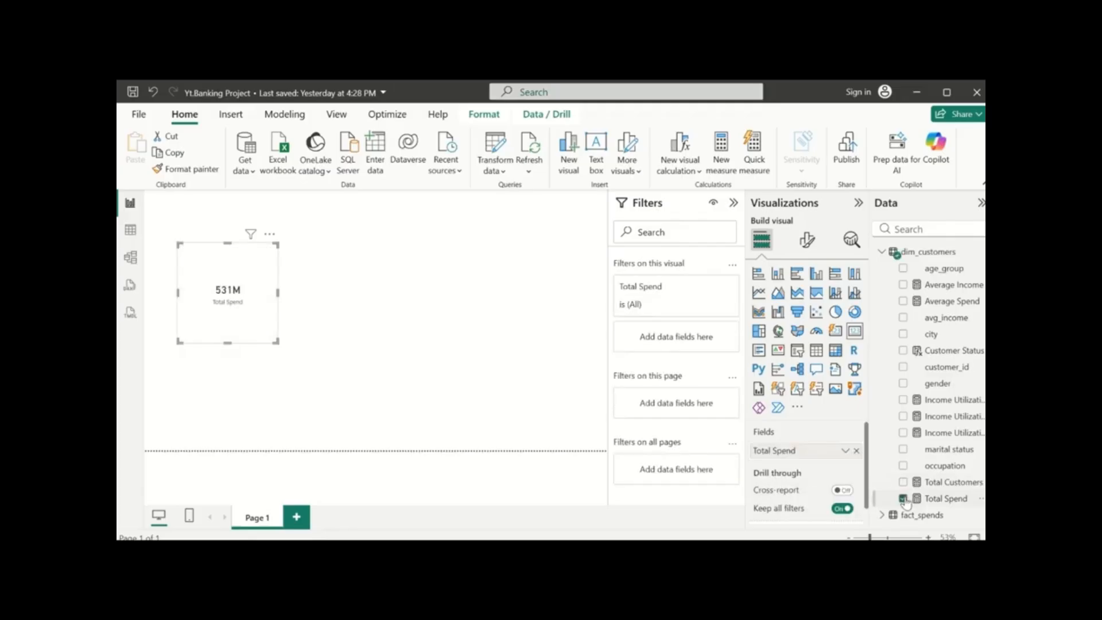
left_click(903, 499)
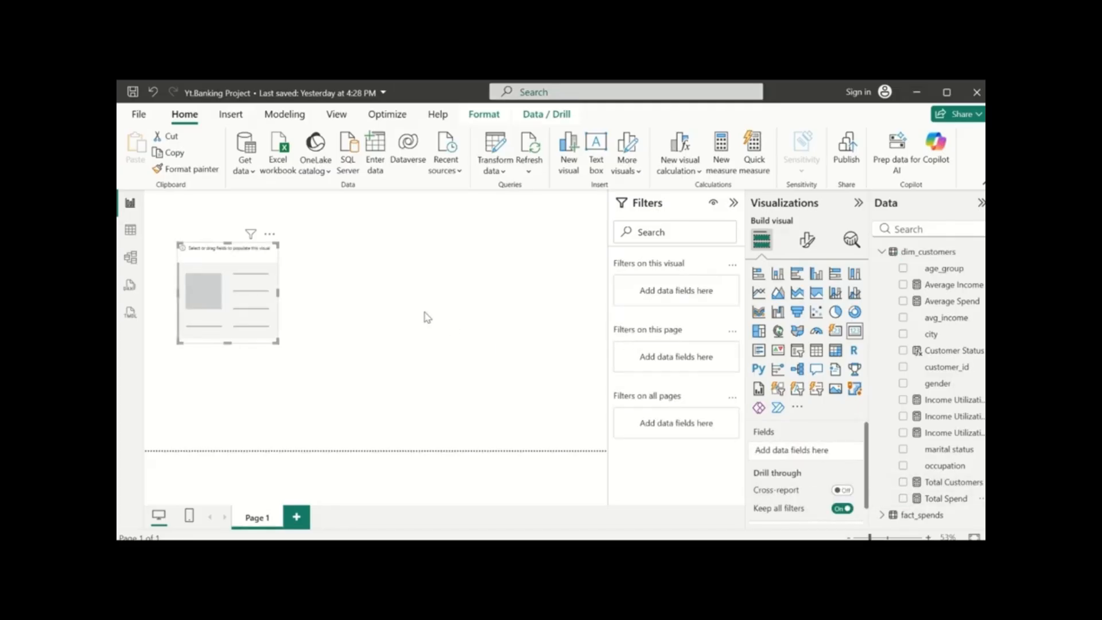